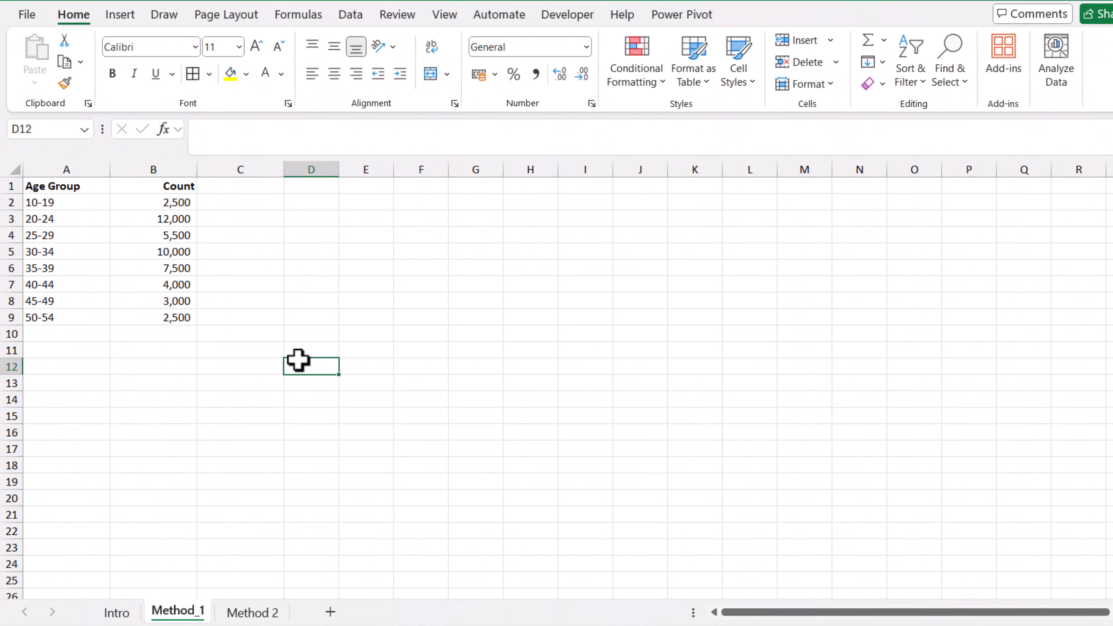
Add the bold header "Percentage" in cell C1 beside the Count column.
click(245, 184)
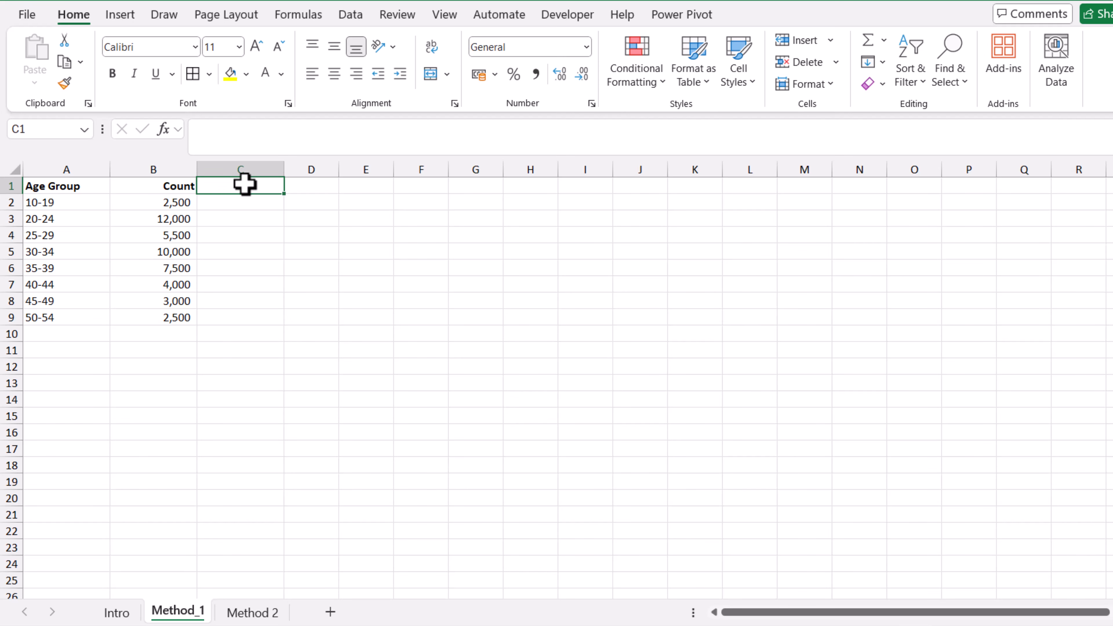
text(Per)
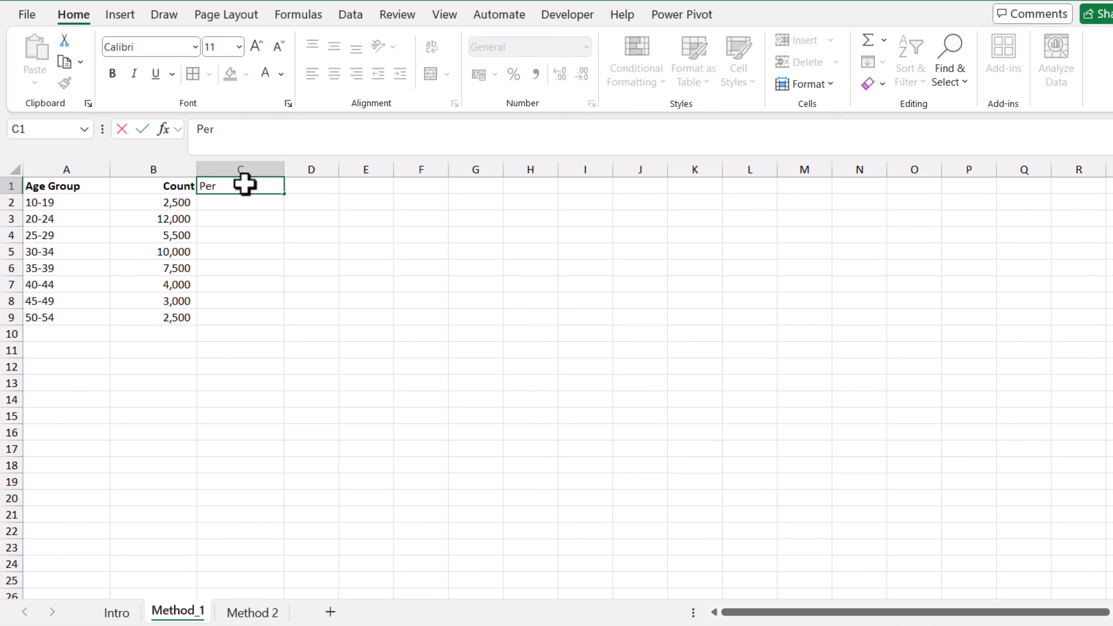
text(centage)
key(ctrl+Return)
key(ctrl+b)
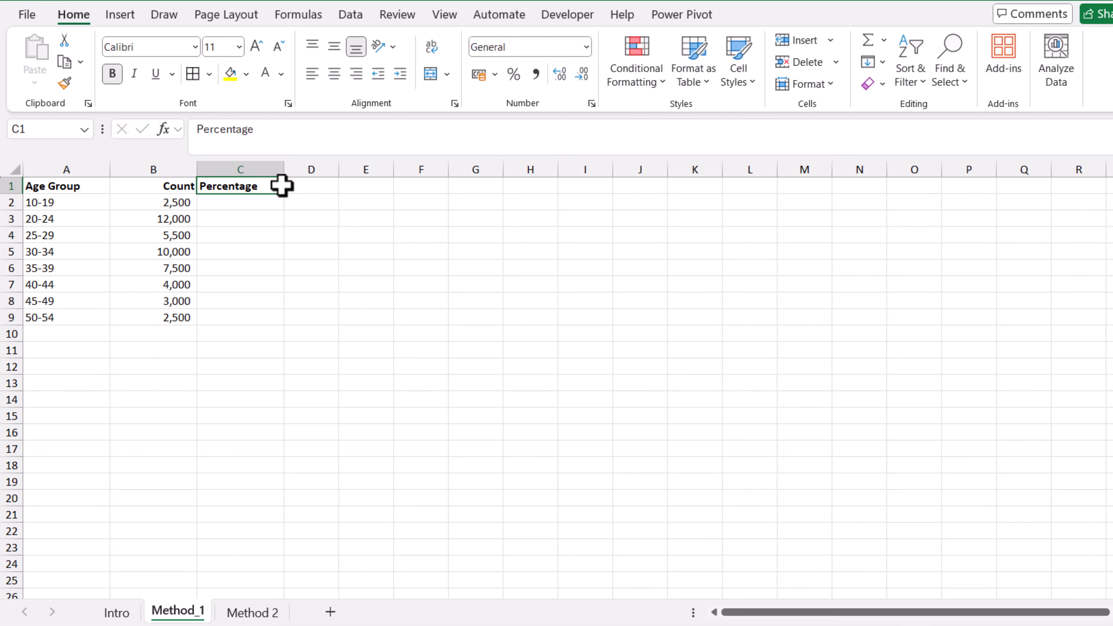
Enter the formula =B2/SUM($B$2:$B$9) in cell C2 to calculate the first age group's share of the total.
click(256, 205)
text(=)
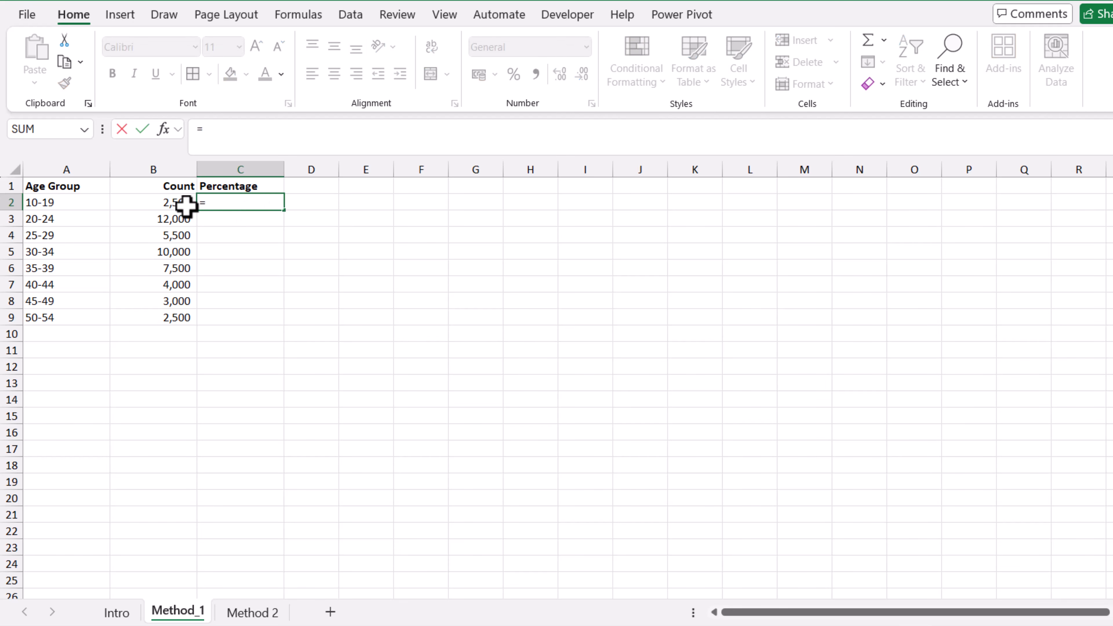
click(172, 205)
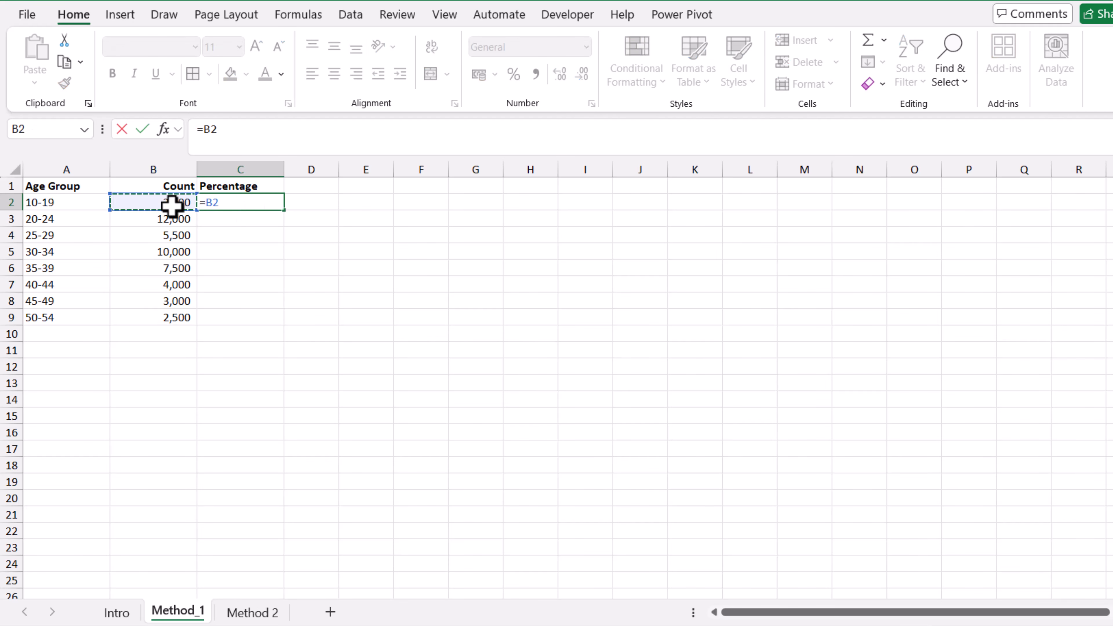
text(/sum()
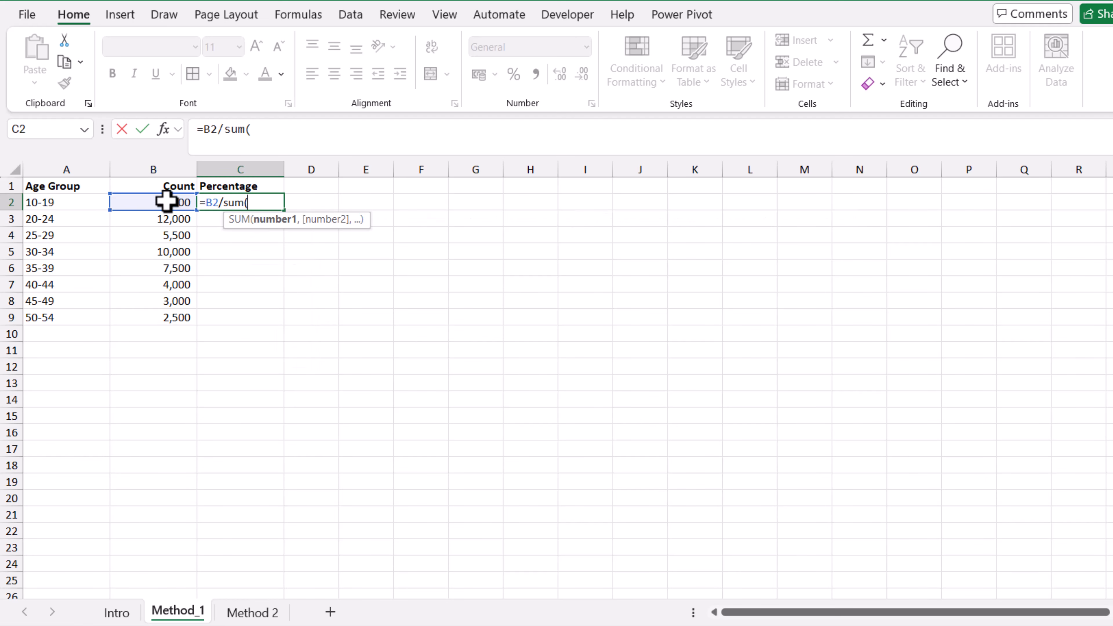
drag(166, 201, 170, 319)
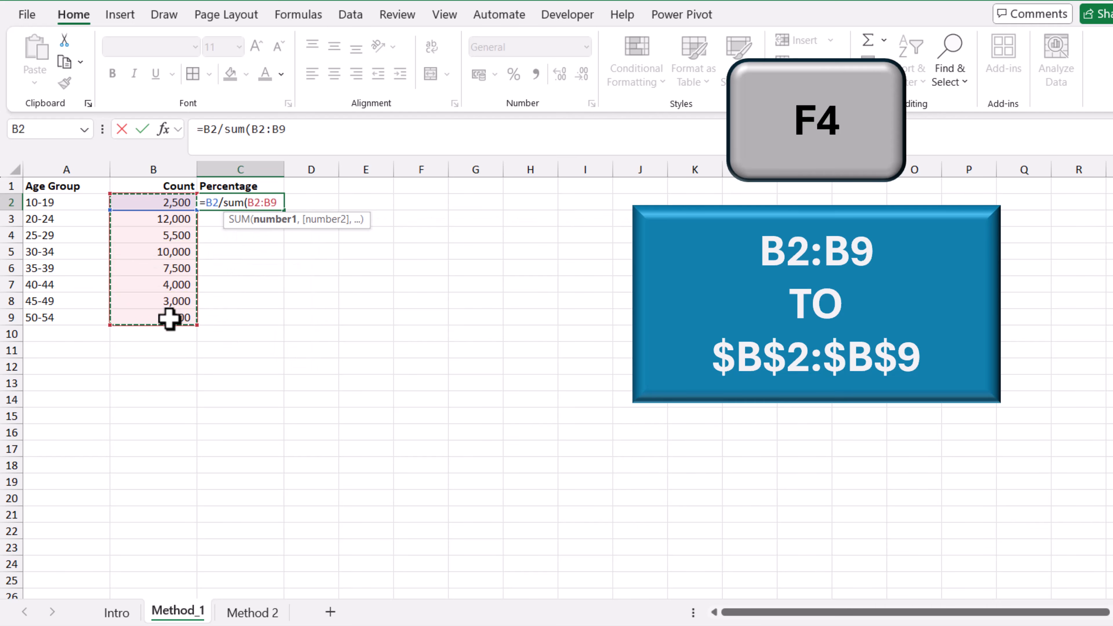
key(F4)
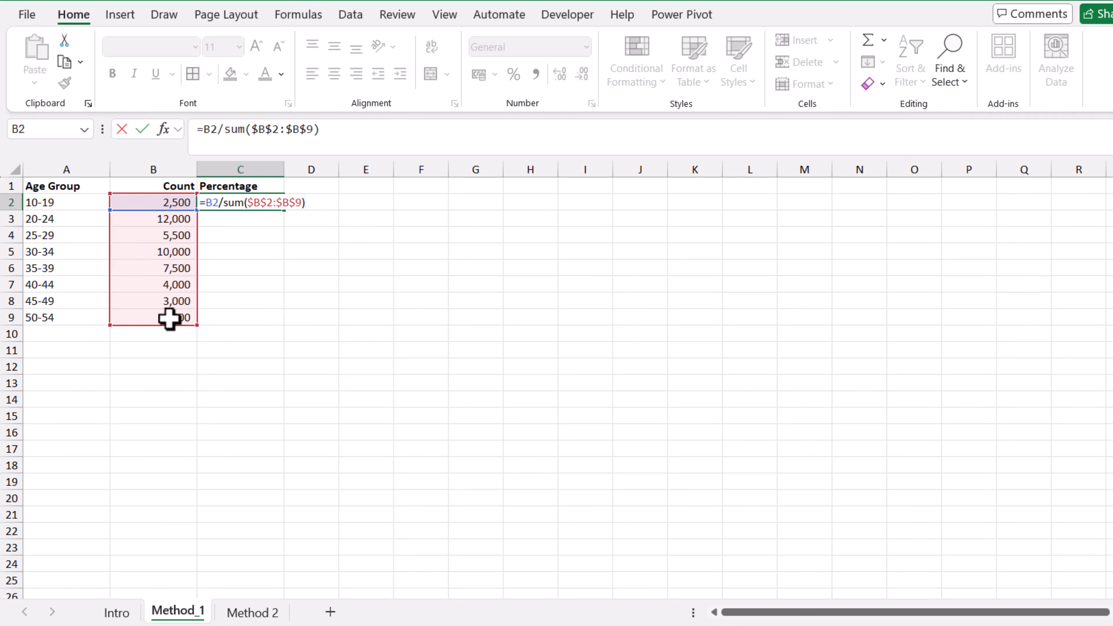
key(Return)
Format C2 as a percentage with one decimal place and fill its formula down to C9.
click(275, 203)
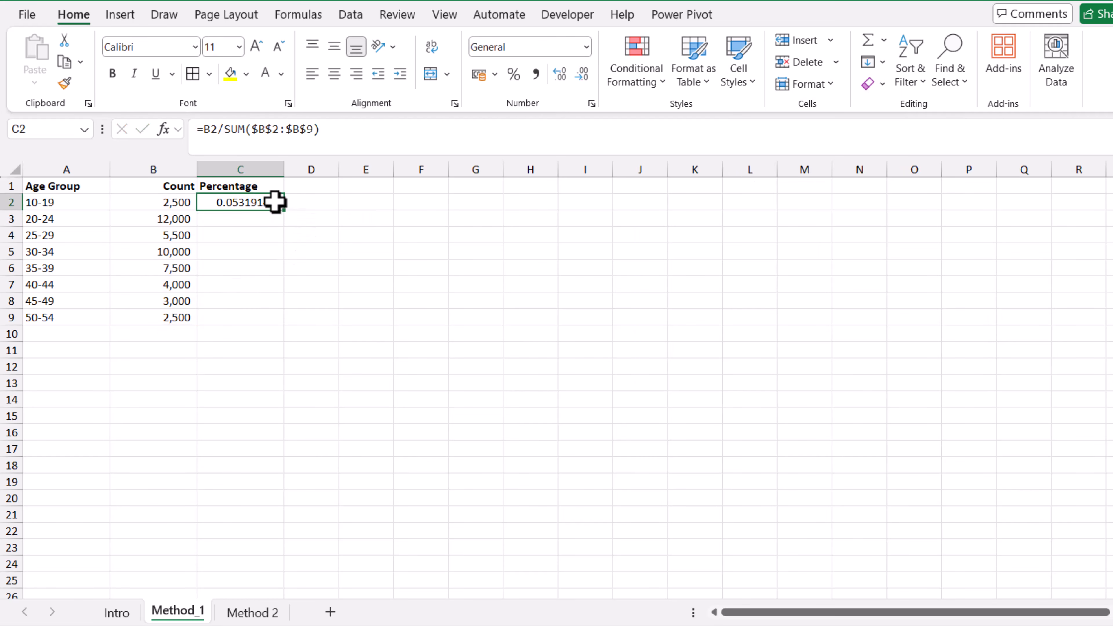
click(514, 73)
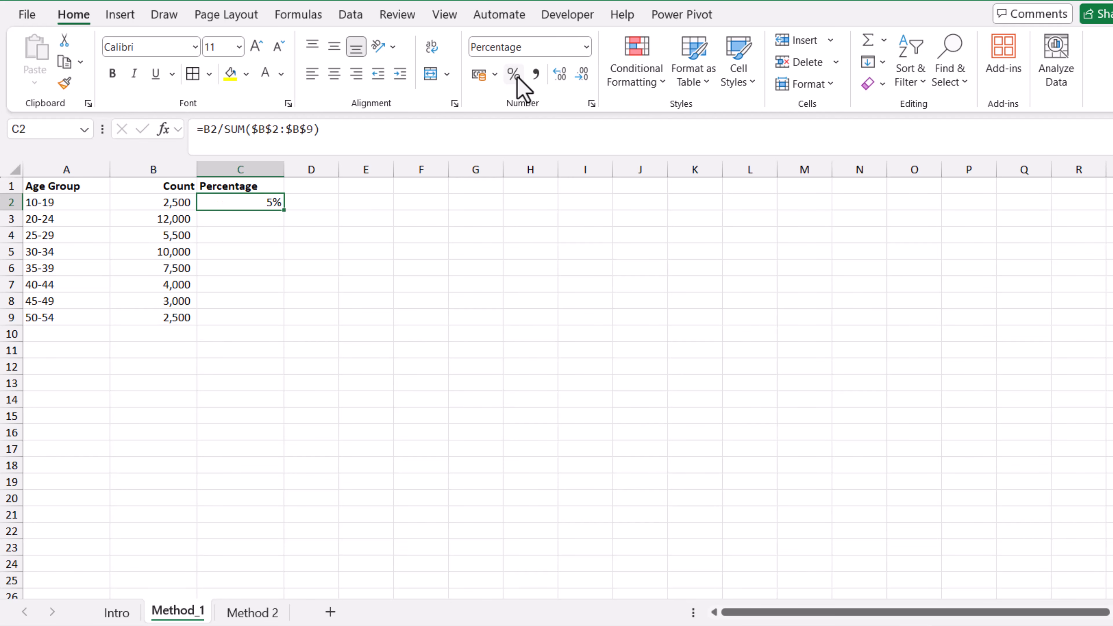
click(559, 75)
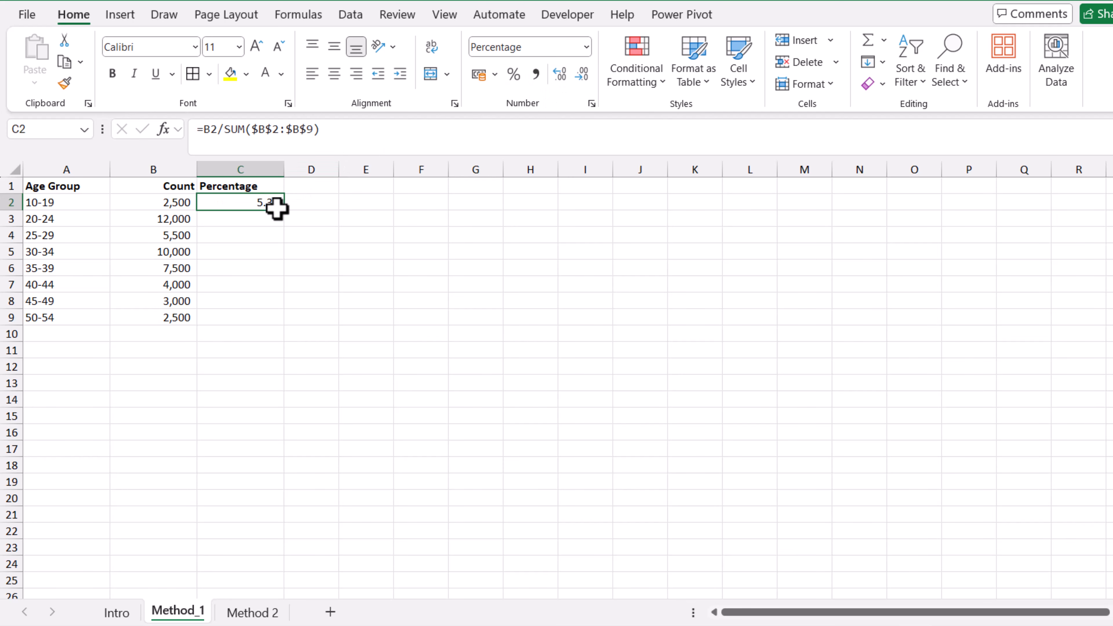
drag(284, 209, 283, 330)
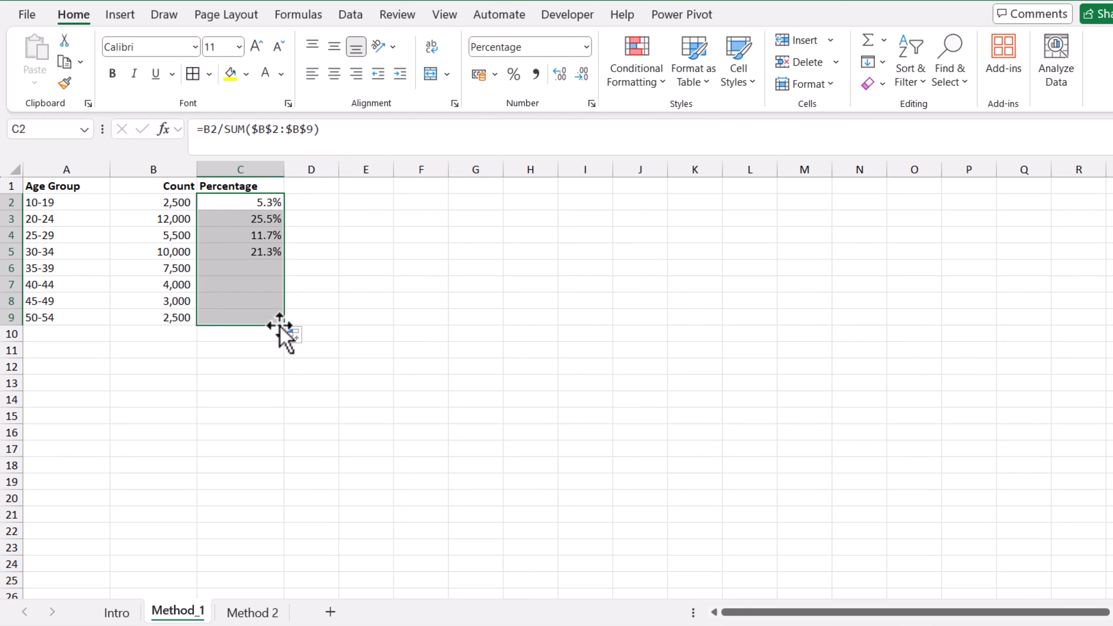
Insert a clustered column chart from A1:B9 and apply the grey gradient chart style with data labels inside the columns.
drag(51, 187, 135, 318)
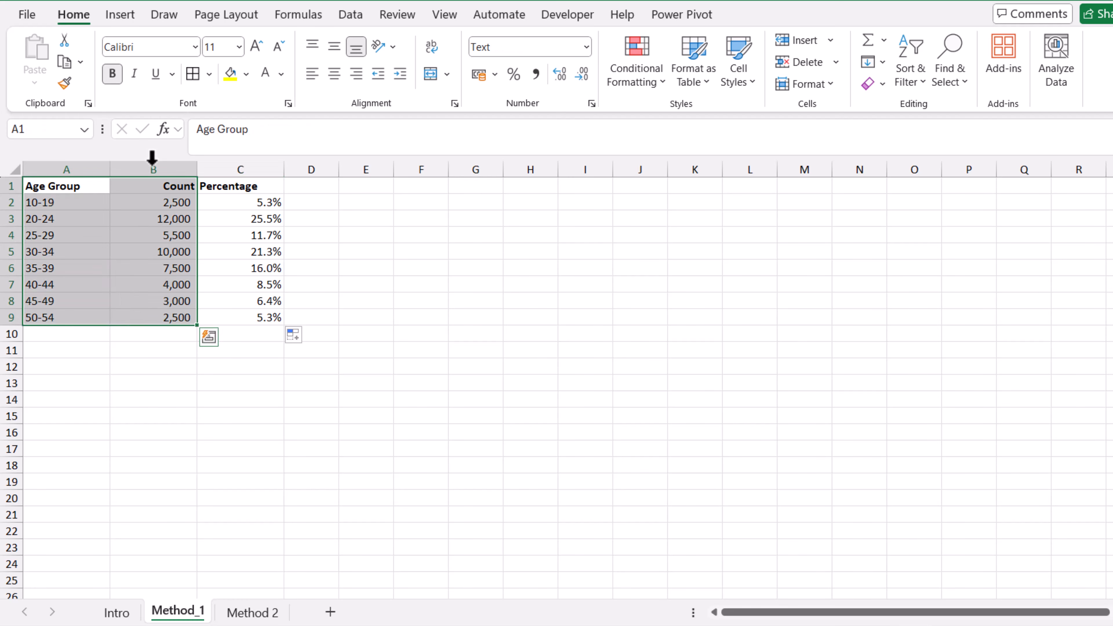
click(118, 22)
click(350, 70)
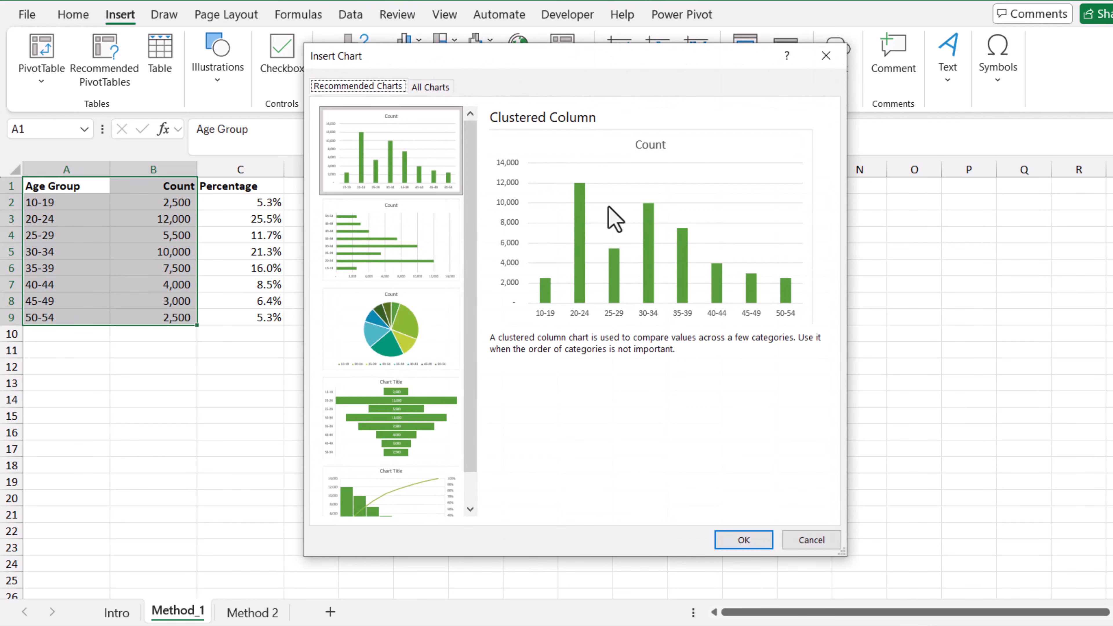
click(744, 539)
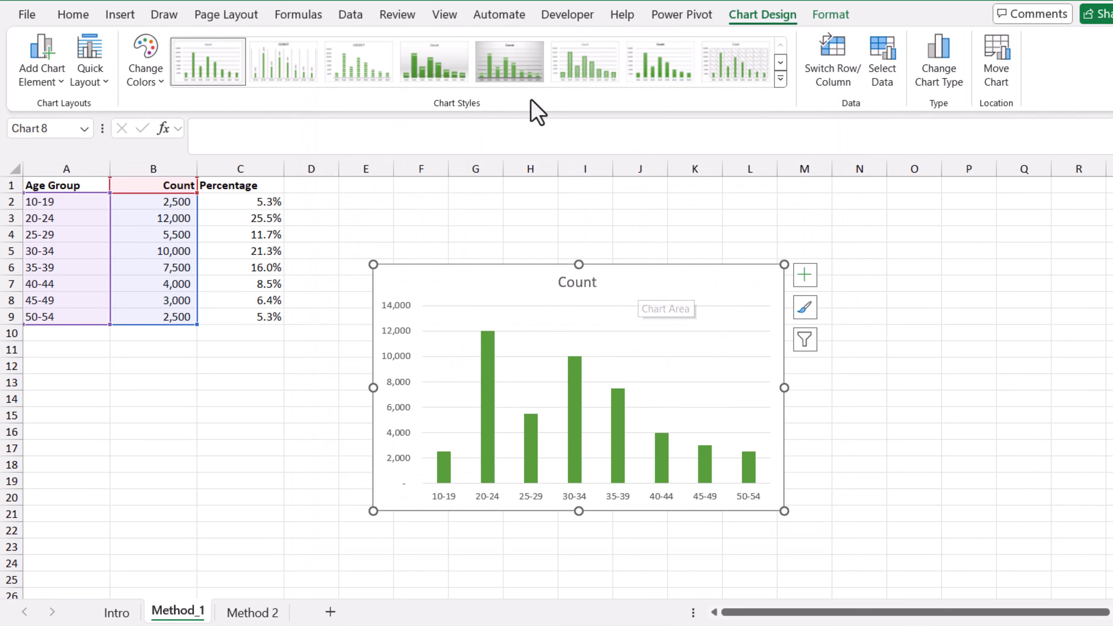
click(513, 76)
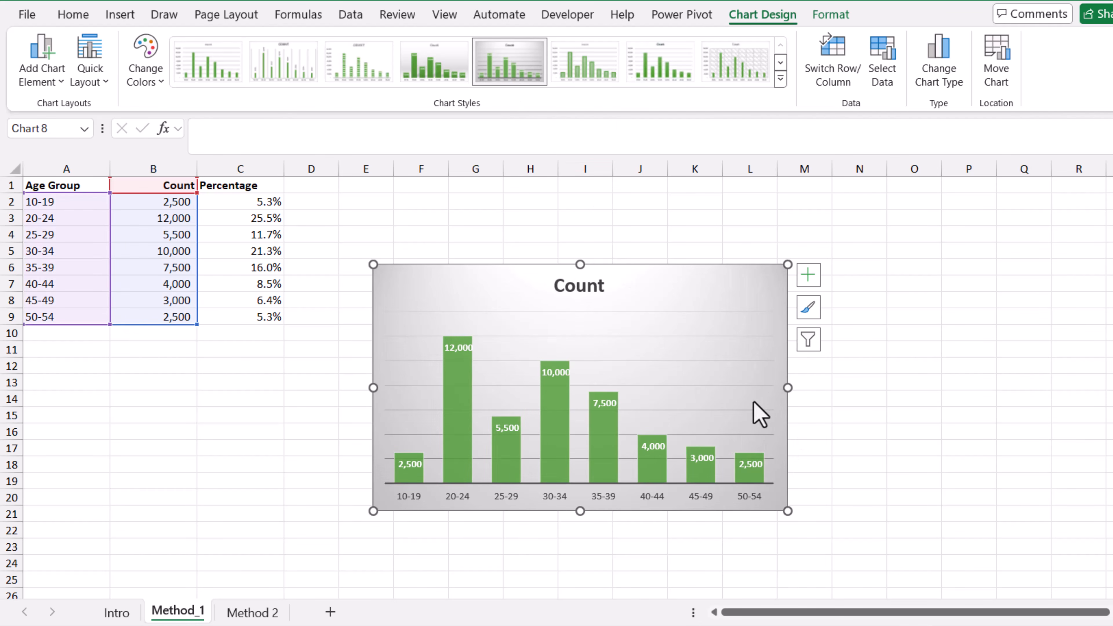
Widen the chart to the end of column N and delete its title and horizontal gridlines.
drag(785, 388, 915, 387)
click(656, 296)
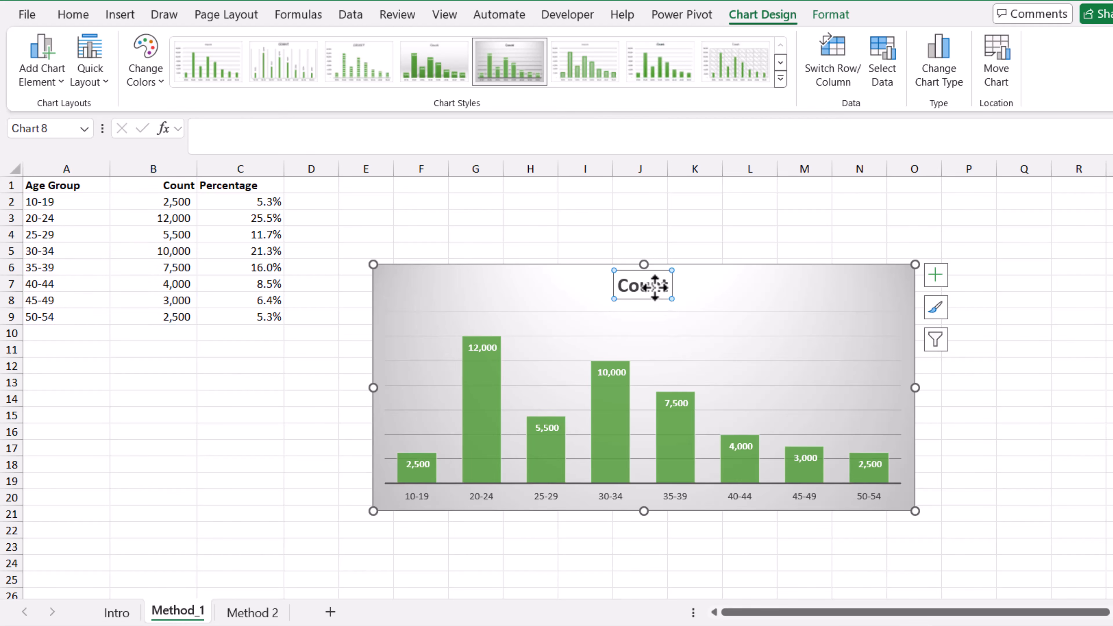
key(Delete)
click(654, 307)
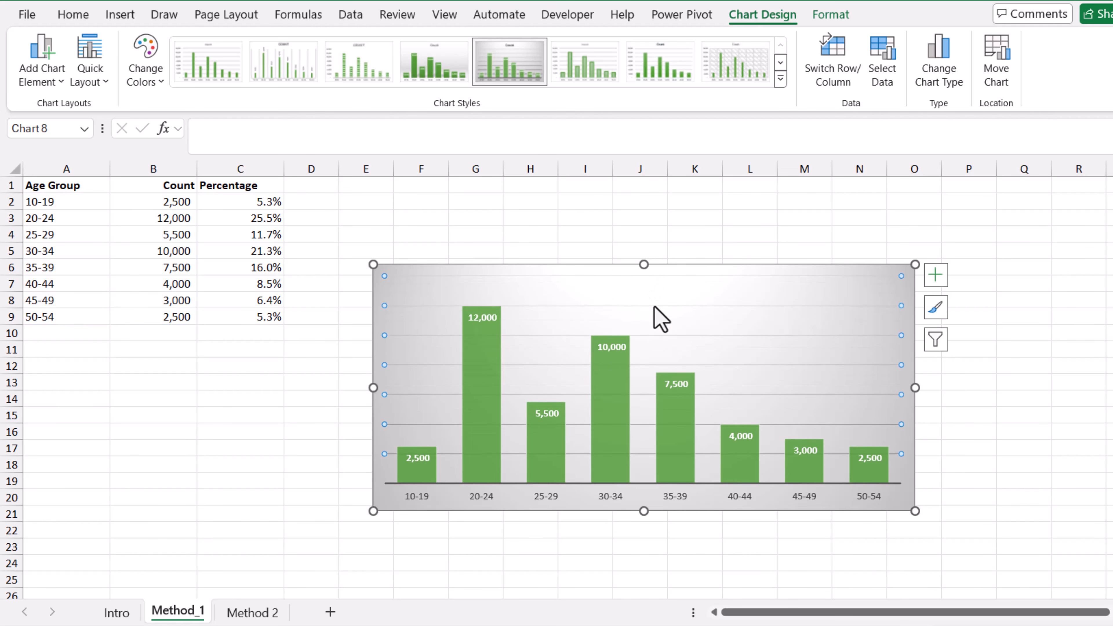
key(Escape)
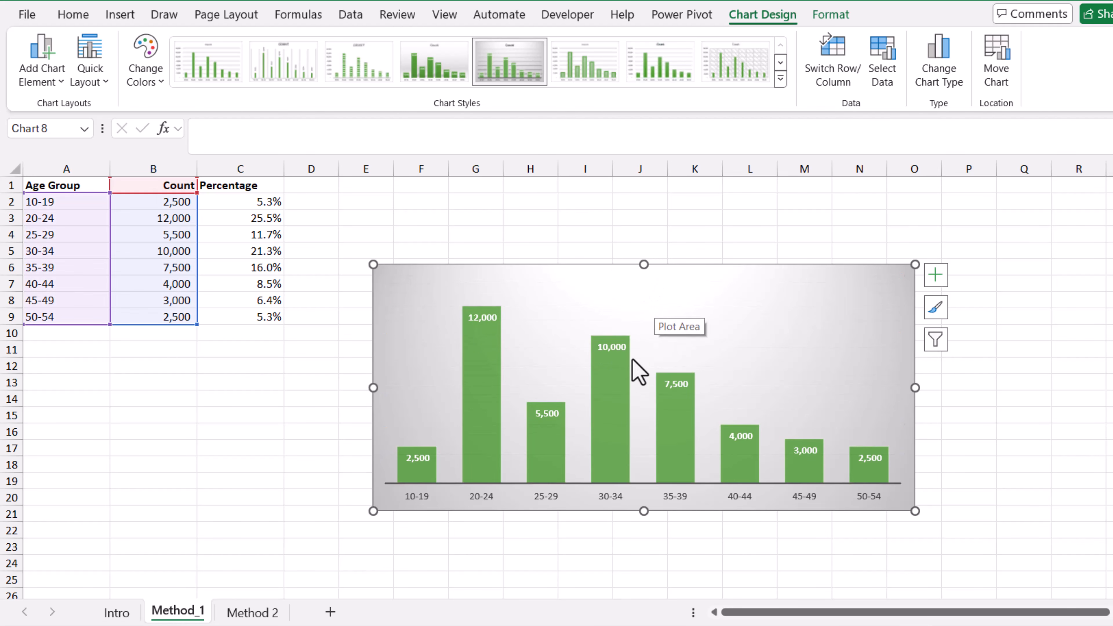
Format the Count data series with a 10% gap width and vary the column colors by point.
right_click(492, 467)
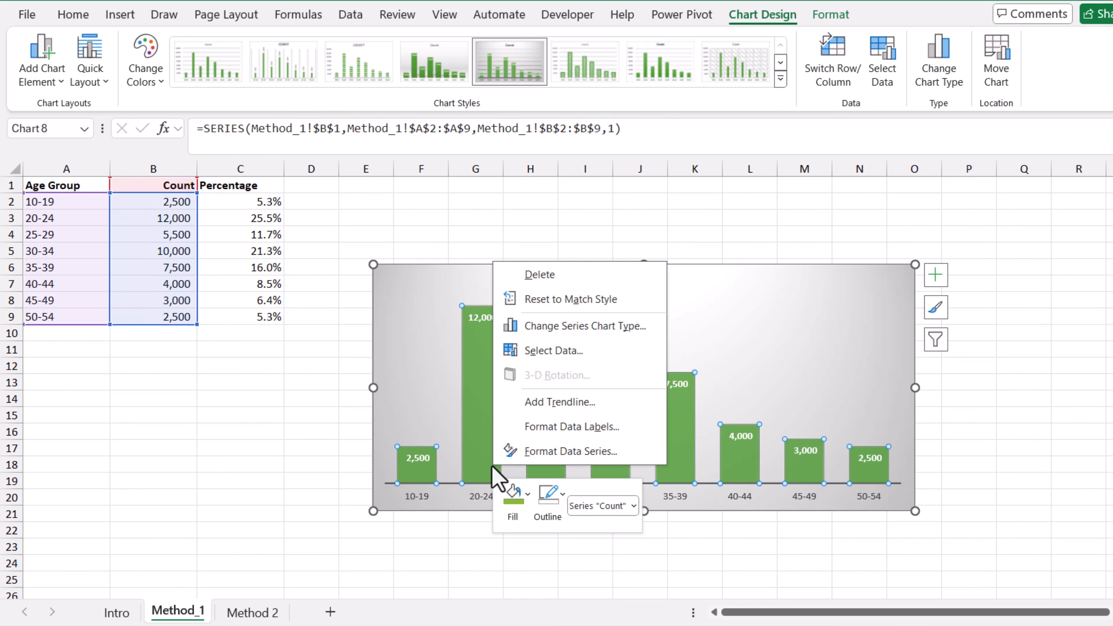
click(529, 452)
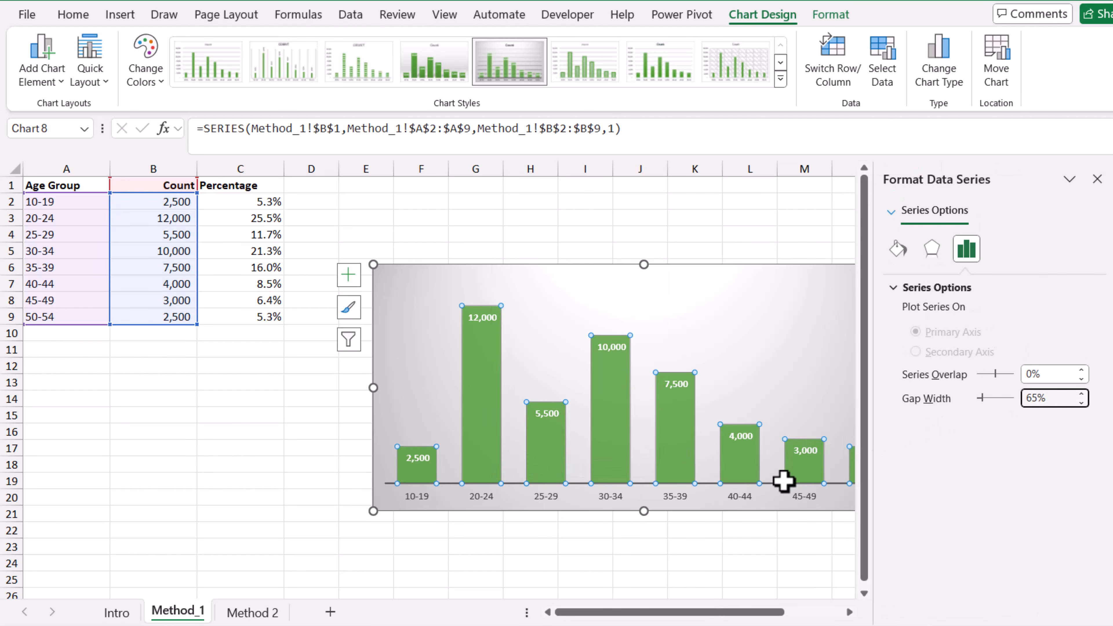
drag(1061, 397, 1010, 401)
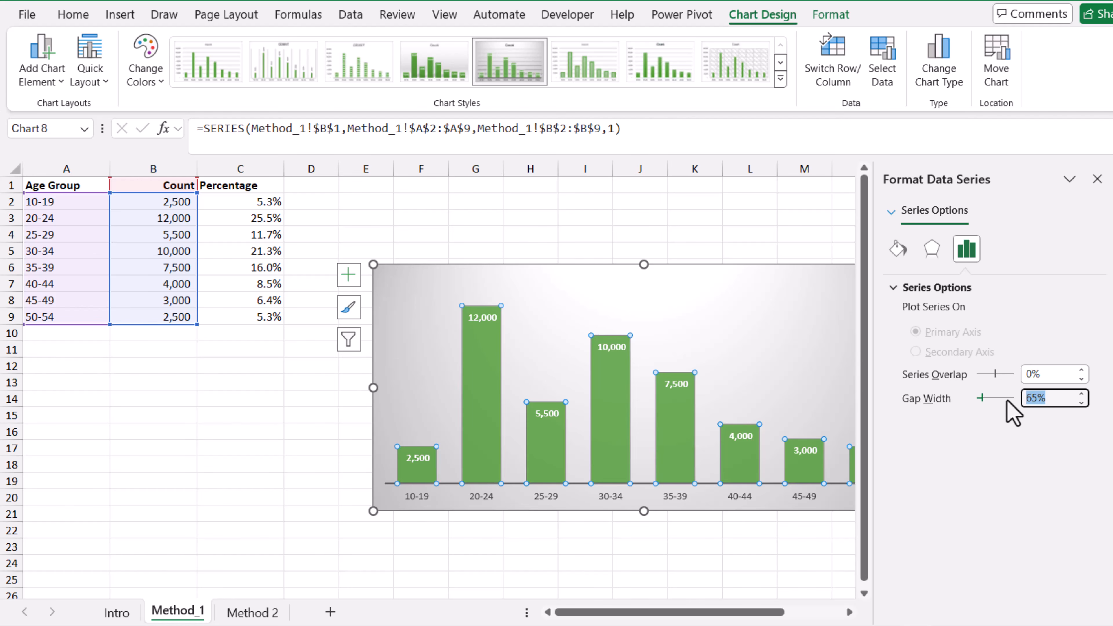
text(10)
key(Return)
click(897, 249)
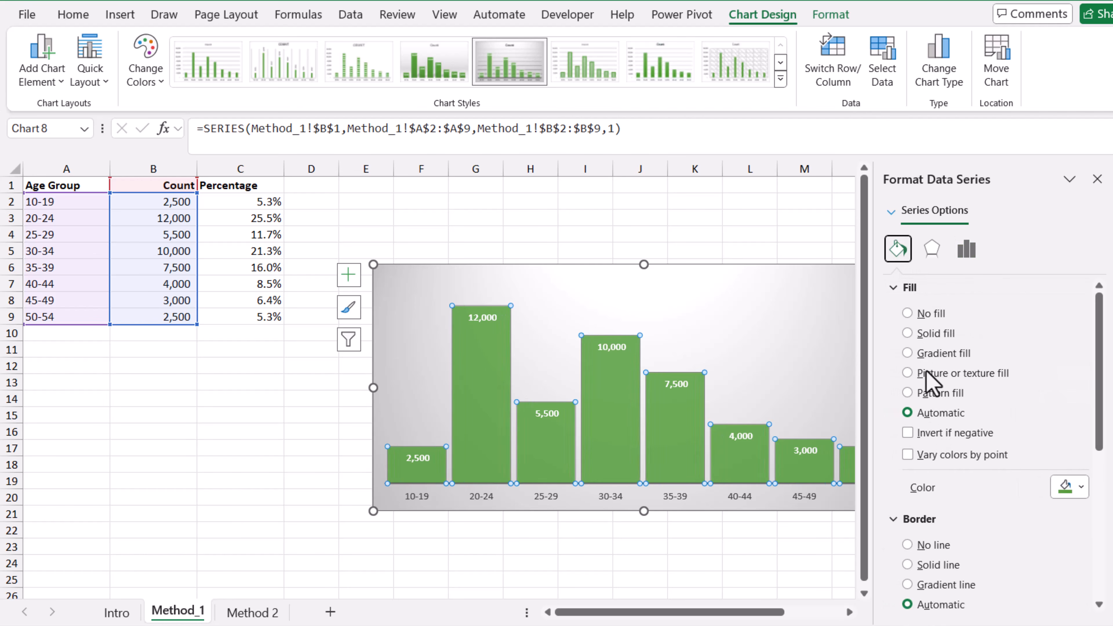
click(940, 456)
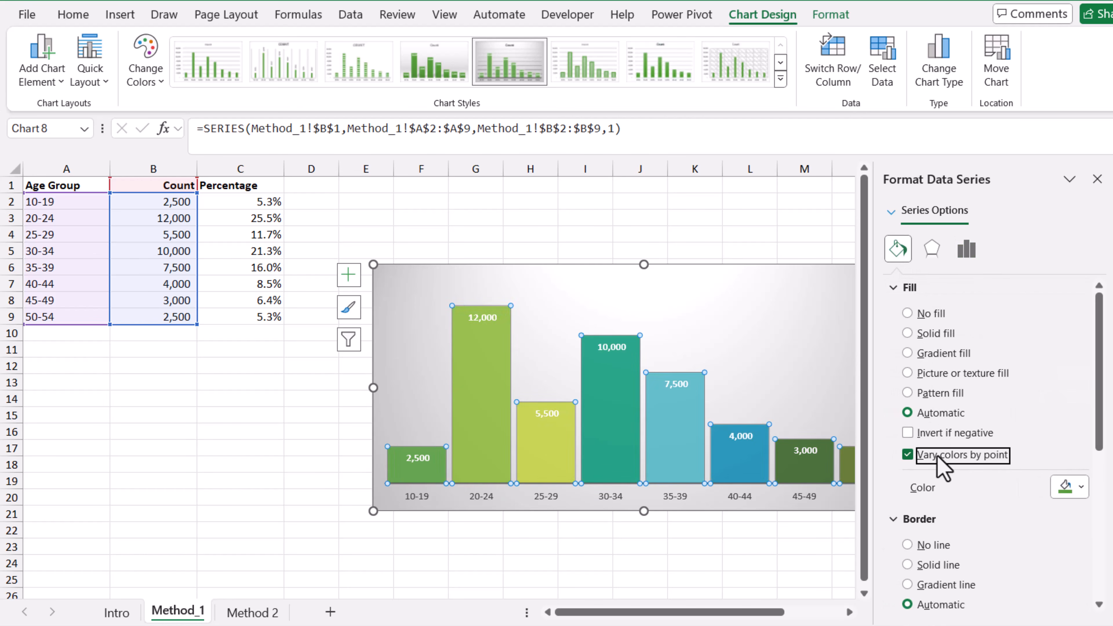
Add values from cells C2:C9 to the chart's data labels and position the labels at Outside End.
click(616, 348)
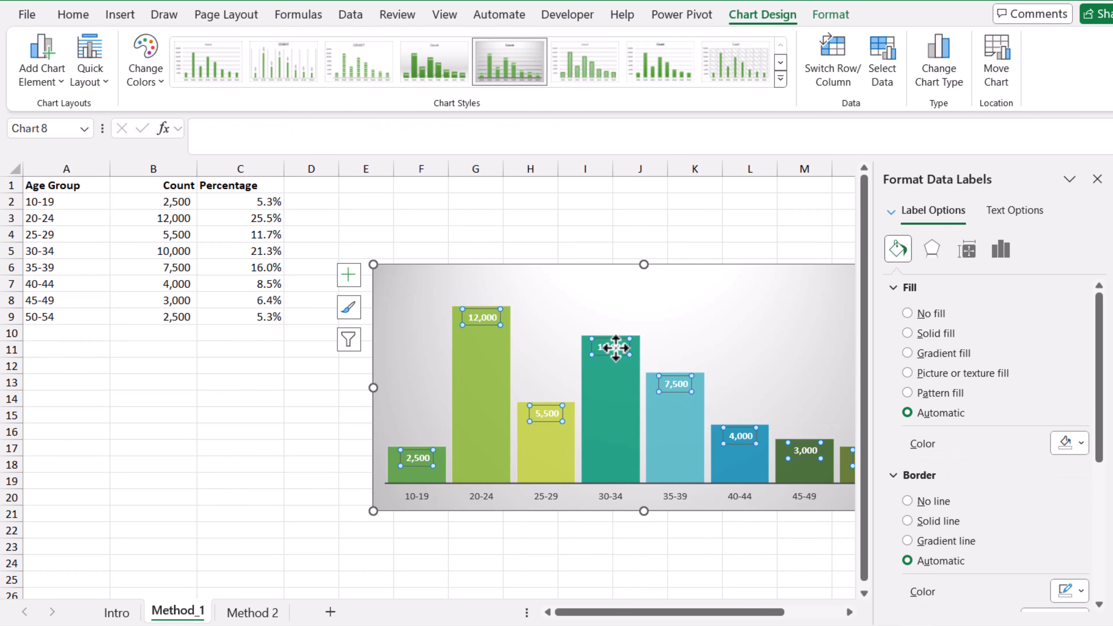
click(1006, 256)
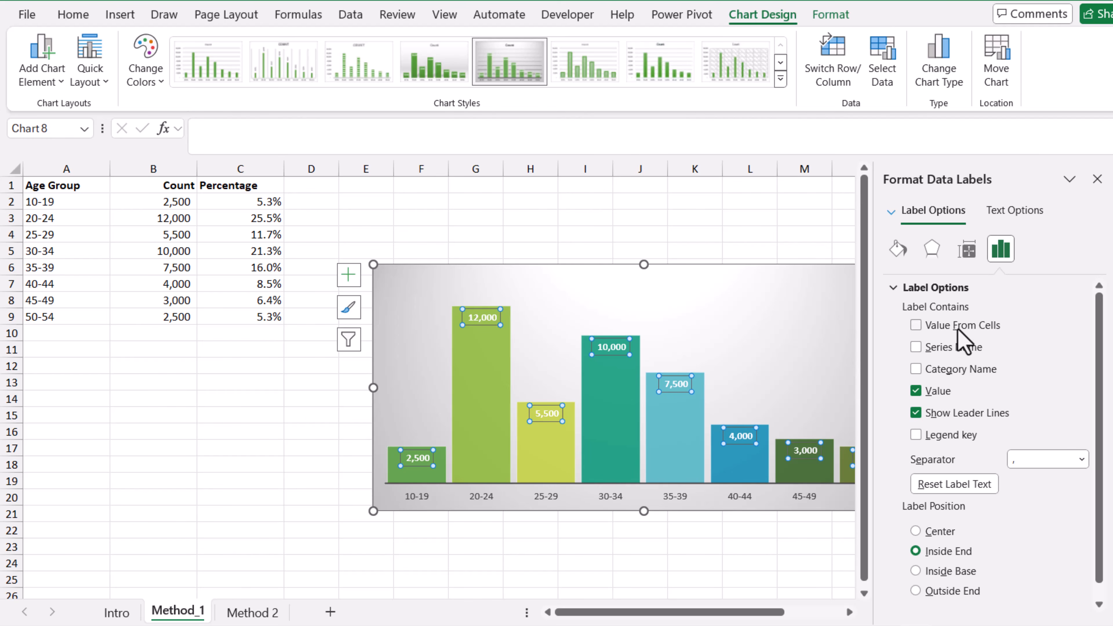
click(958, 328)
drag(251, 205, 236, 316)
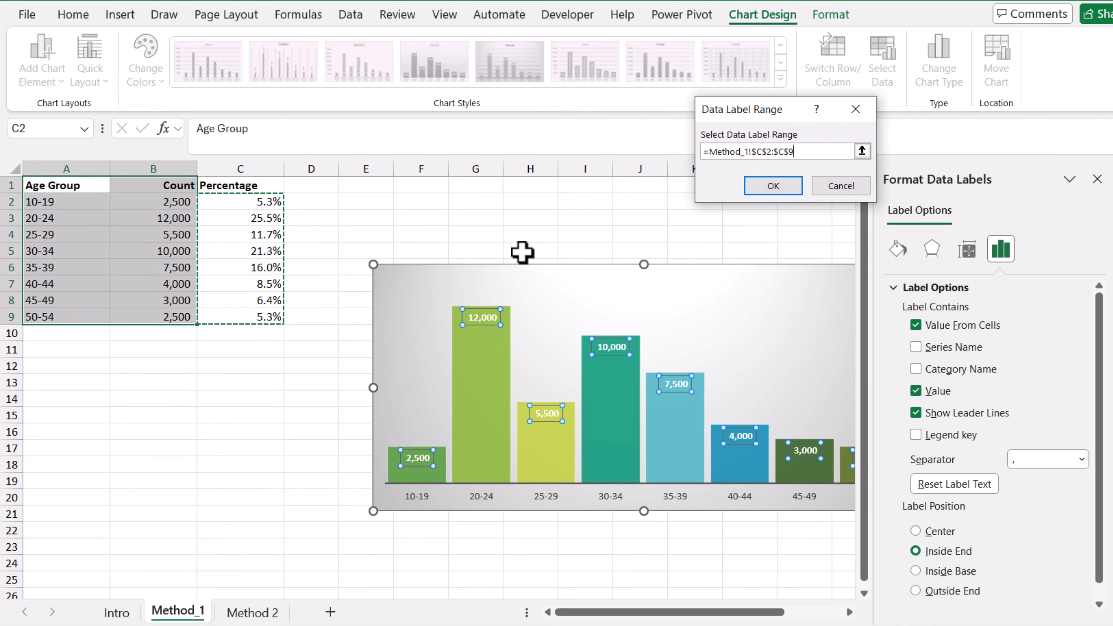
click(753, 193)
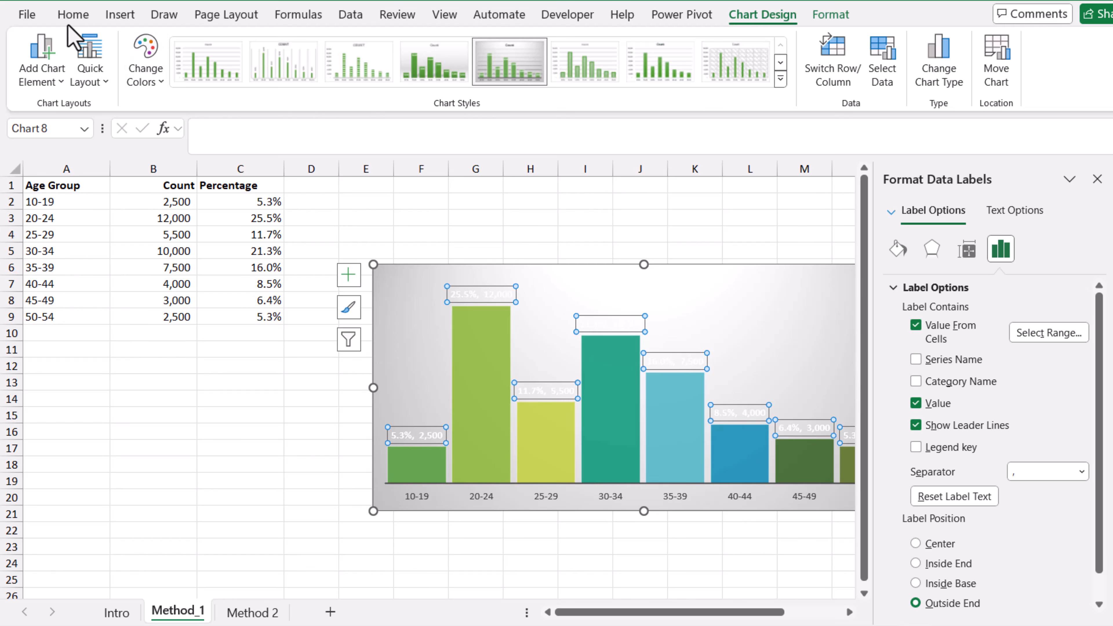
Set the data labels' font color to black and their separator to (New Line).
click(73, 14)
click(281, 73)
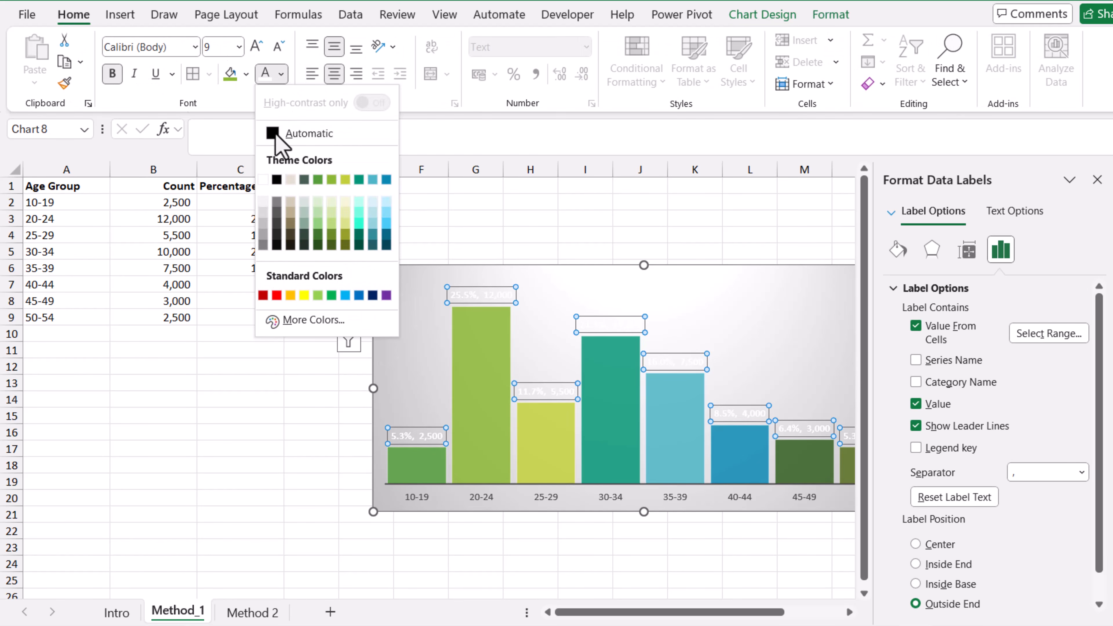
click(276, 180)
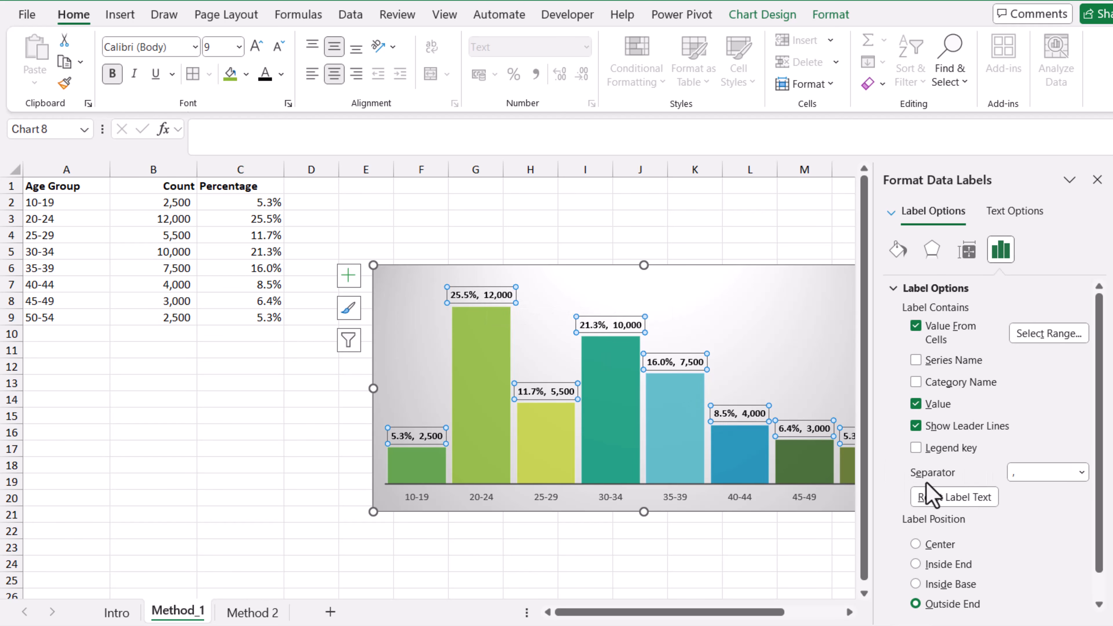
click(1082, 473)
click(1036, 540)
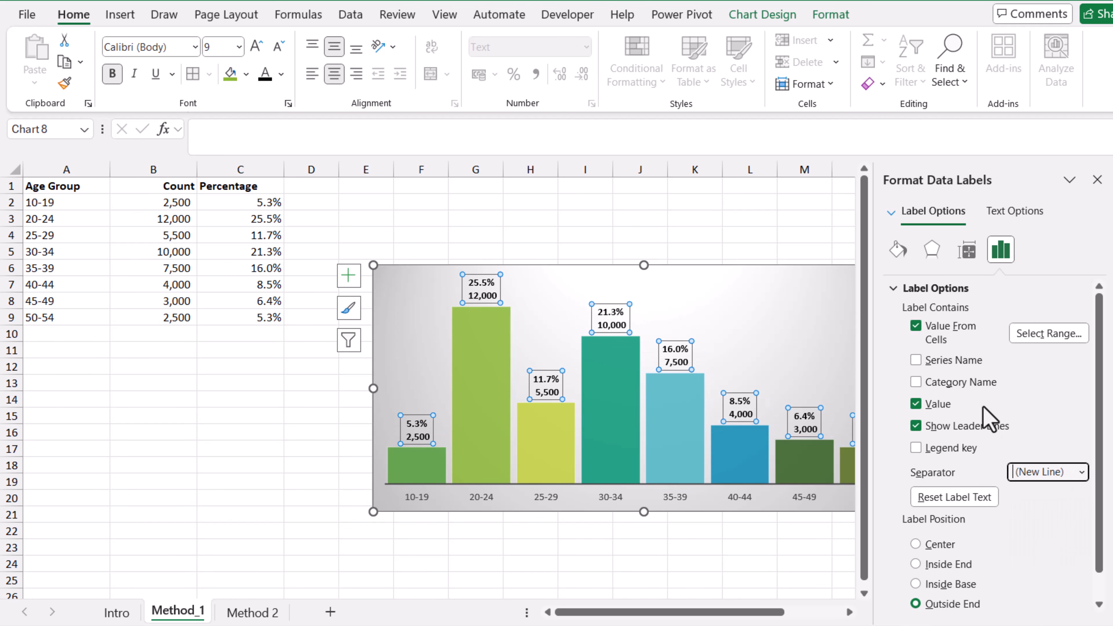
Apply the custom number format (#,###) to the values in the chart's data labels.
scroll(974, 410, down, 1)
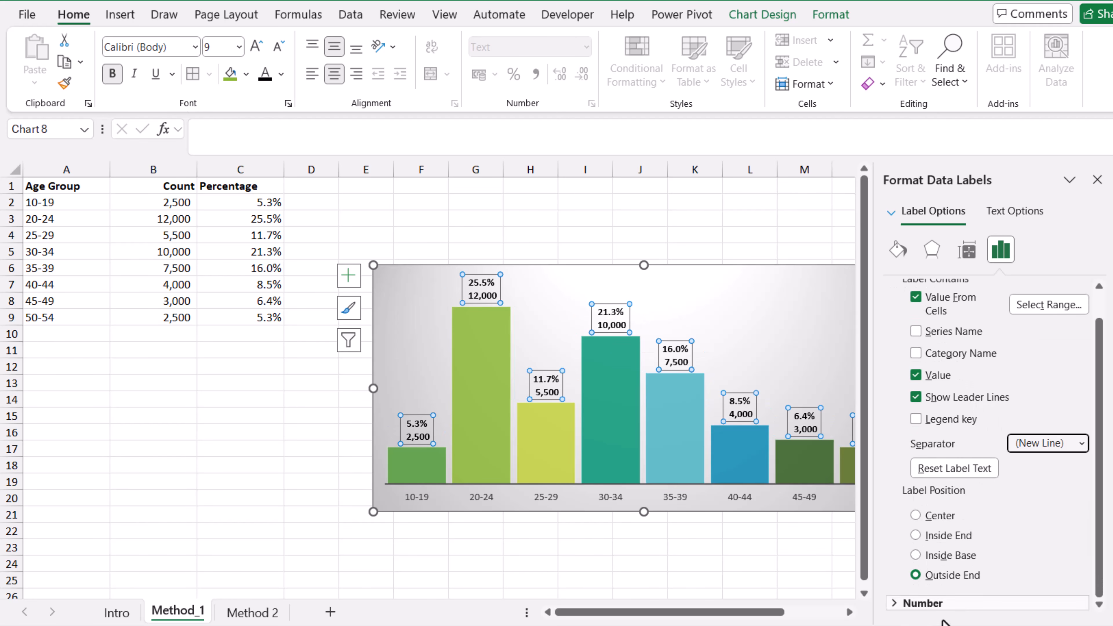
scroll(958, 557, down, 3)
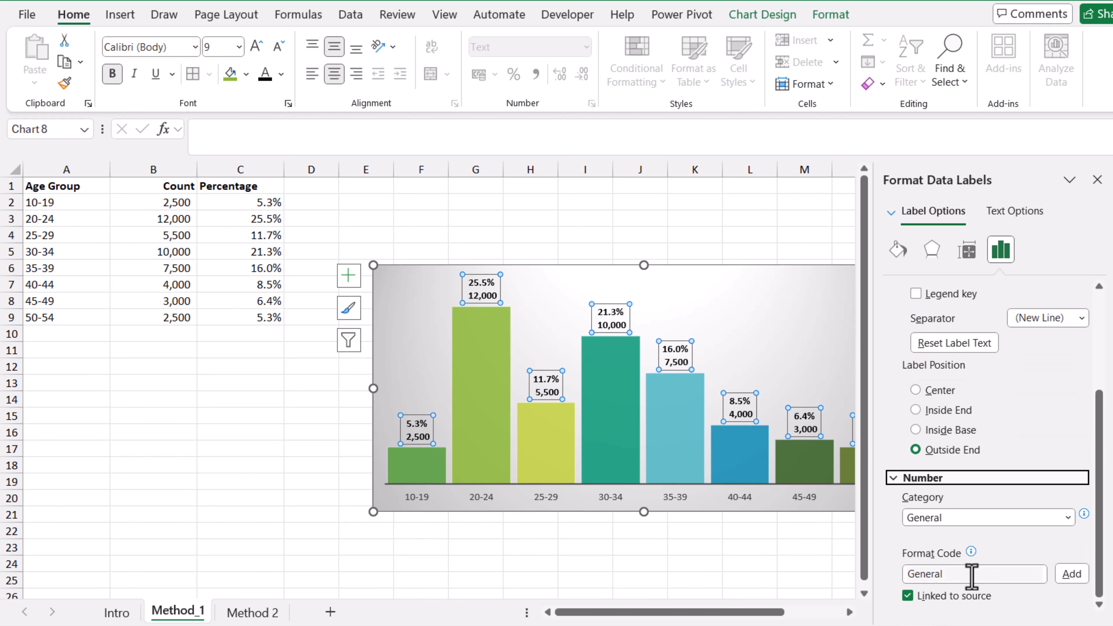
drag(975, 578, 863, 566)
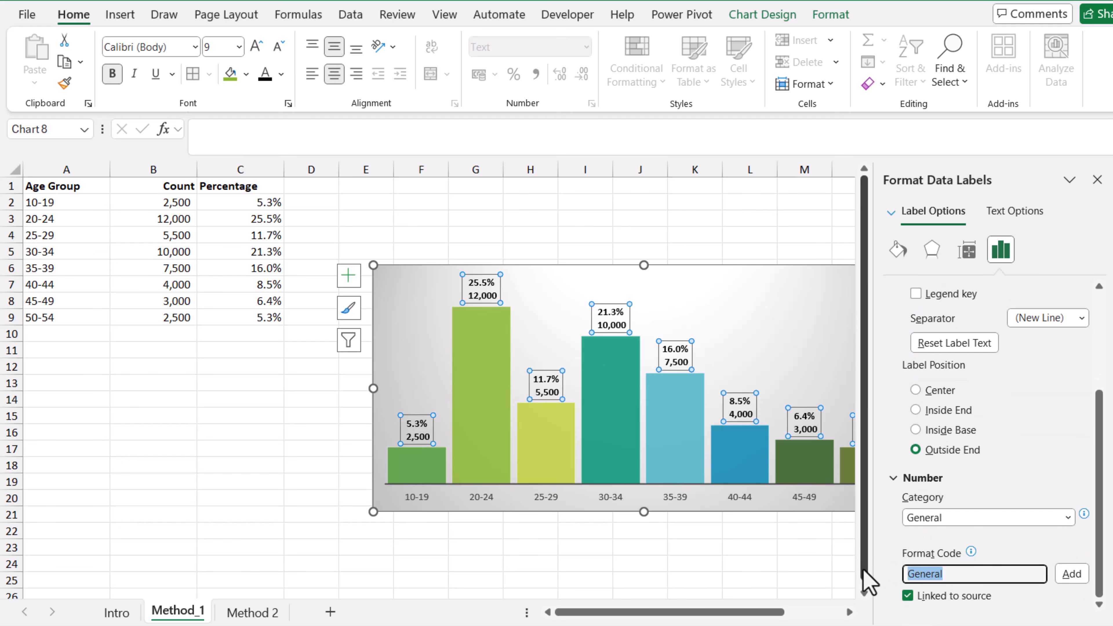
text((#,##)
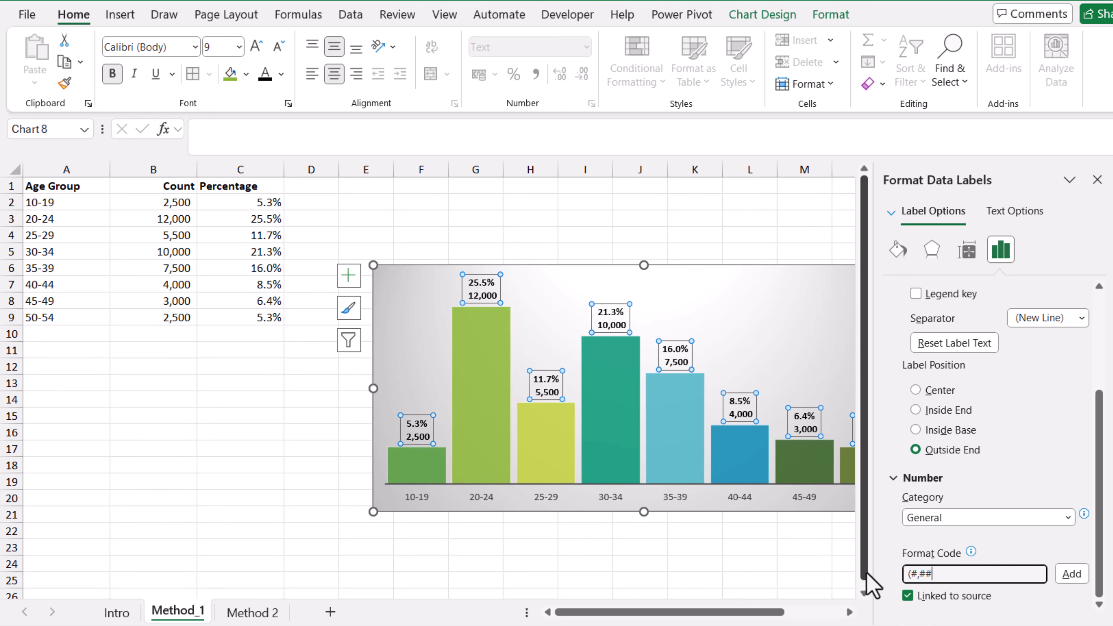
text(#))
key(Left)
text(#)
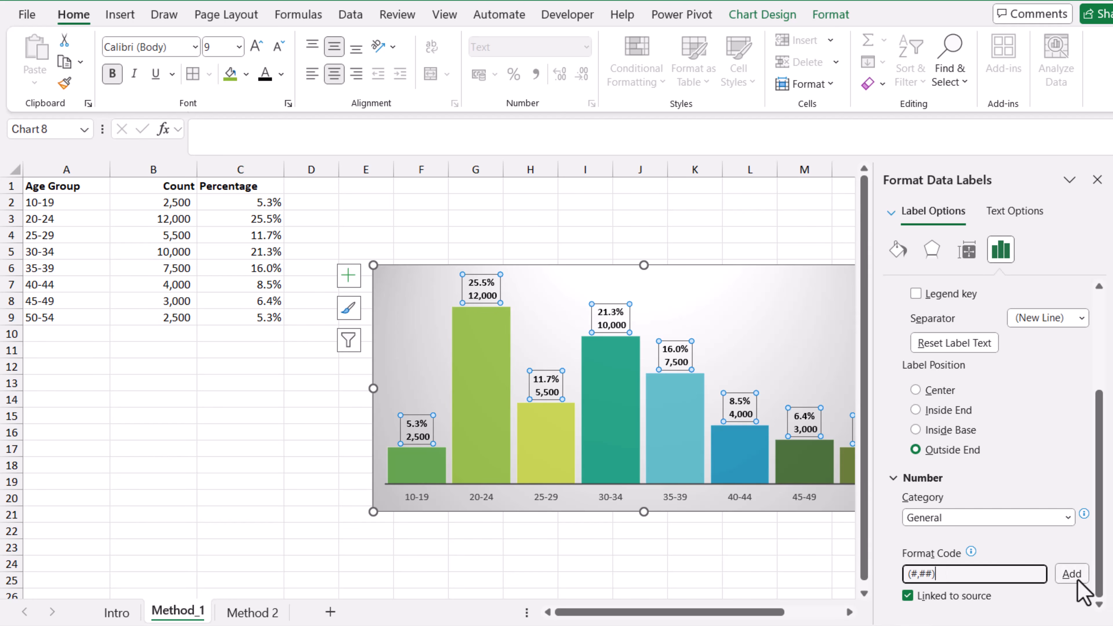
click(1072, 573)
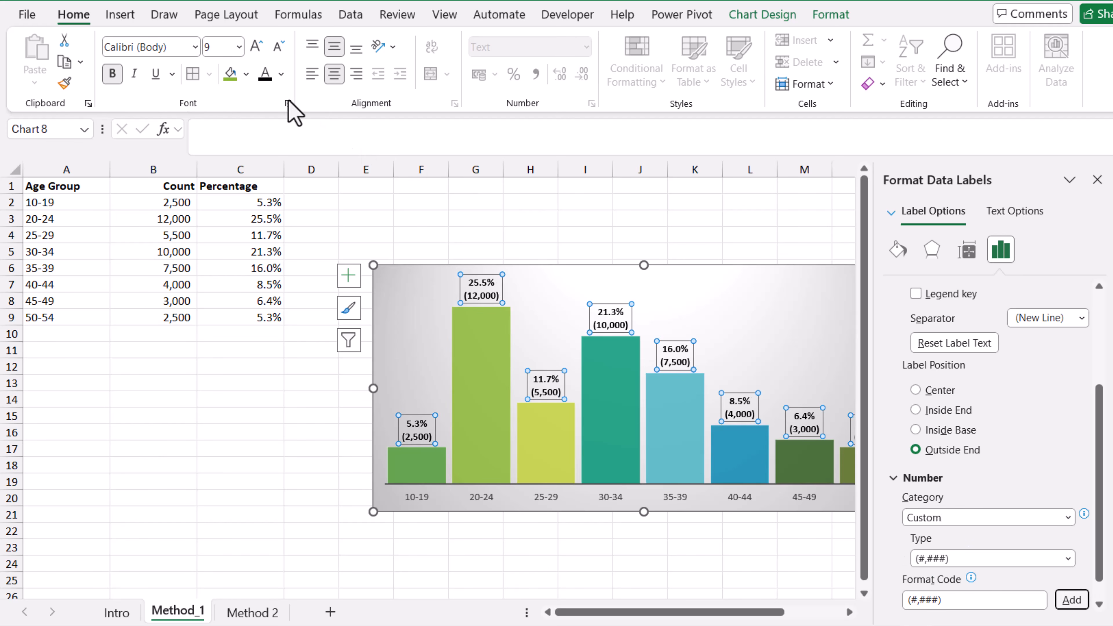
Increase the data labels' font size to 10.5.
click(255, 46)
click(256, 47)
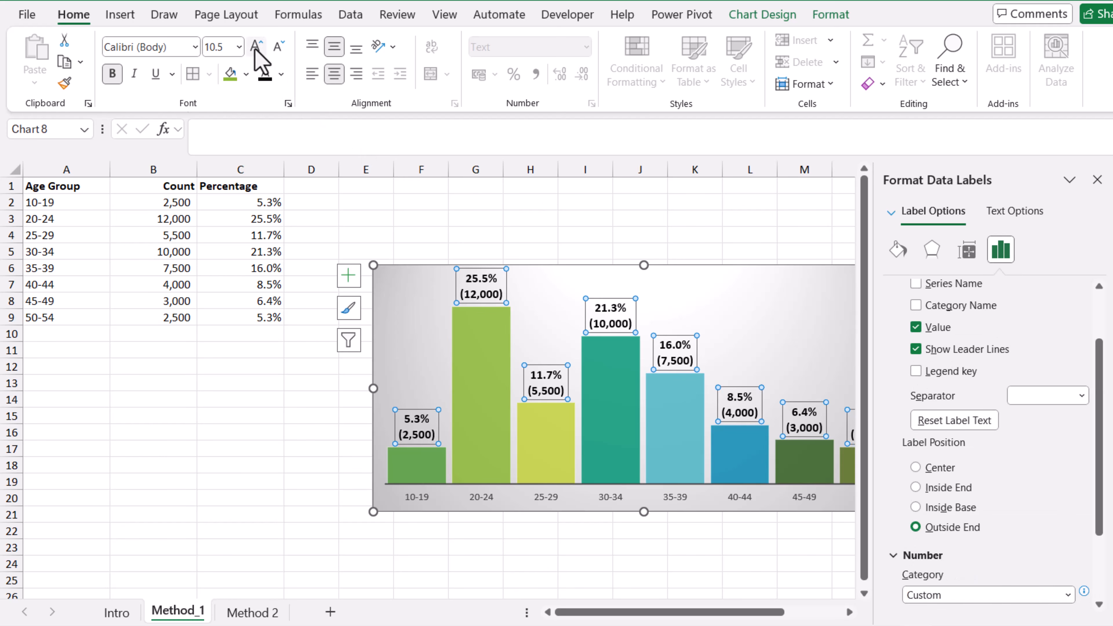
click(932, 238)
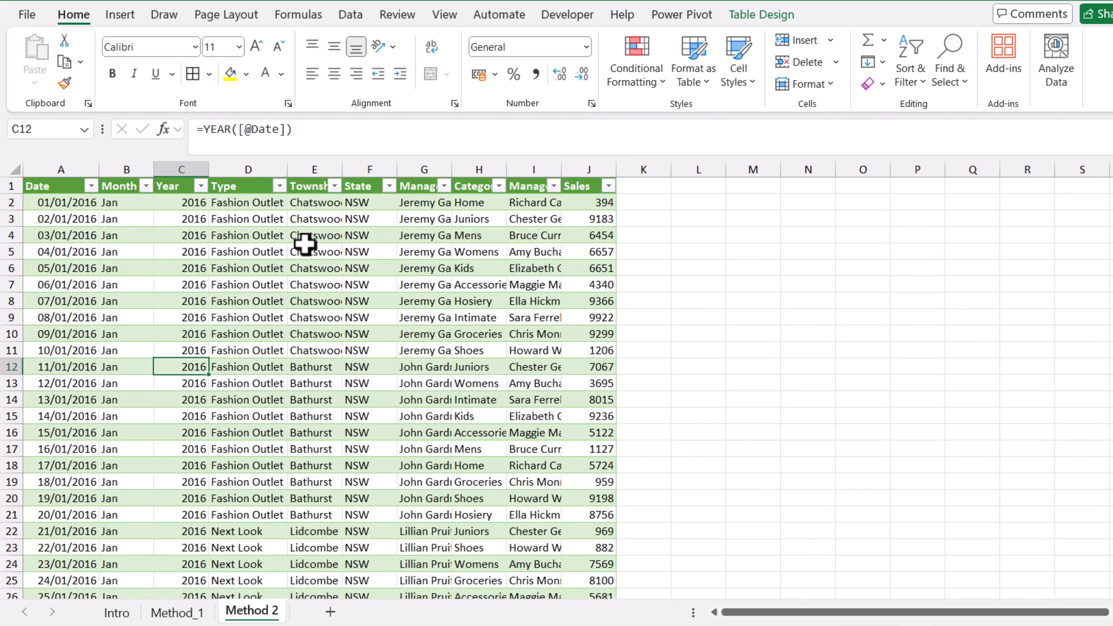
Create a PivotTable from Table1 on the Method 2 sheet and place it in a new worksheet.
click(306, 299)
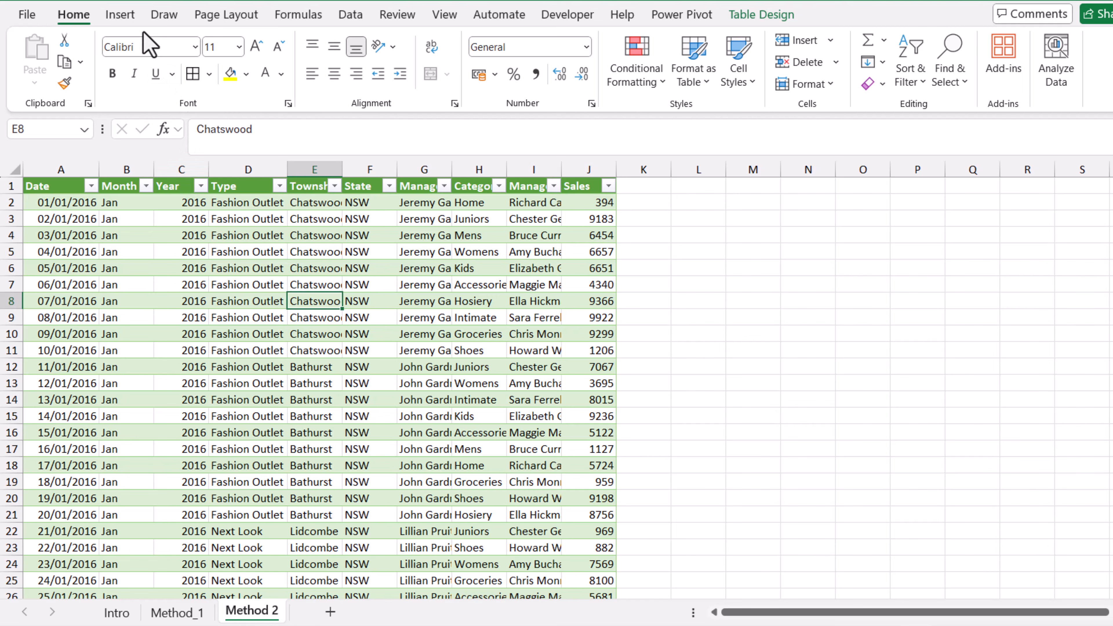
click(120, 14)
click(42, 81)
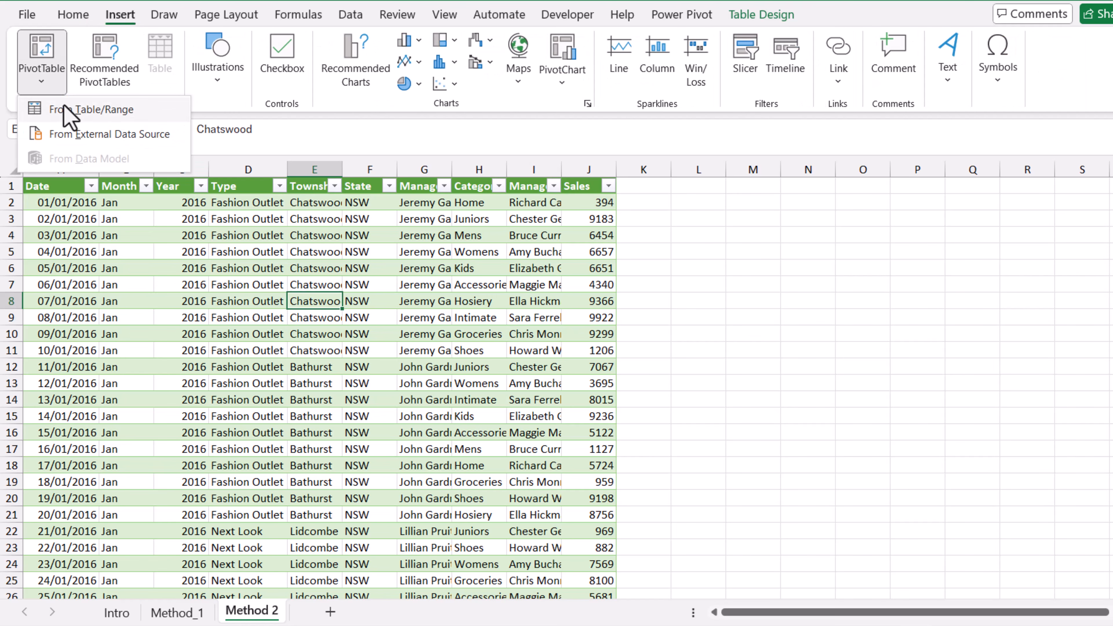
click(66, 109)
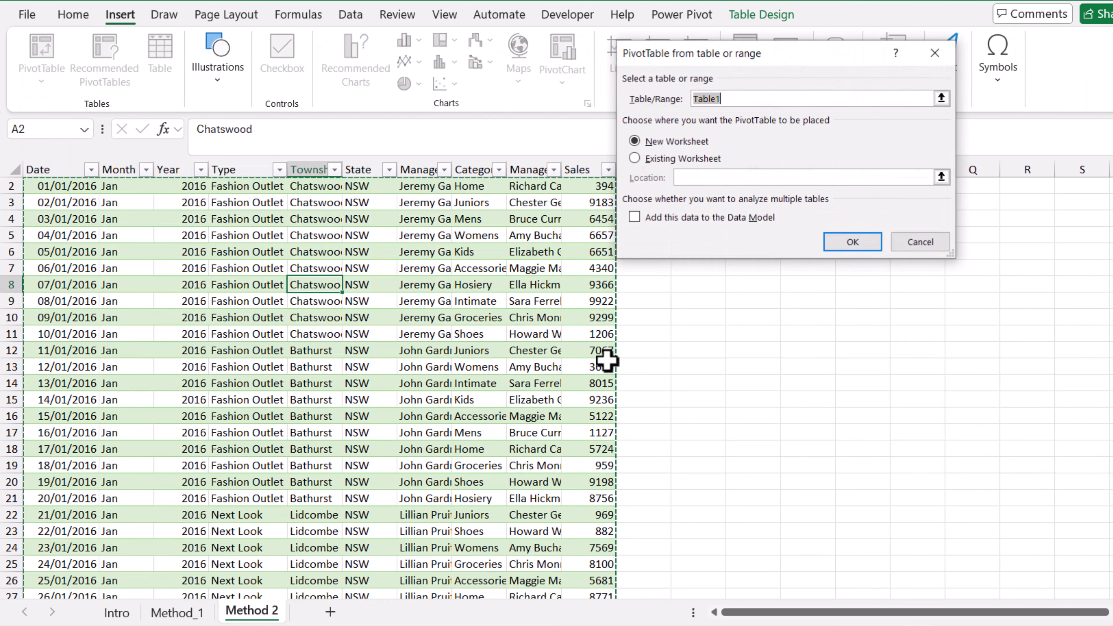
click(843, 243)
Add Category to the PivotTable's rows and add Sales twice to its values.
scroll(920, 311, down, 4)
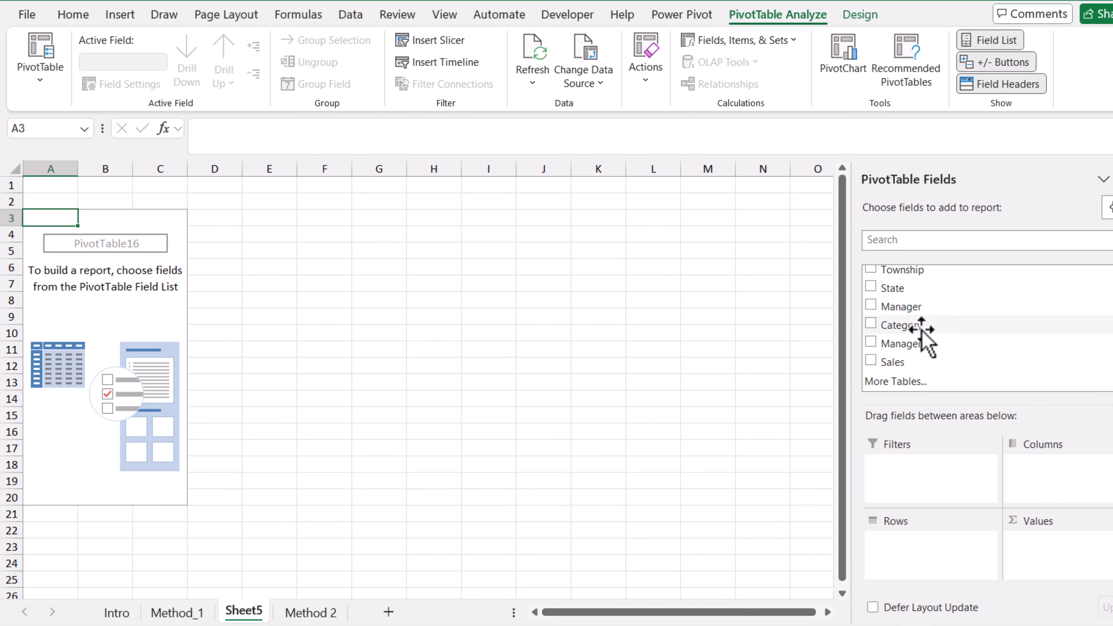
drag(923, 326, 925, 570)
drag(907, 364, 1031, 580)
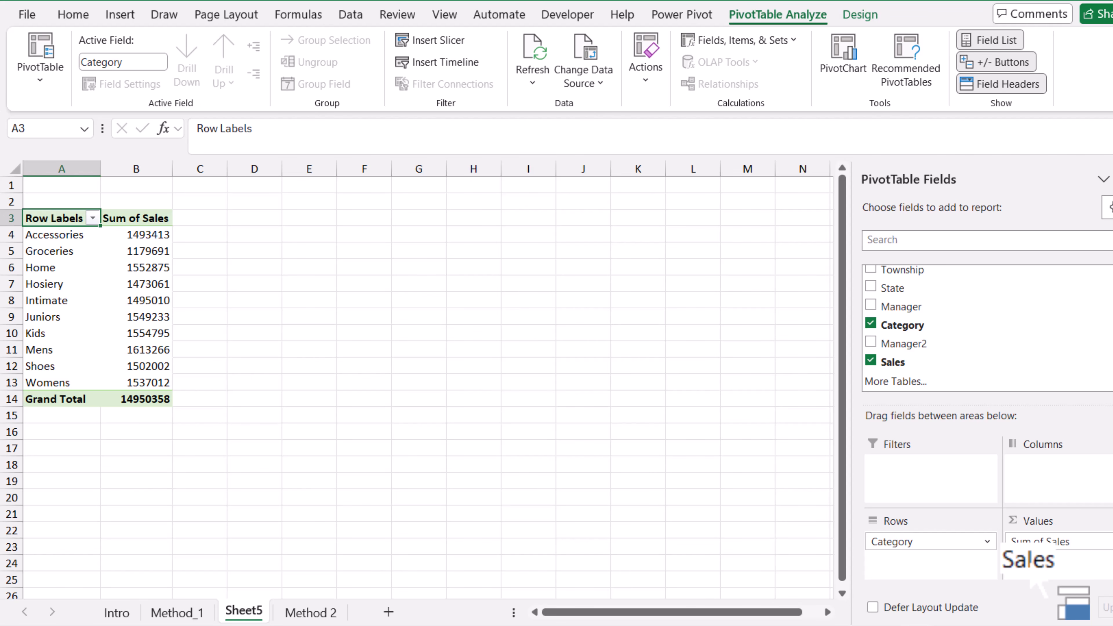
drag(904, 365, 1052, 563)
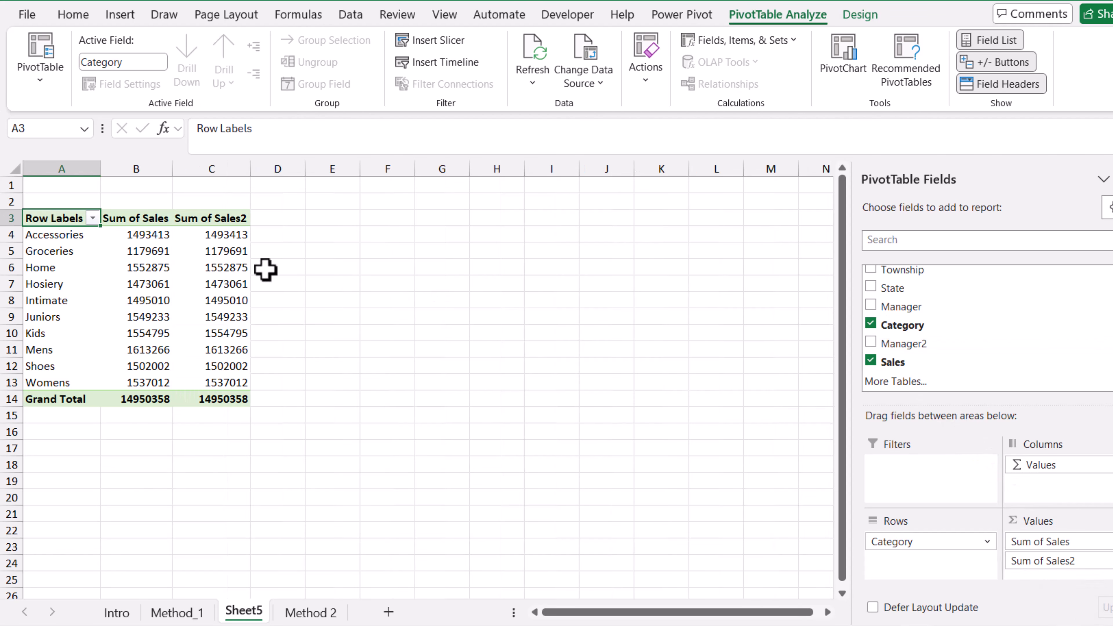
Show the second sales column of the PivotTable as % of Column Total.
click(232, 268)
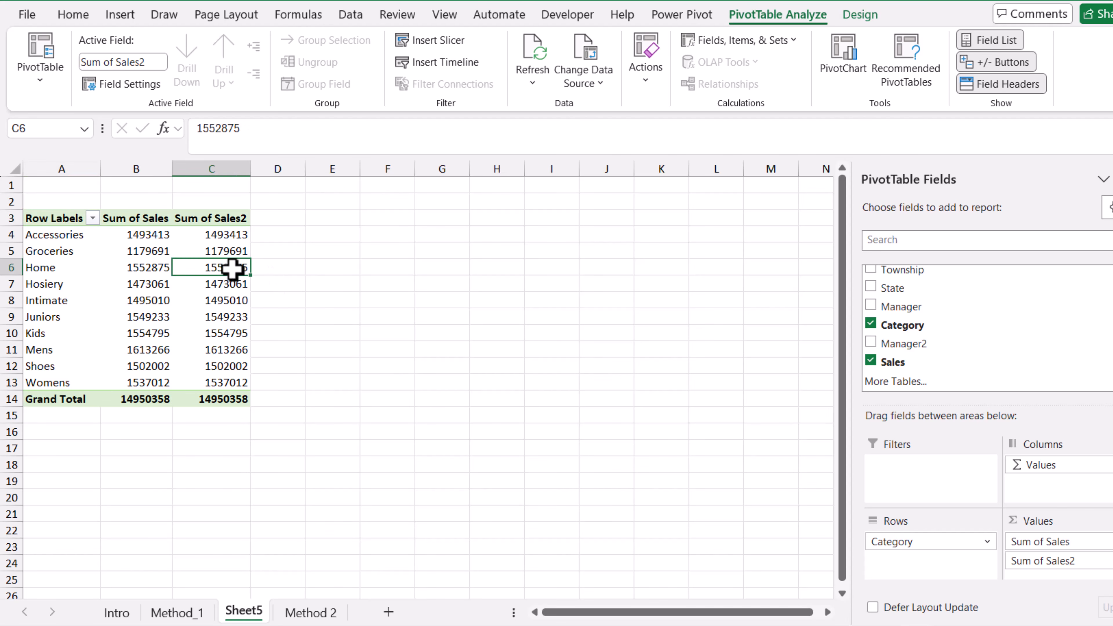
right_click(232, 268)
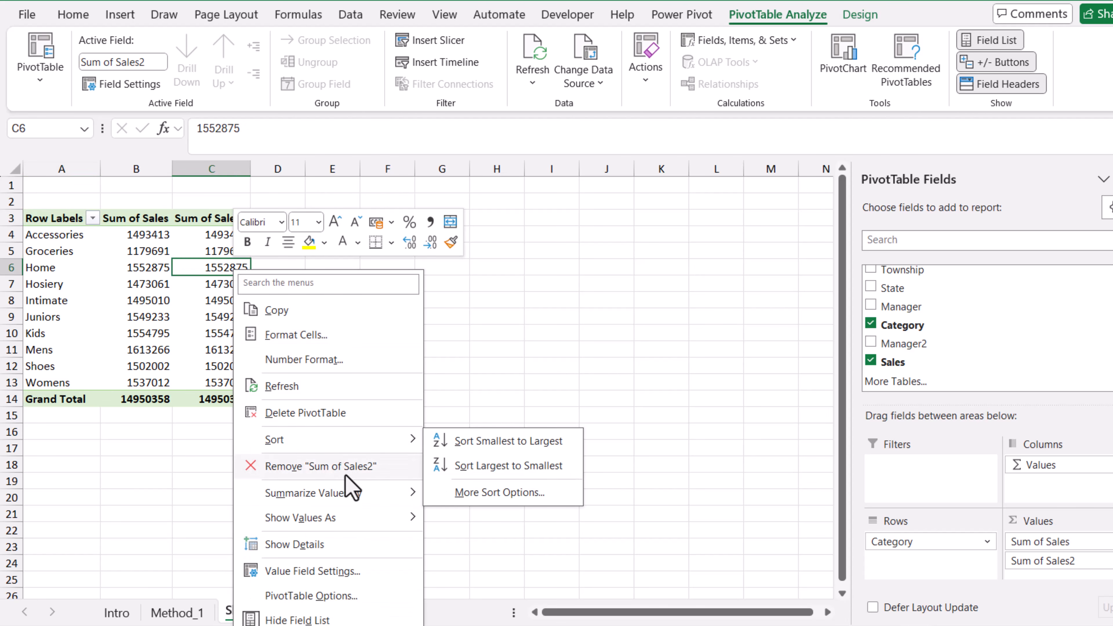
mouse_move(368, 518)
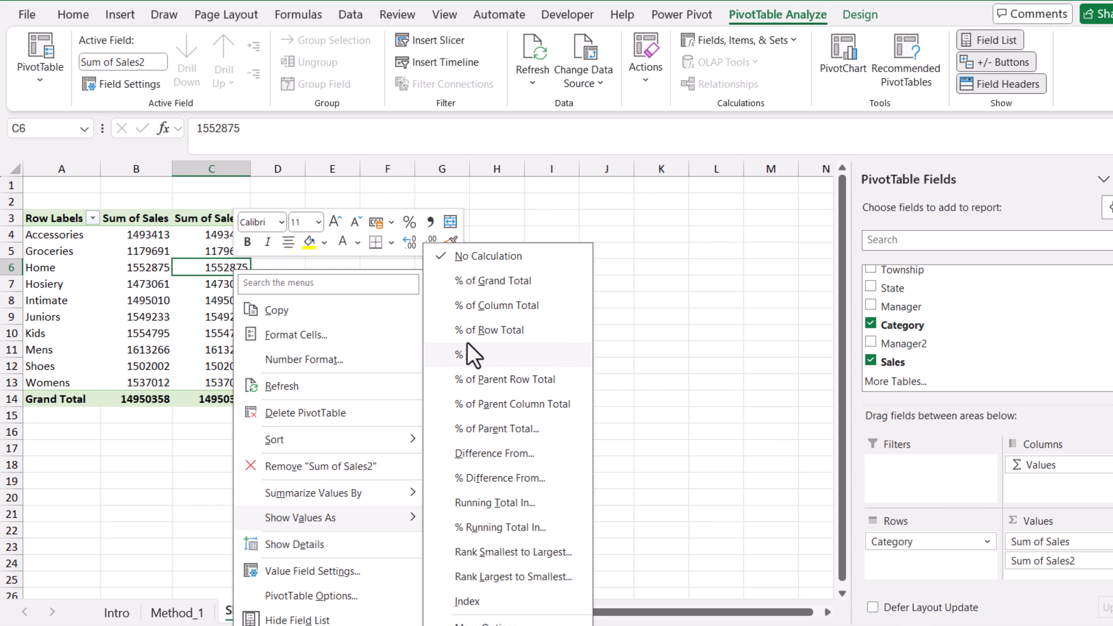
click(464, 310)
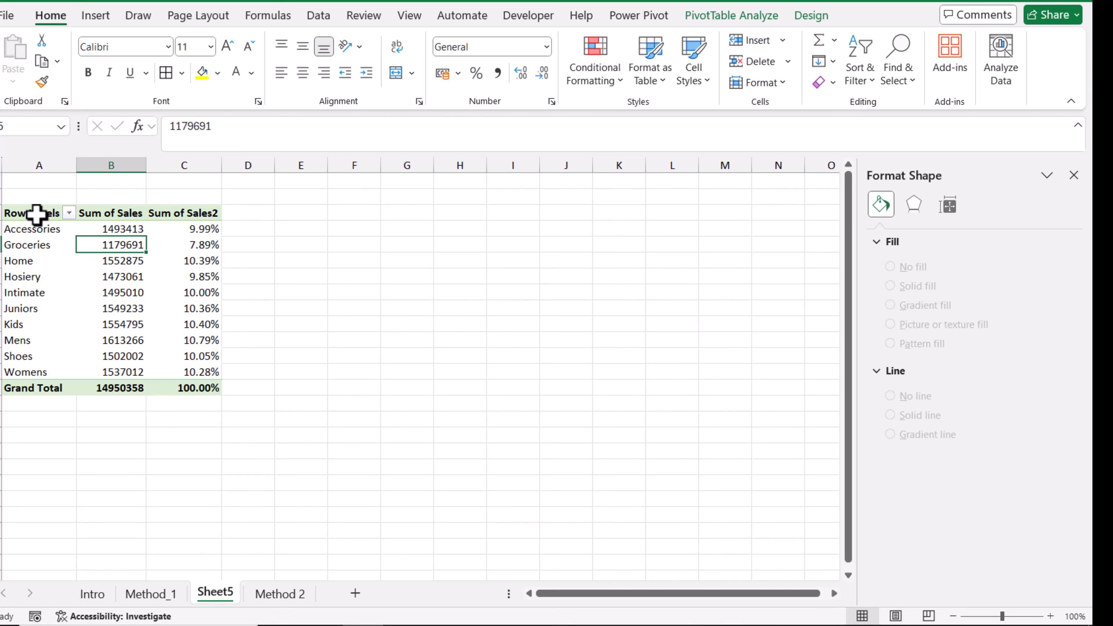
Rename the PivotTable headers to Category, Total Sales and Percentage.
click(36, 214)
text(Ca)
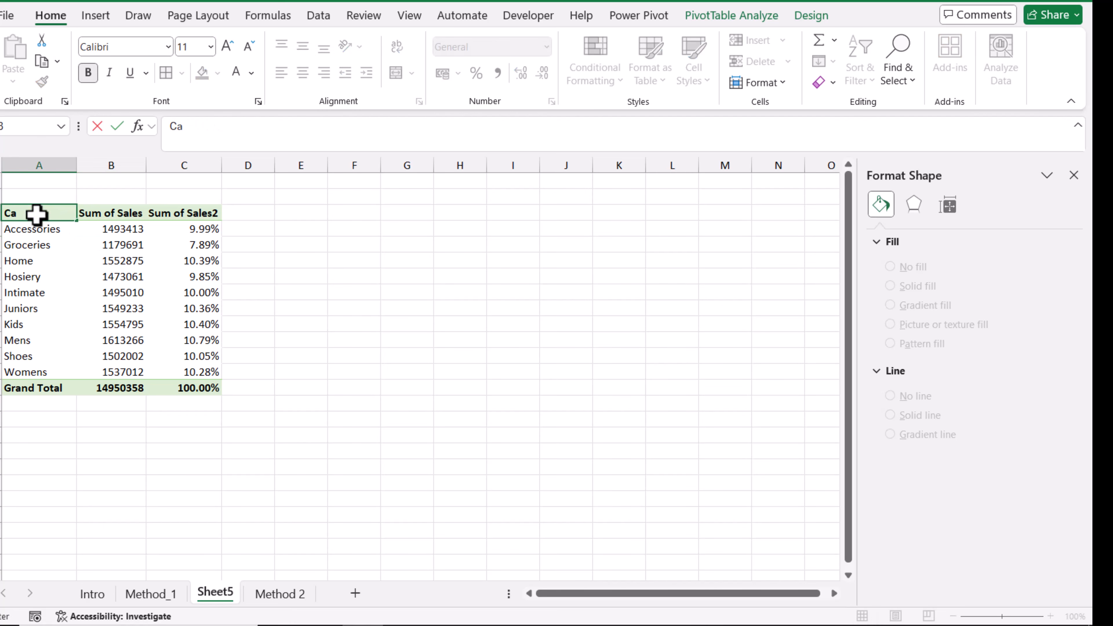
text(tegory)
key(Tab)
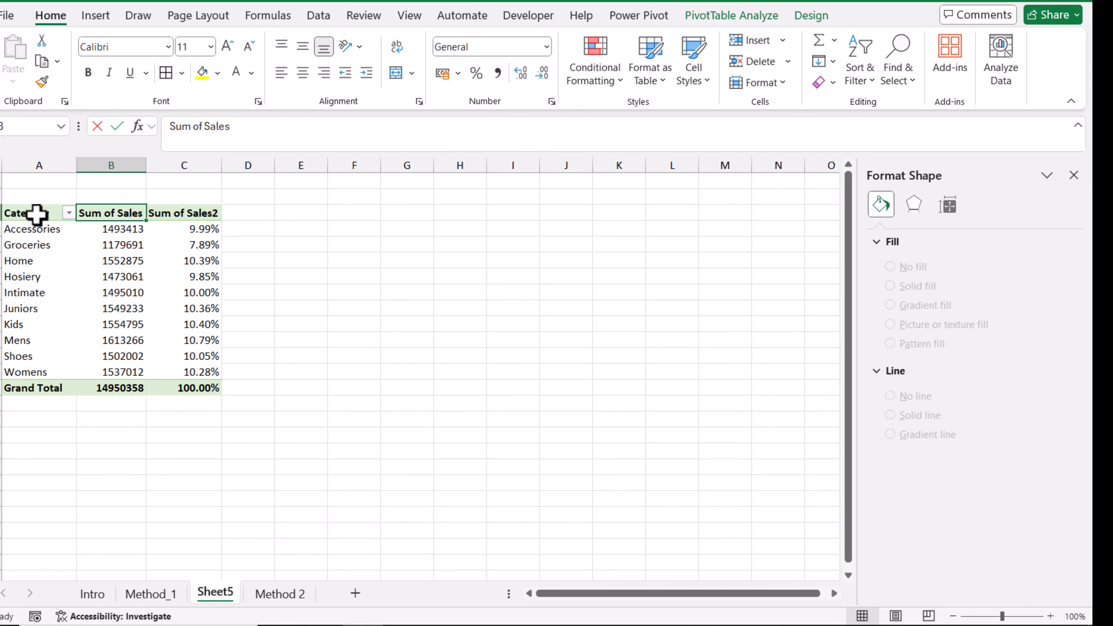
text(Total Sales)
key(Tab)
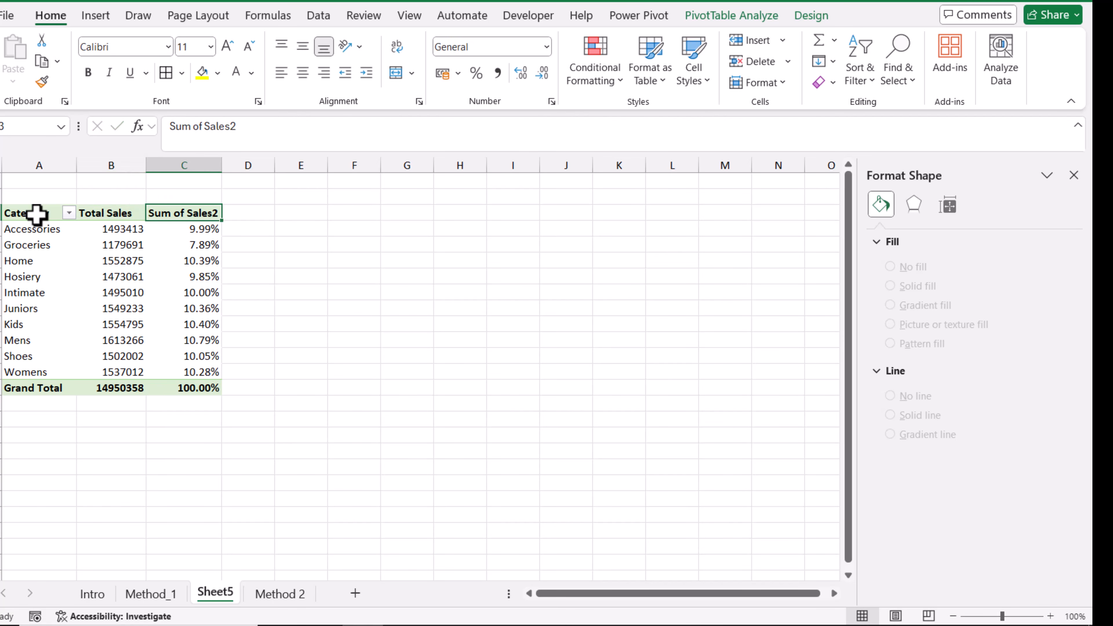
text(Percentage)
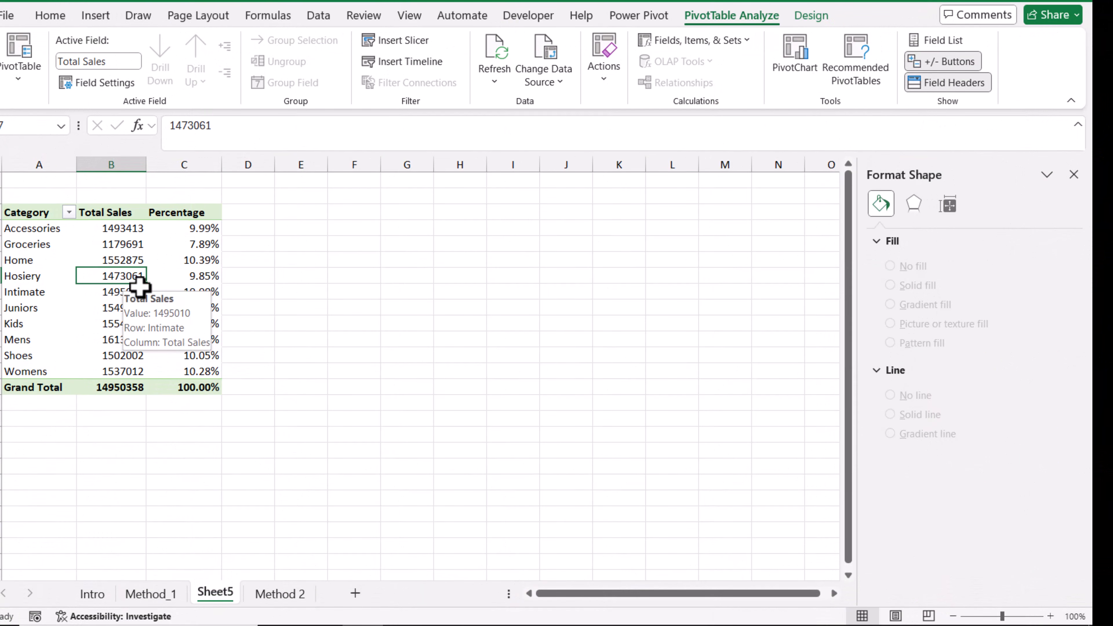
Insert a Stacked Column PivotChart based on the PivotTable.
click(798, 57)
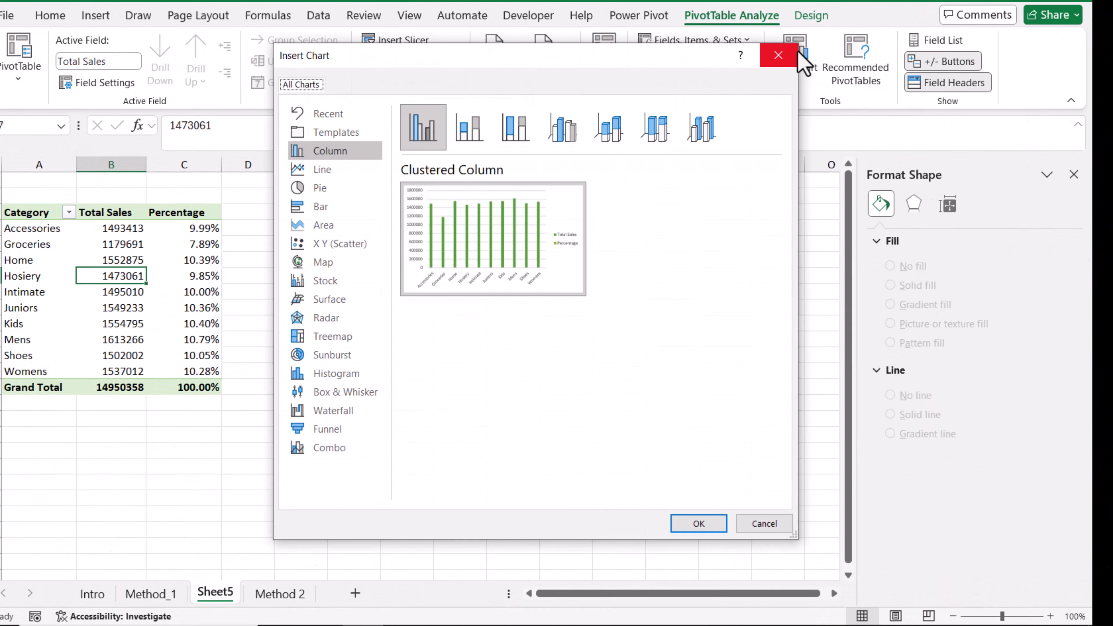
click(469, 129)
mouse_move(590, 358)
click(685, 532)
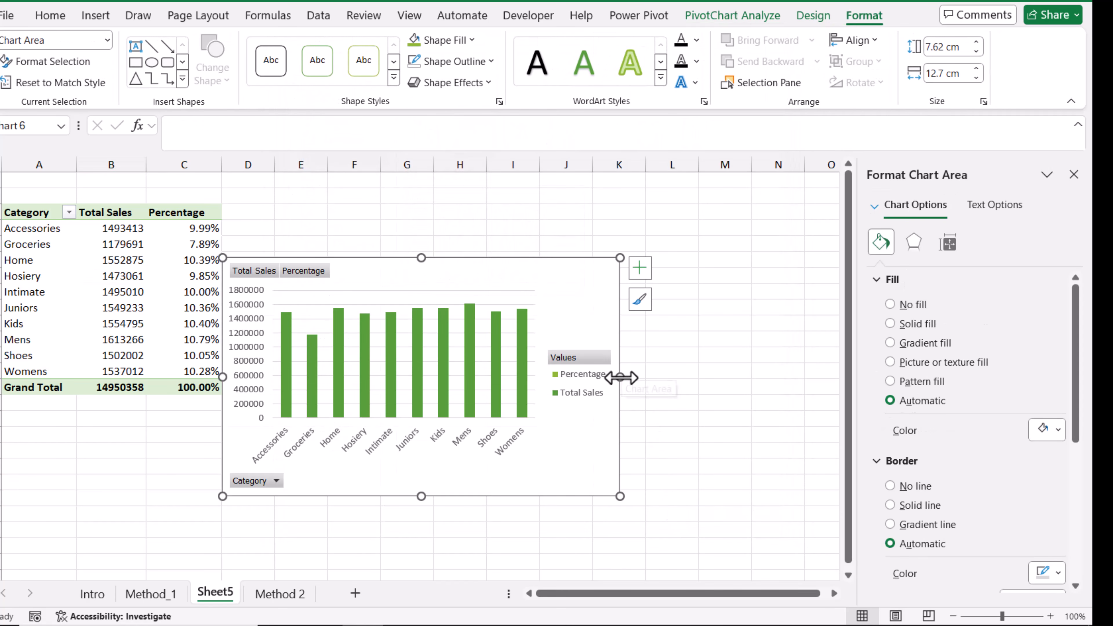
Widen the PivotChart to about 18 cm, reaching into column N, and hide all its field buttons.
drag(620, 377, 785, 371)
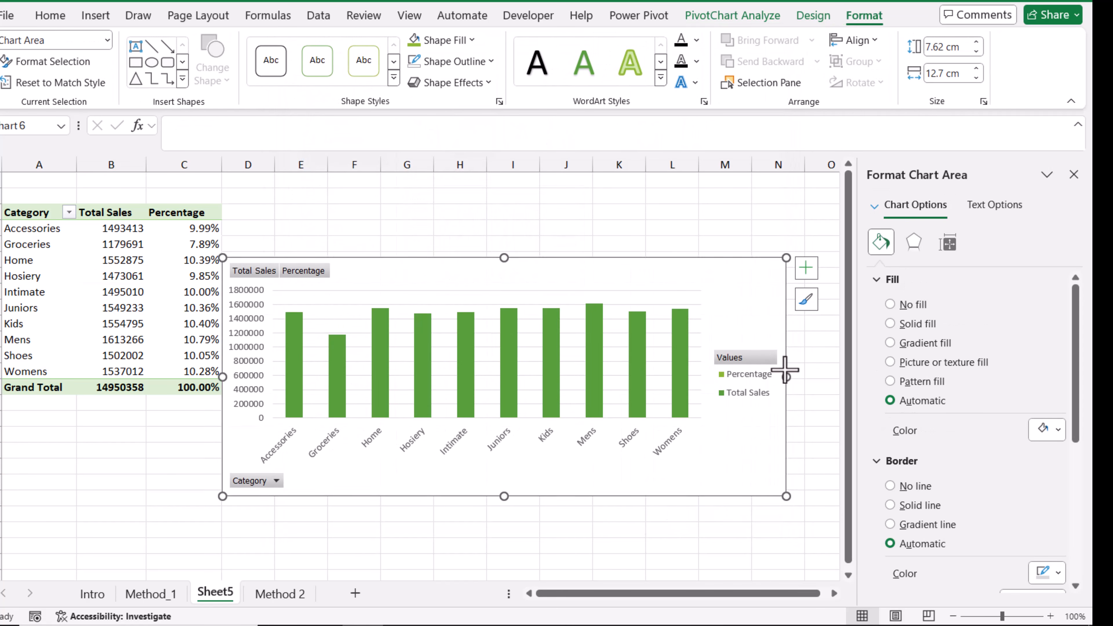
right_click(261, 485)
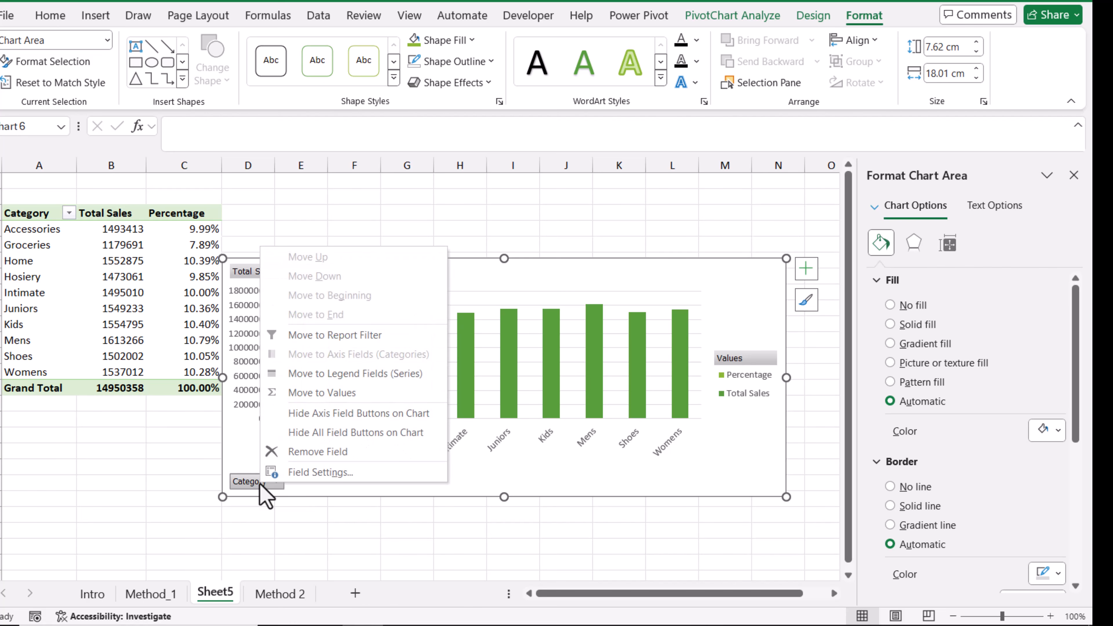
click(305, 433)
Delete the PivotChart's vertical axis, horizontal gridlines and legend.
click(247, 343)
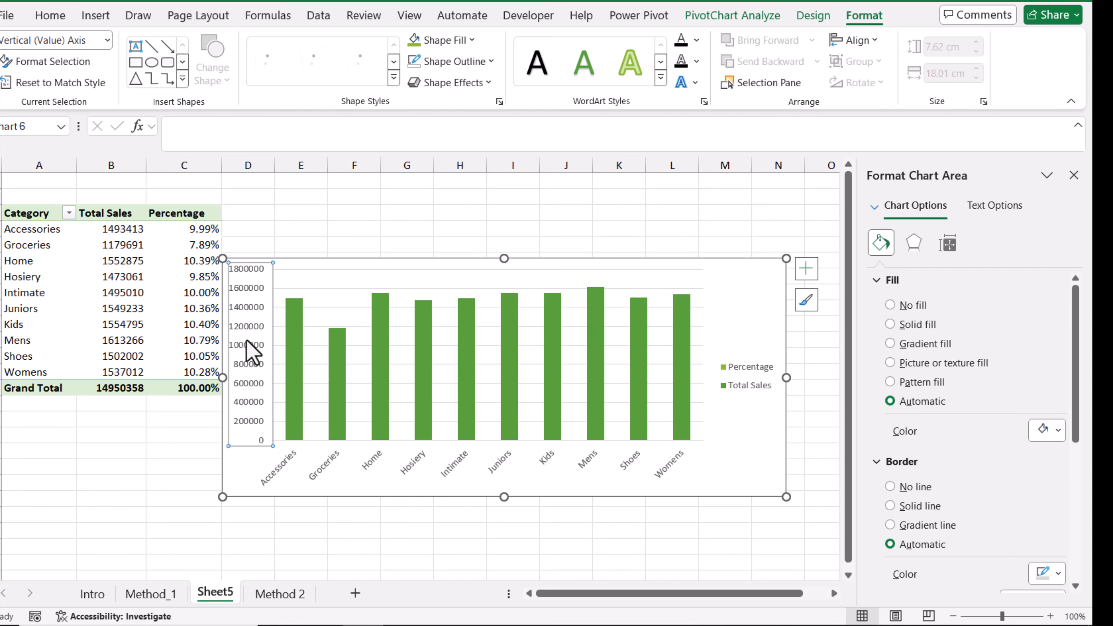
key(Delete)
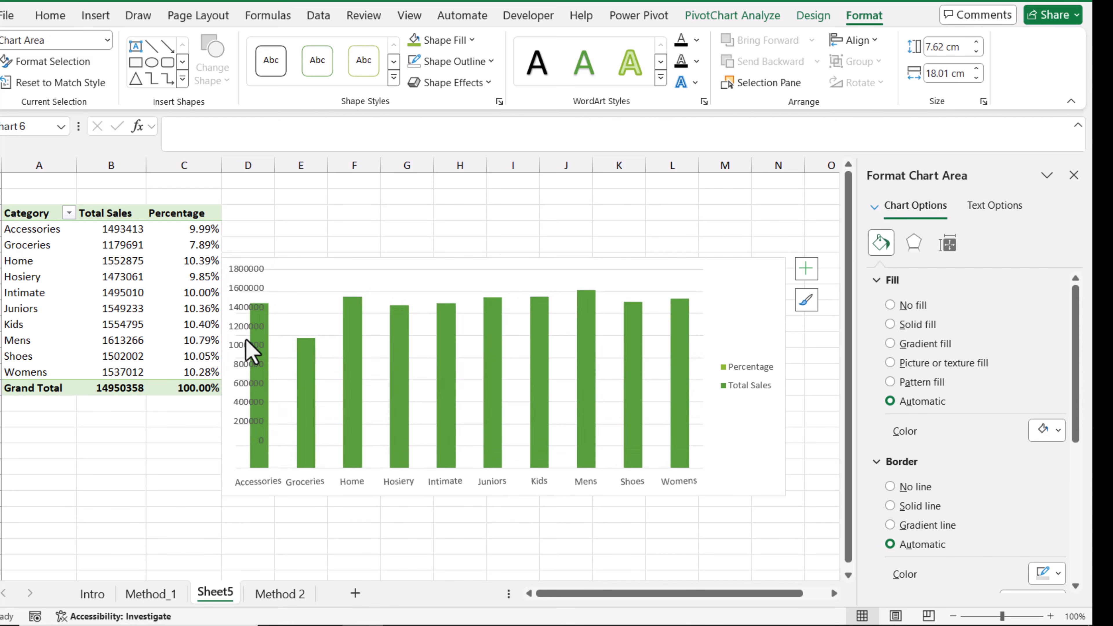
click(277, 295)
key(Delete)
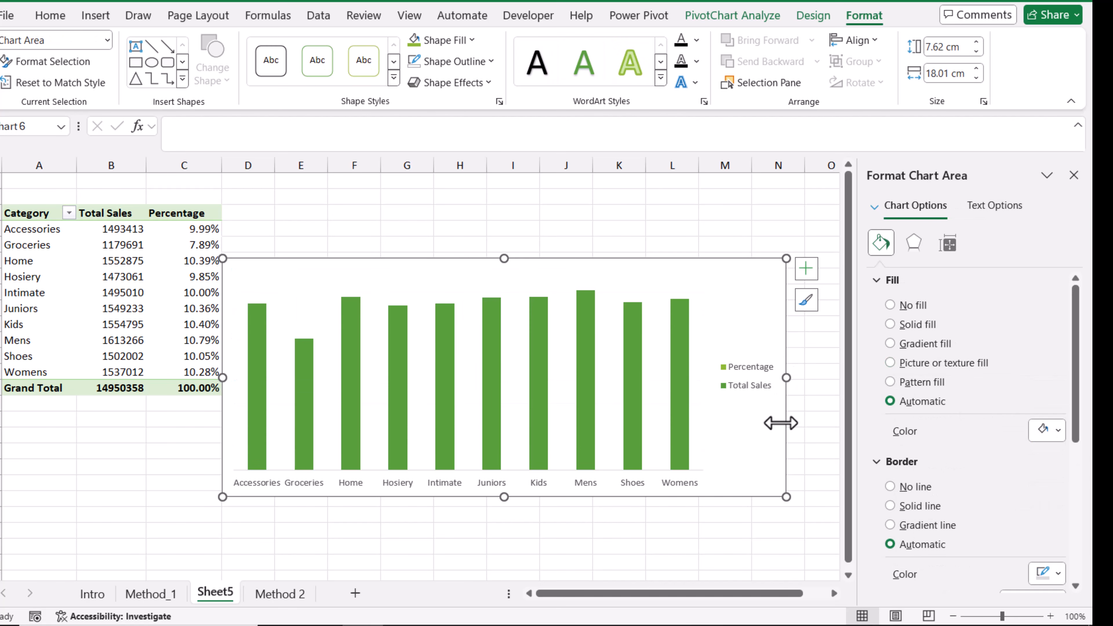
click(748, 387)
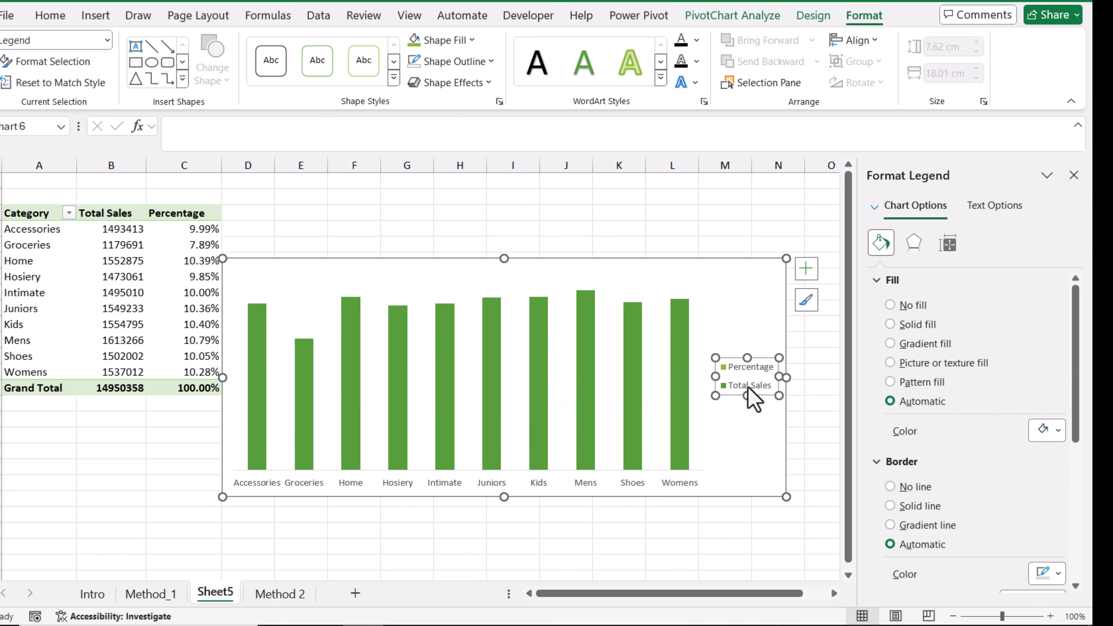
key(Delete)
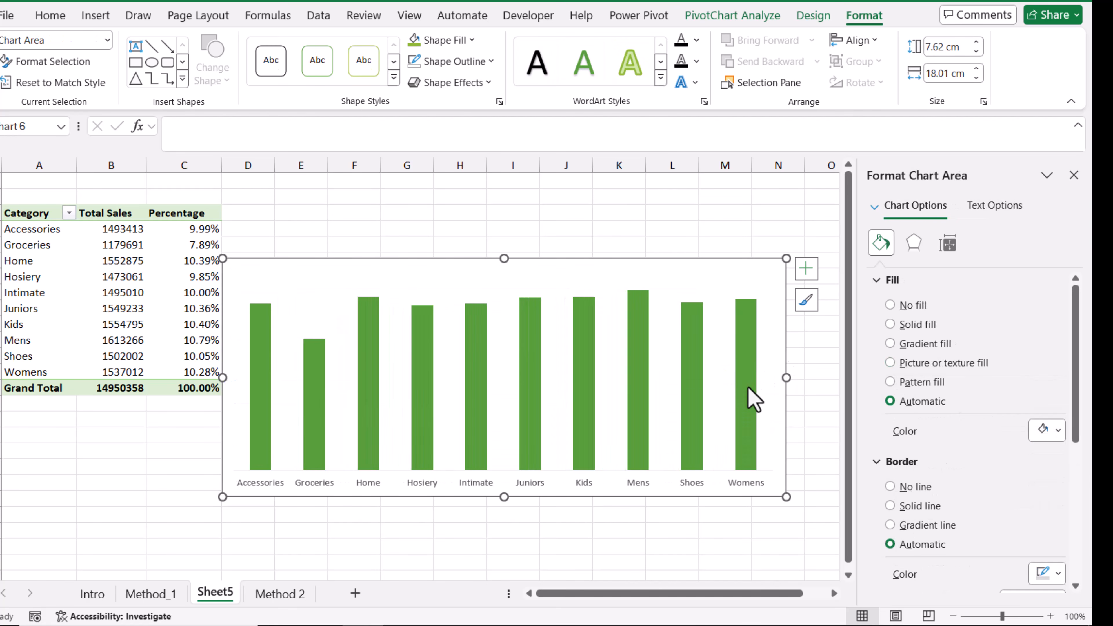
Set the gap width of the PivotChart's Total Sales series to 10%.
click(534, 450)
right_click(534, 451)
click(570, 439)
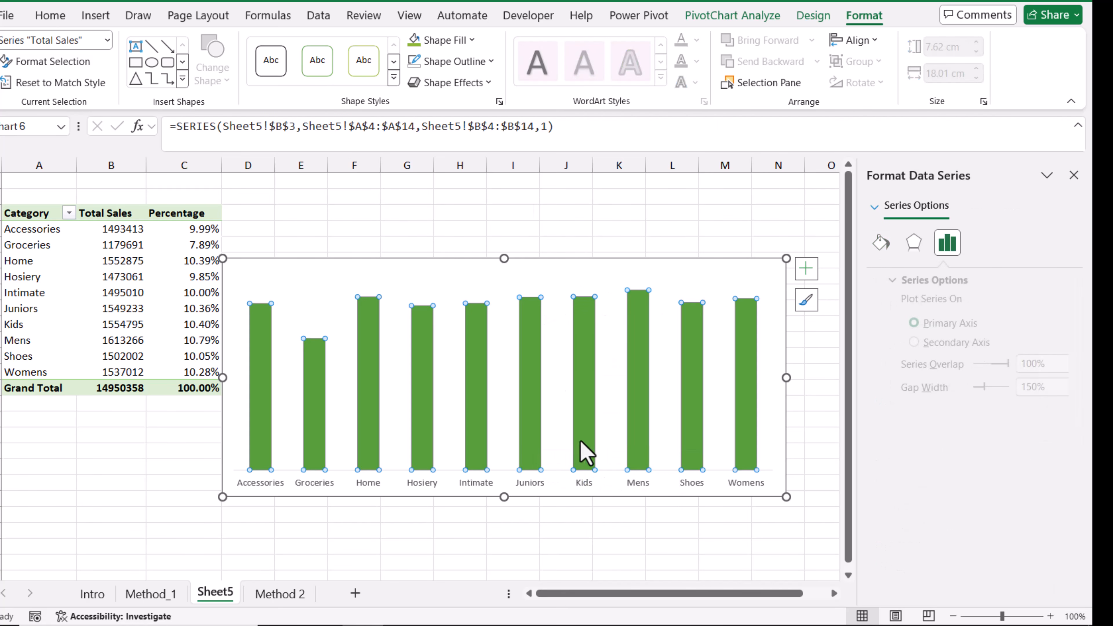
double_click(1008, 387)
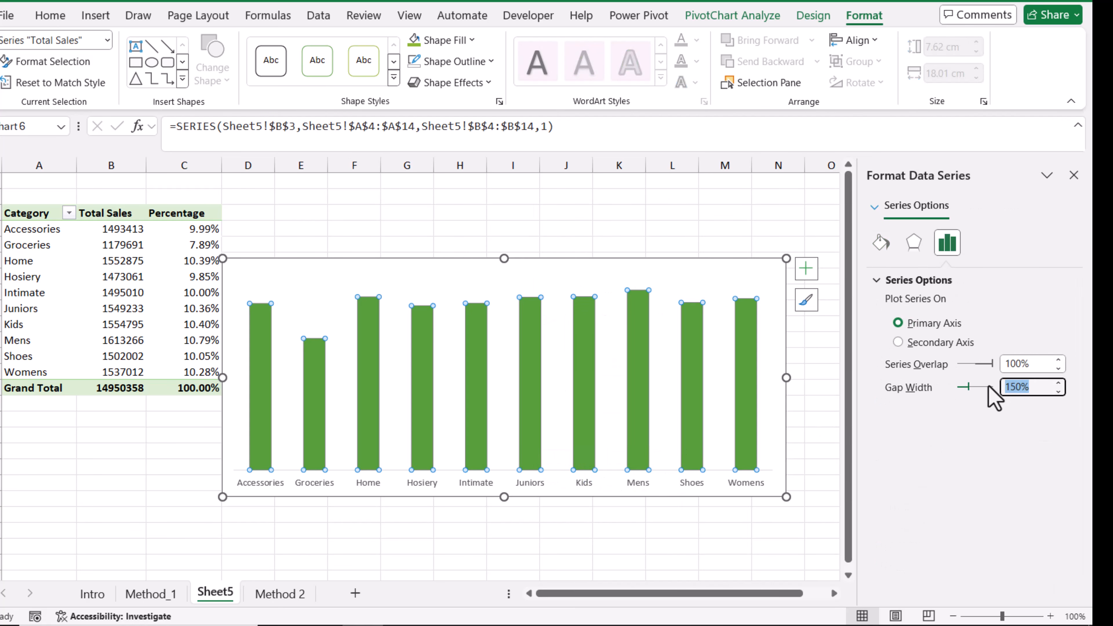
text(10)
key(Return)
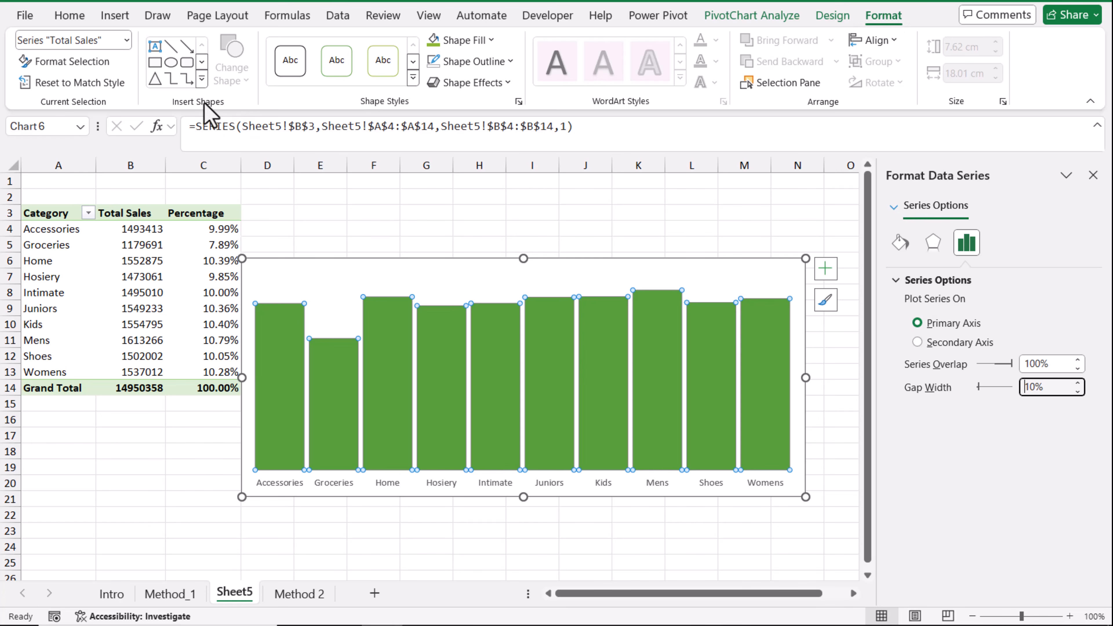
Add data labels to the PivotChart's Total Sales series and position them at Inside End.
click(127, 41)
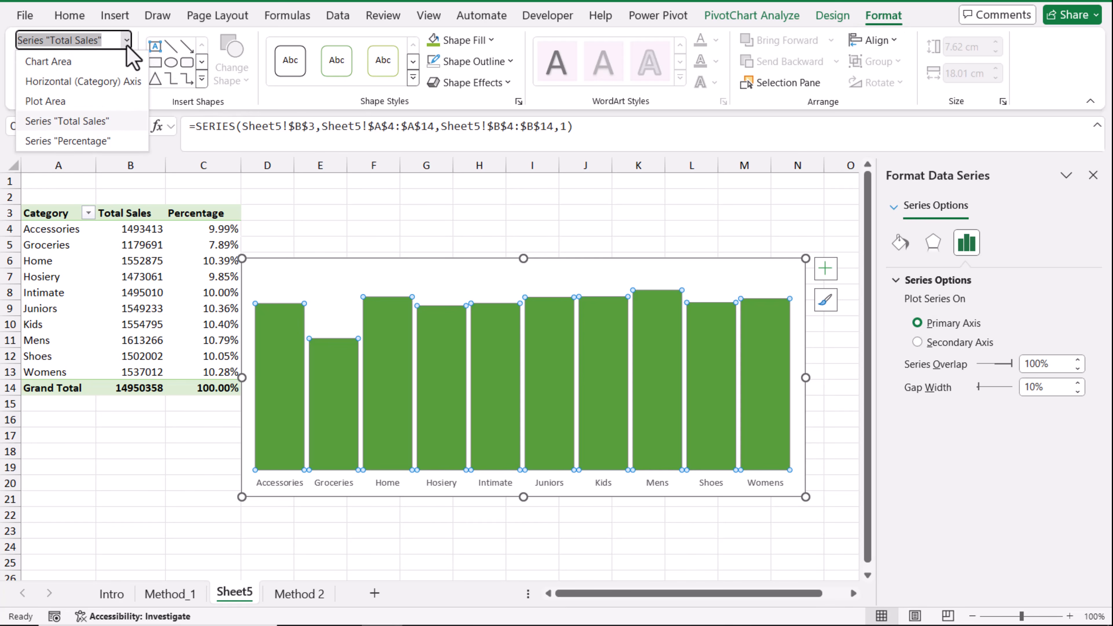
click(117, 123)
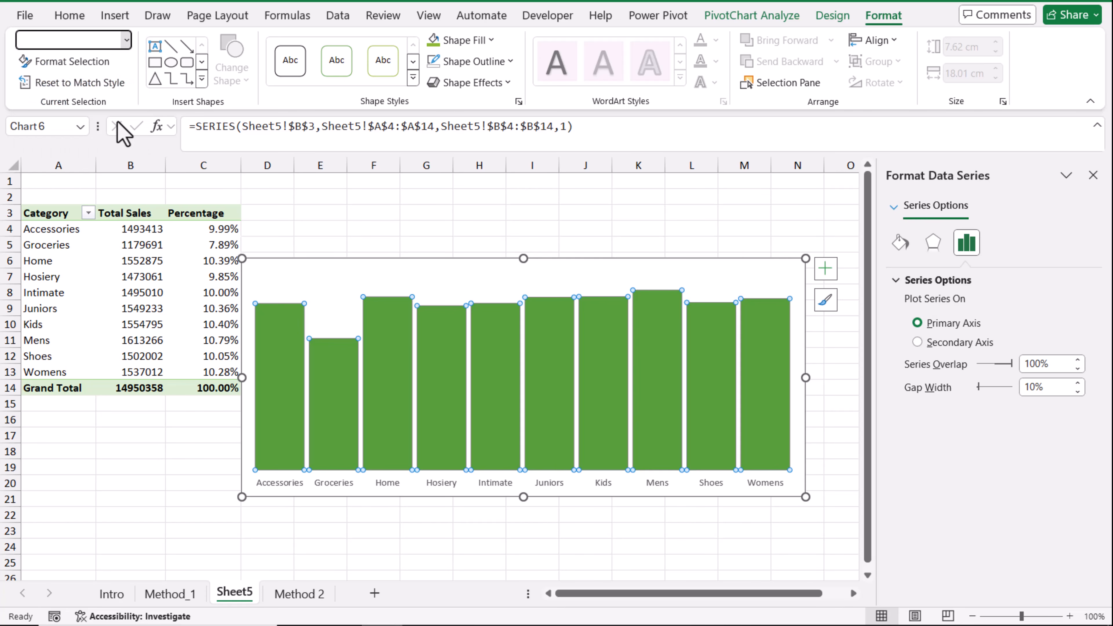
click(824, 271)
click(862, 339)
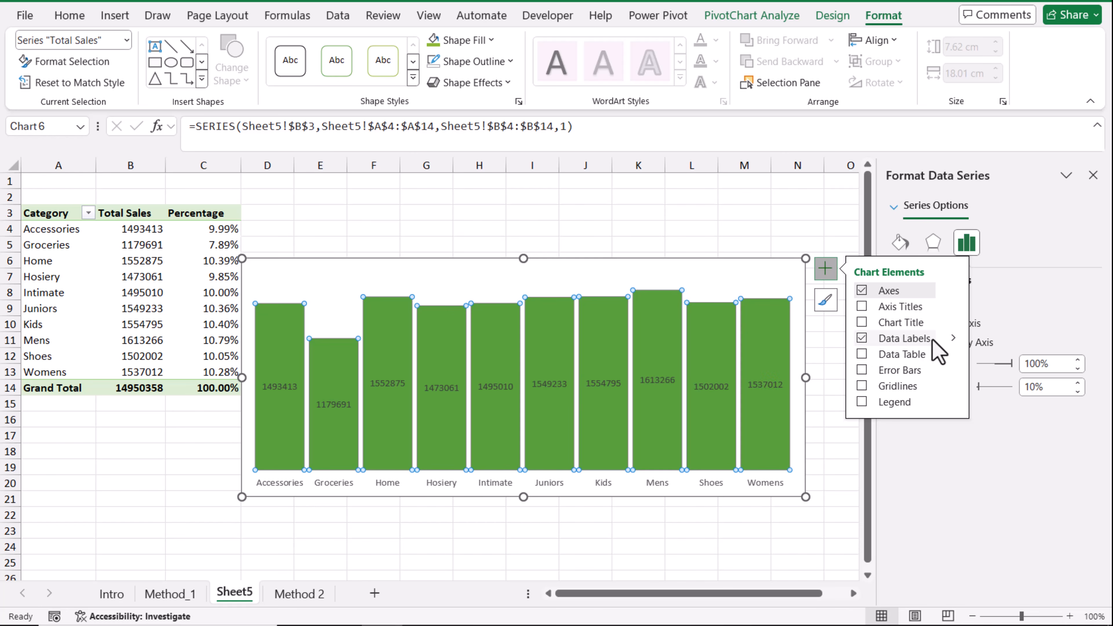
click(953, 338)
click(1007, 426)
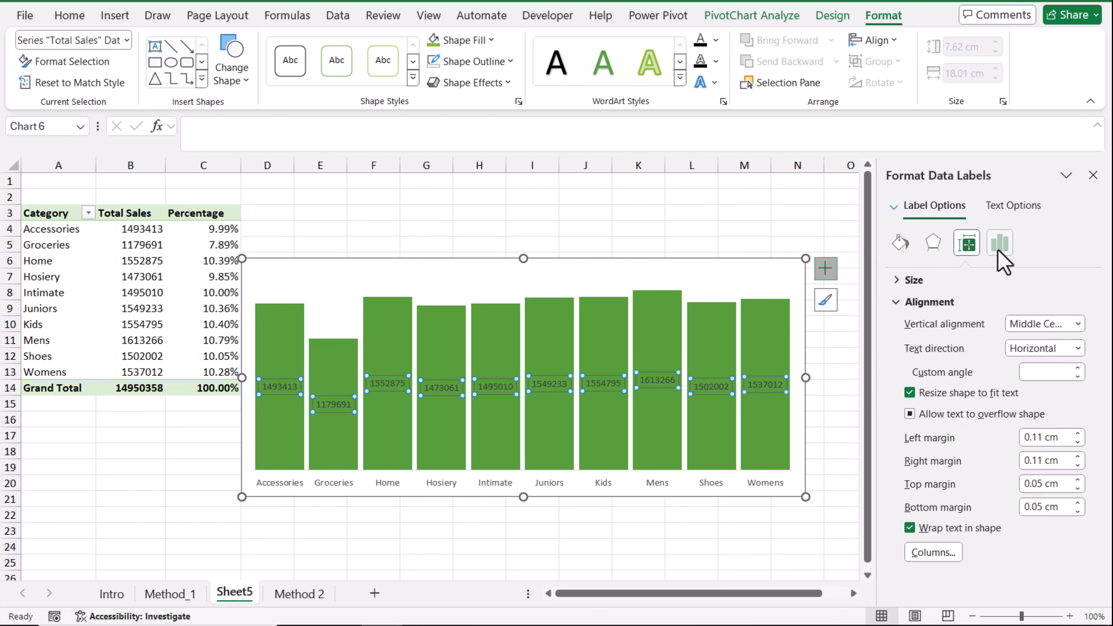
click(1000, 242)
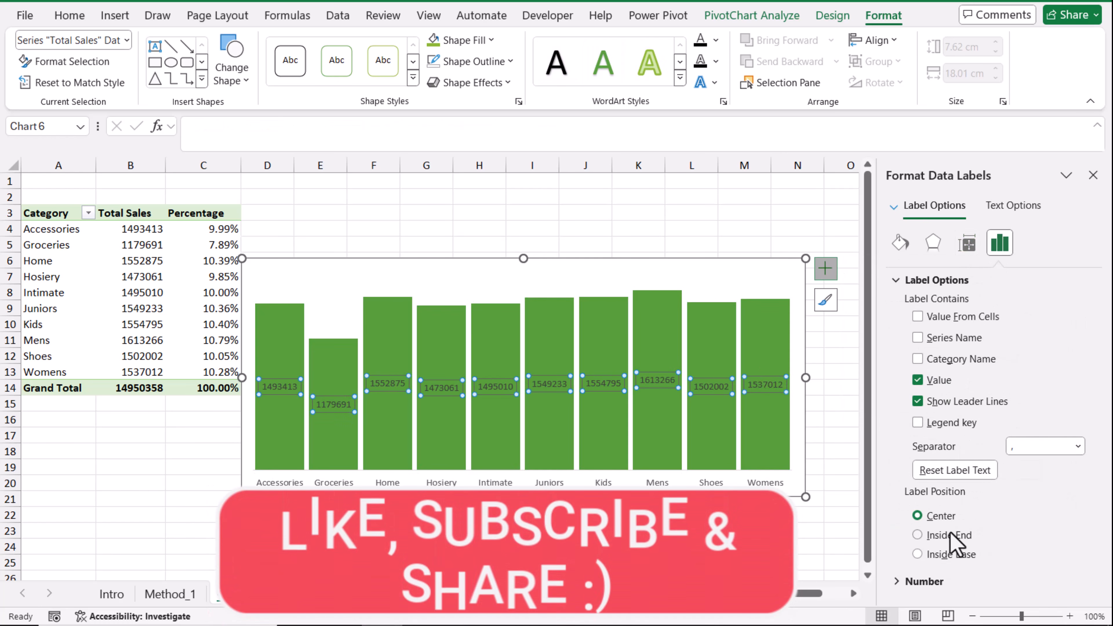
click(957, 539)
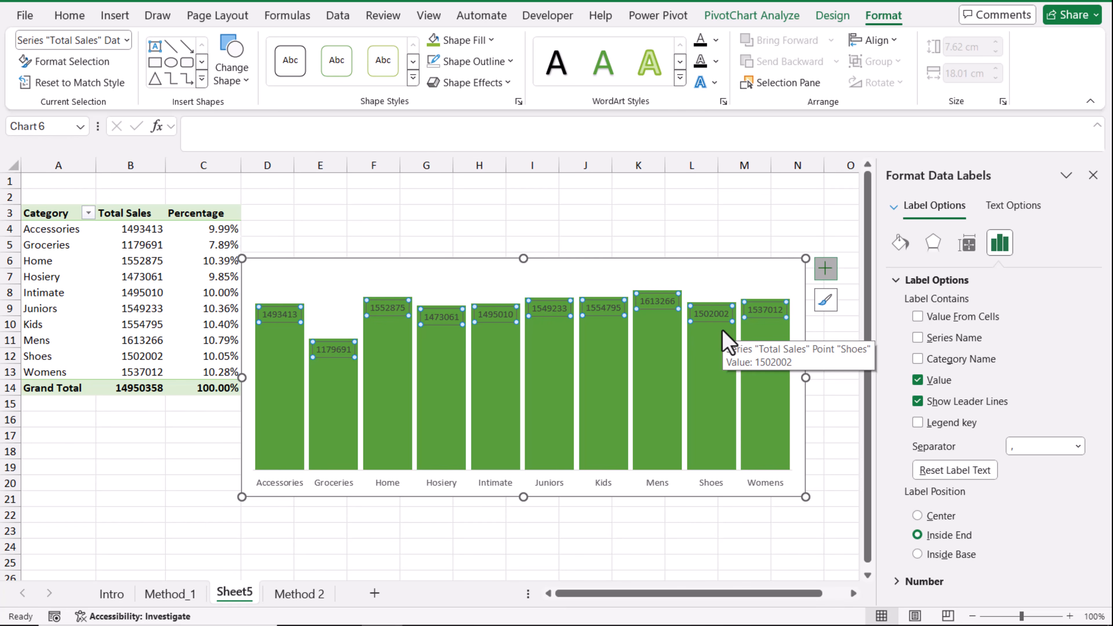
Apply the custom number format 0.0,,"M" to the Total Sales data labels.
click(899, 582)
drag(967, 556, 894, 555)
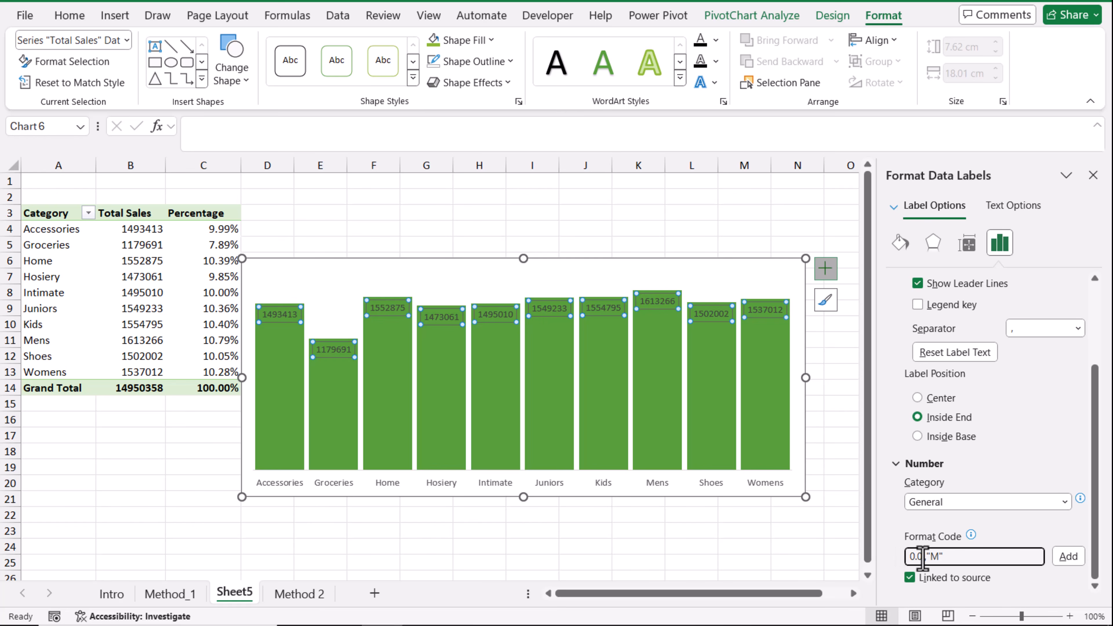
click(1068, 556)
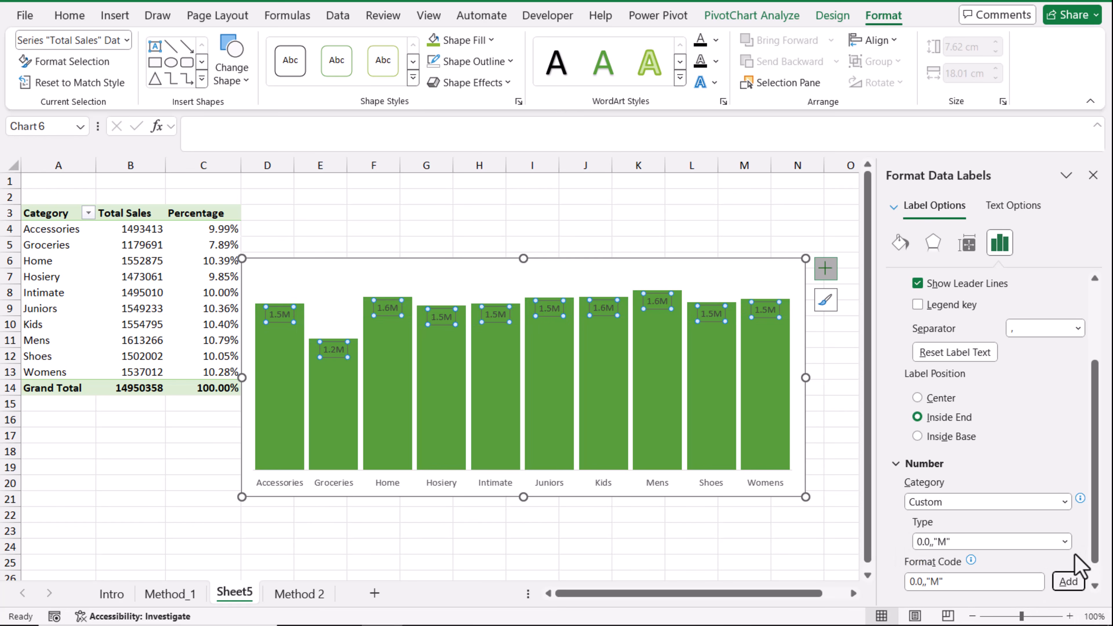
Format the Total Sales data labels as bold white text at size 14.
click(70, 15)
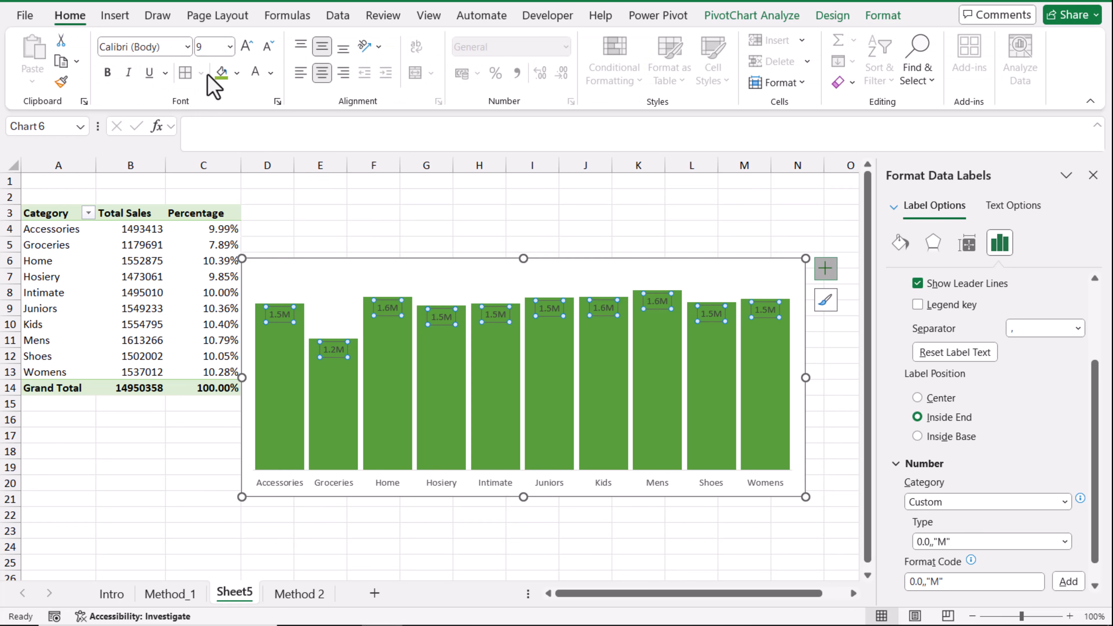
click(246, 47)
click(246, 48)
click(247, 48)
click(246, 48)
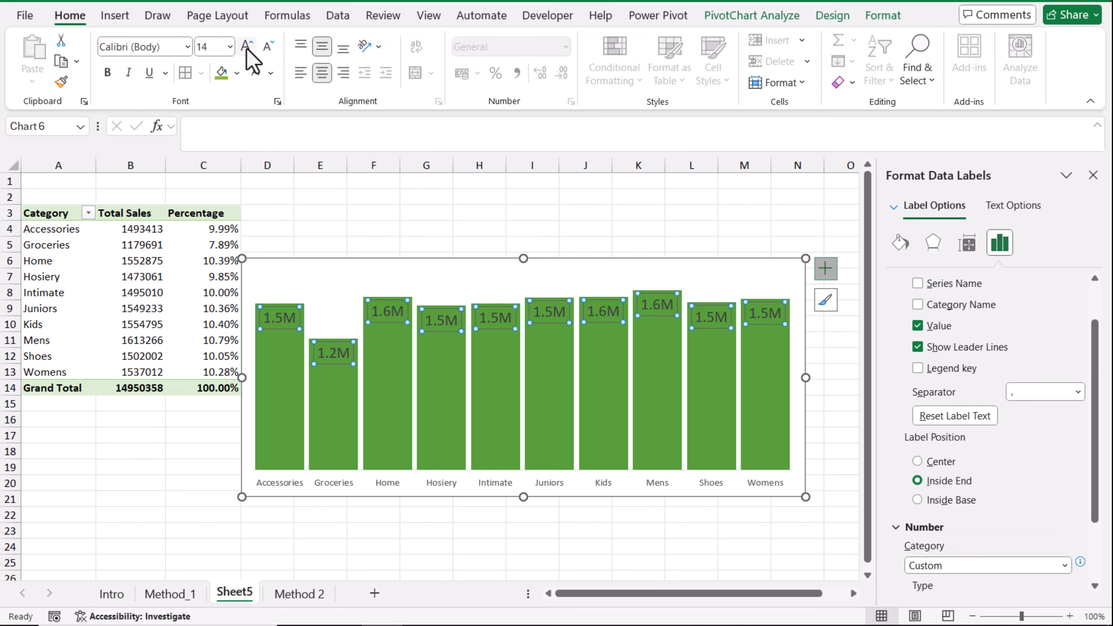
click(256, 71)
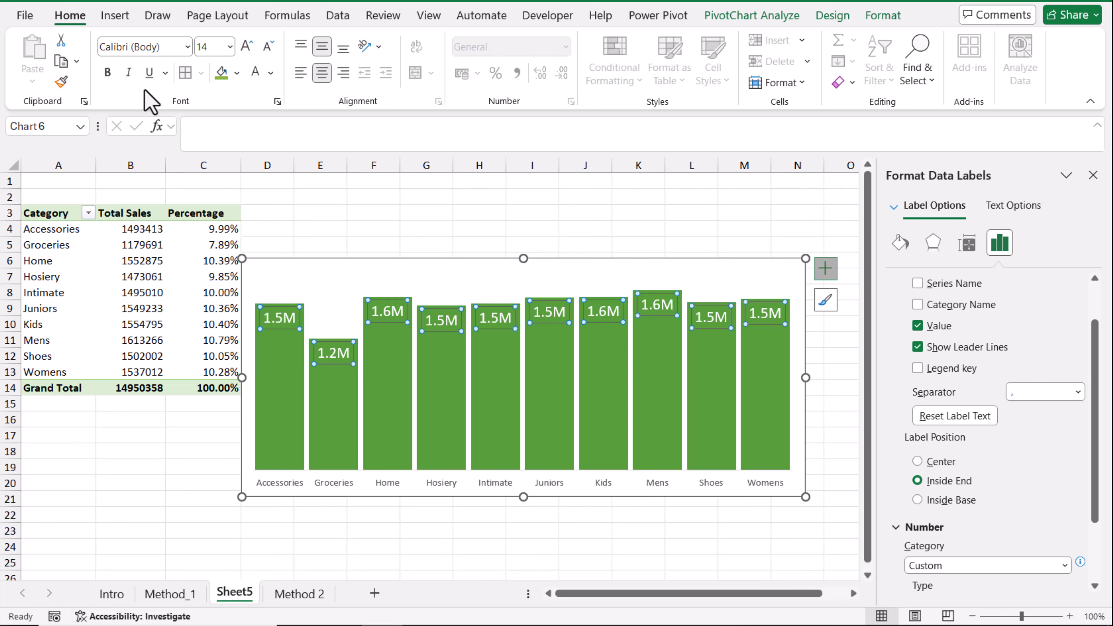
click(112, 73)
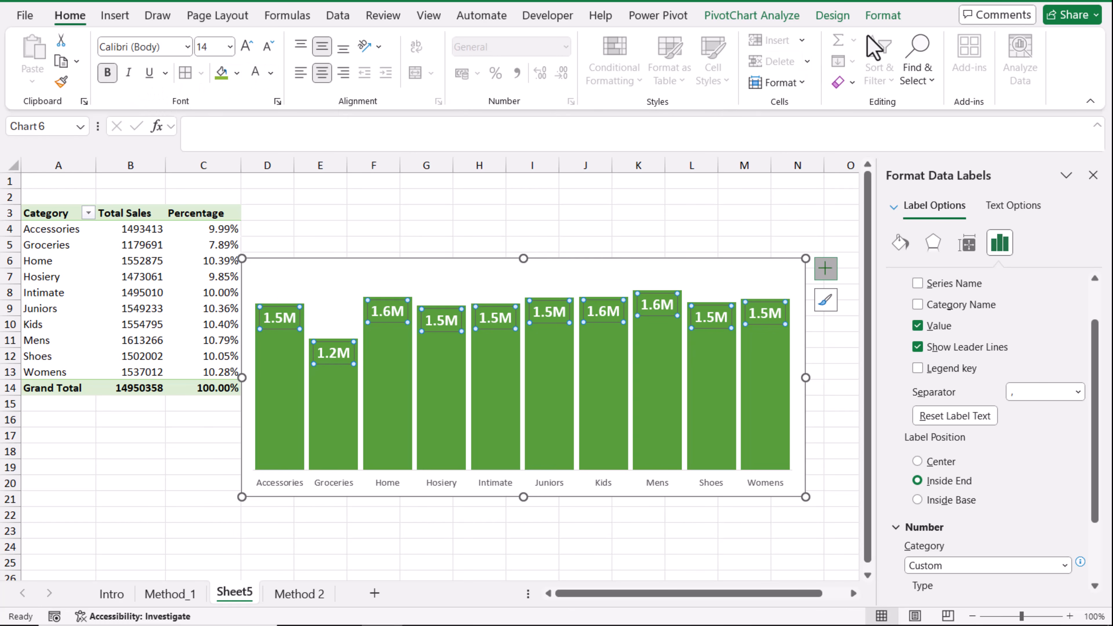
Add data labels to the PivotChart's Percentage series.
click(883, 19)
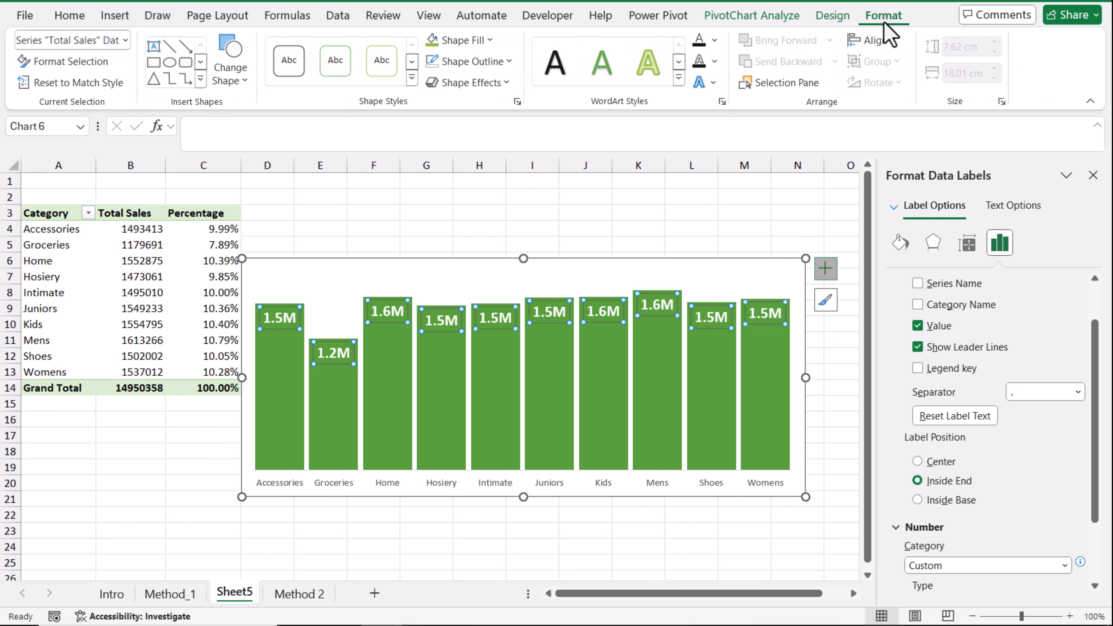
click(127, 41)
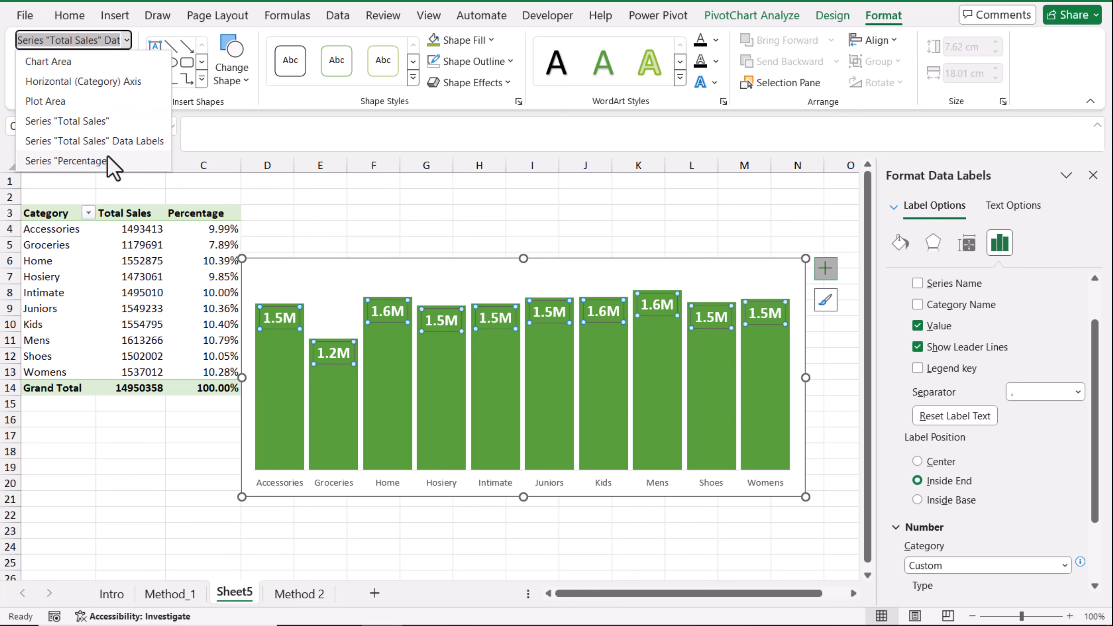
click(66, 161)
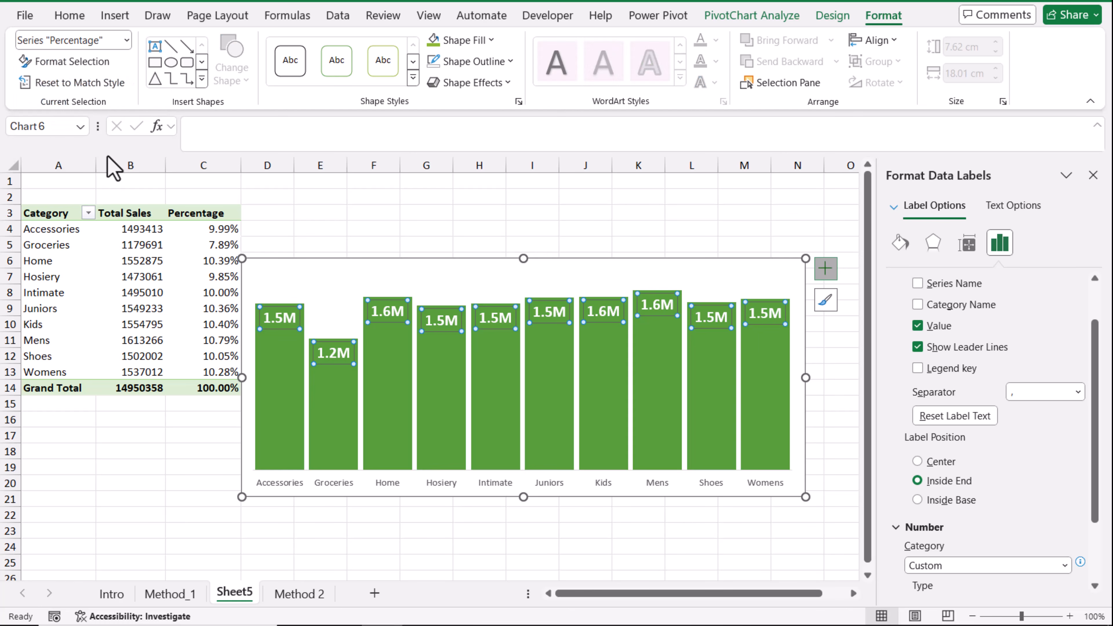
click(824, 269)
click(861, 338)
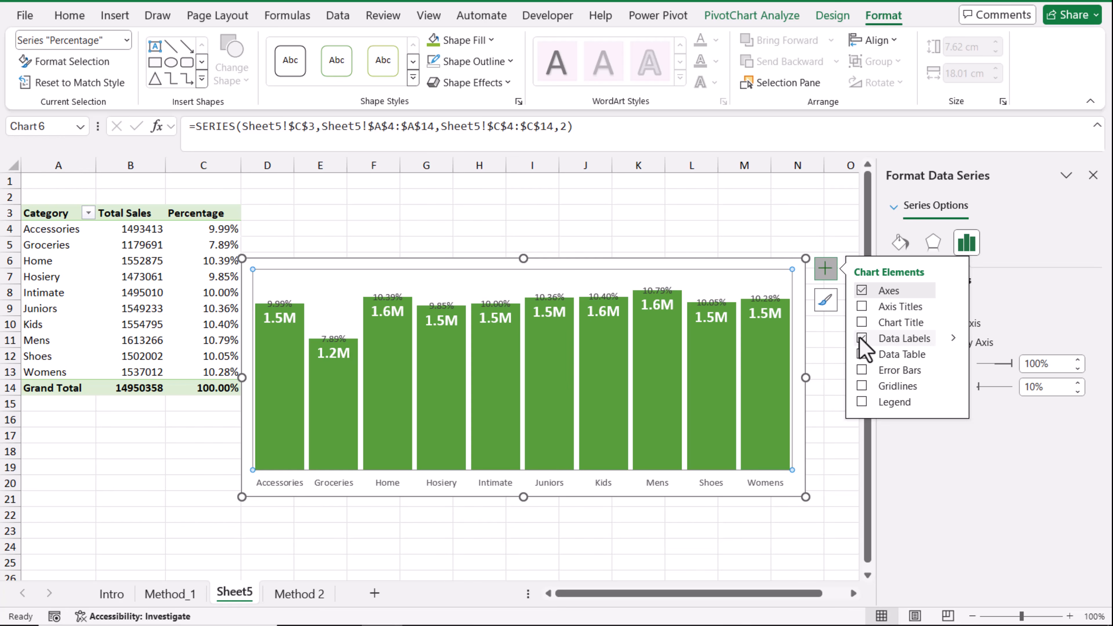
Position the Percentage data labels at Inside Base and make them bold at size 14.
click(953, 338)
click(1002, 424)
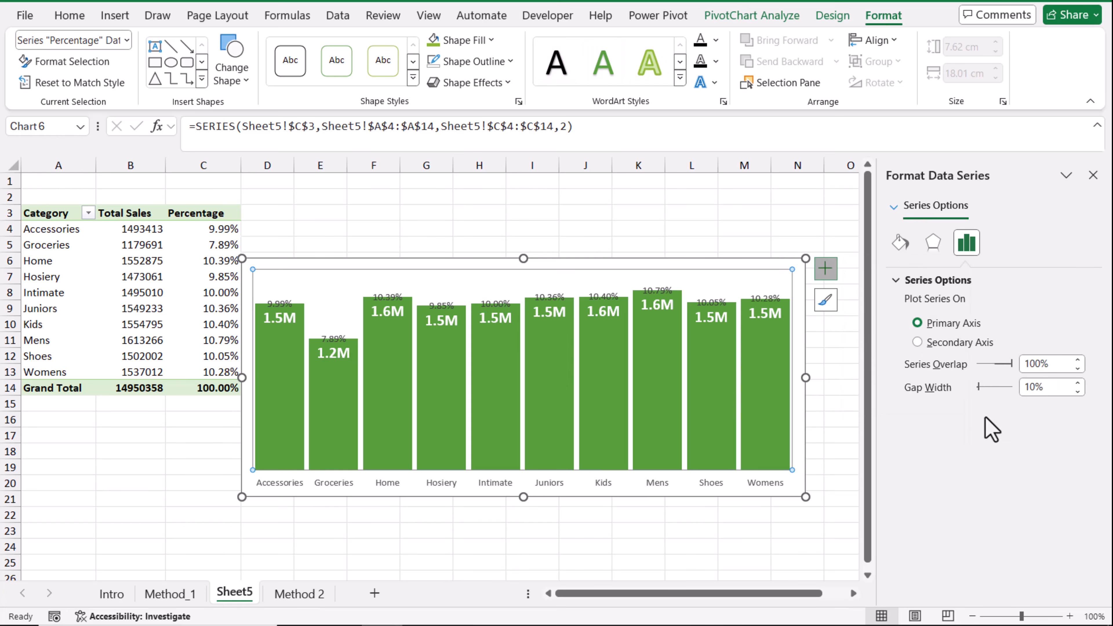
click(999, 252)
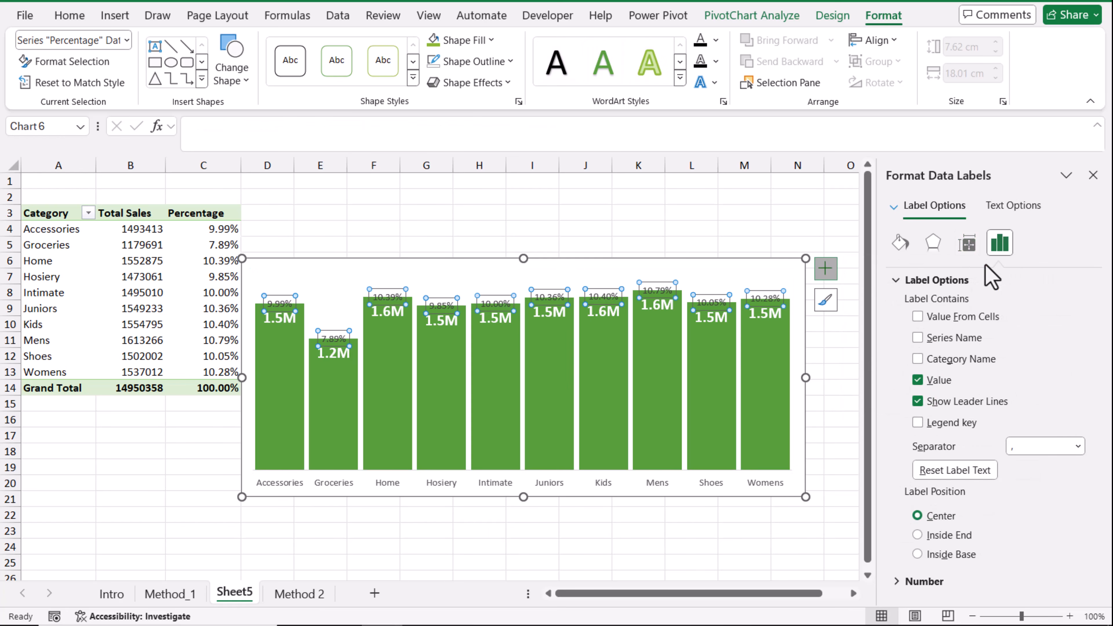
click(952, 555)
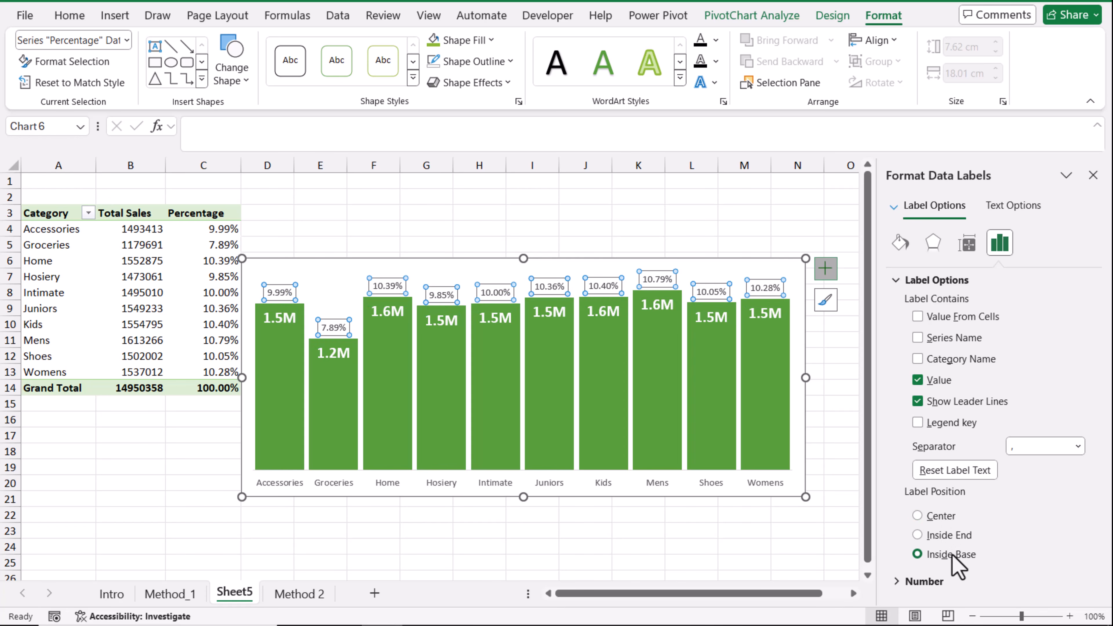
click(73, 20)
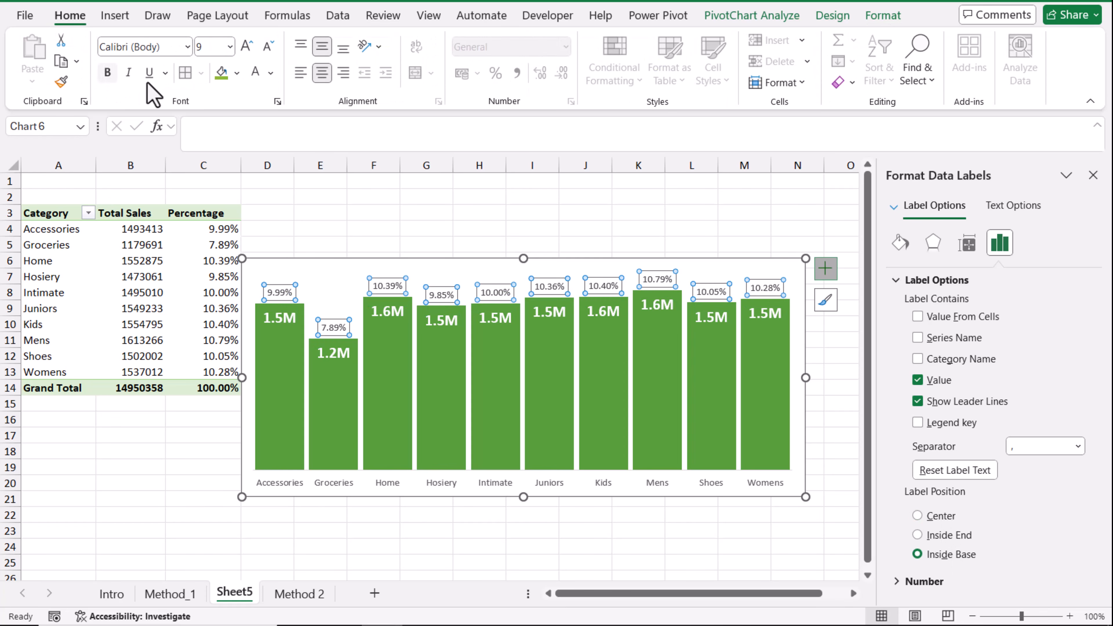
click(246, 45)
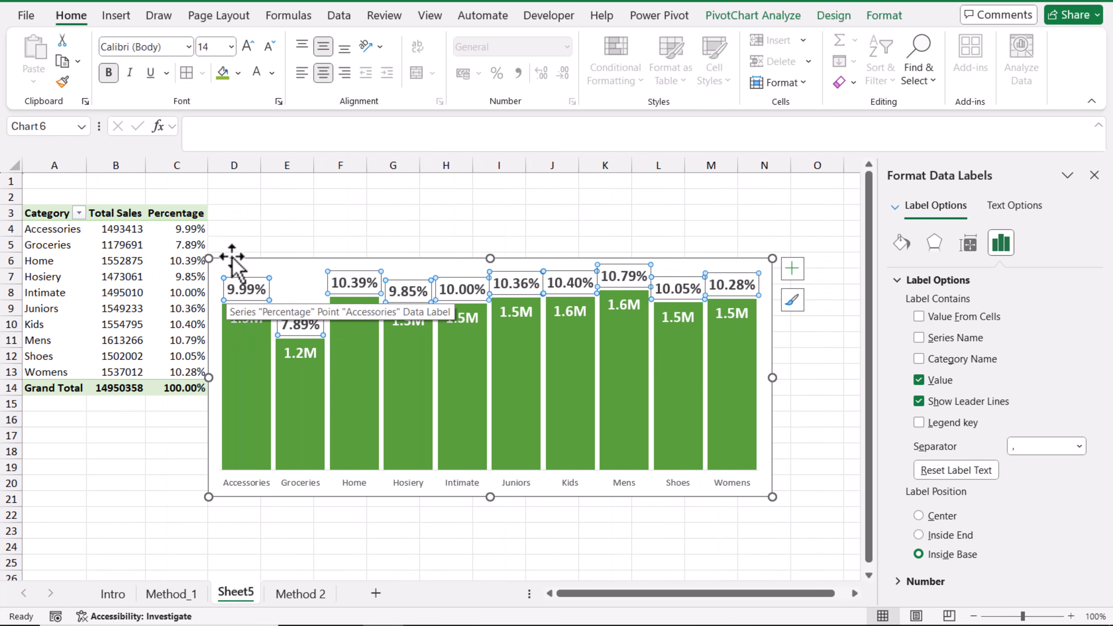
Insert a Year slicer for the PivotTable and place it over columns A to C, beside the PivotChart.
click(121, 262)
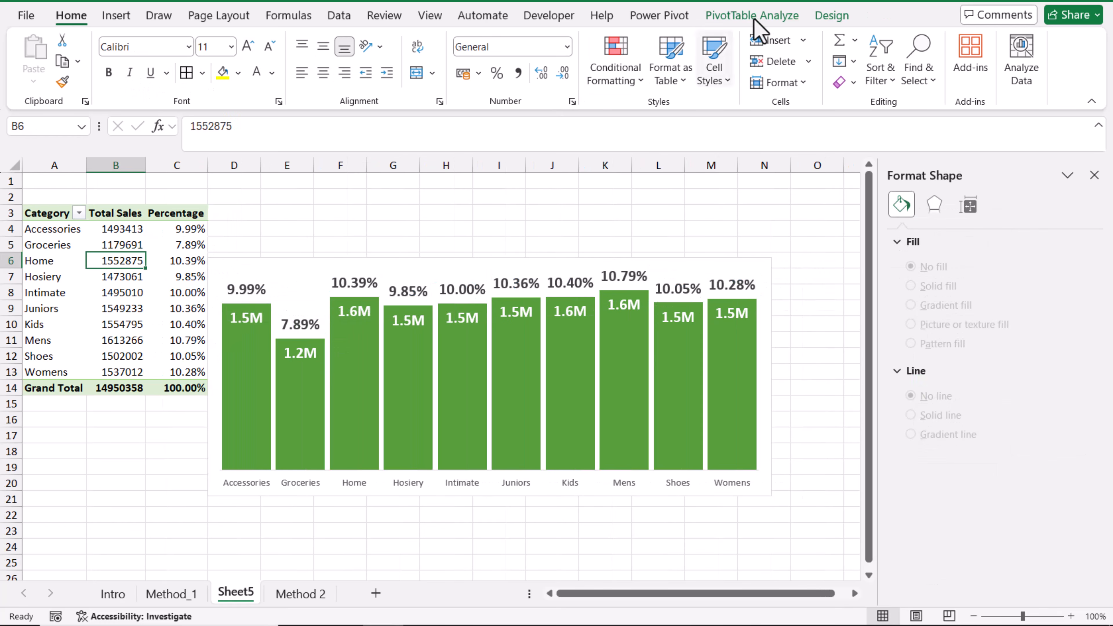
click(752, 15)
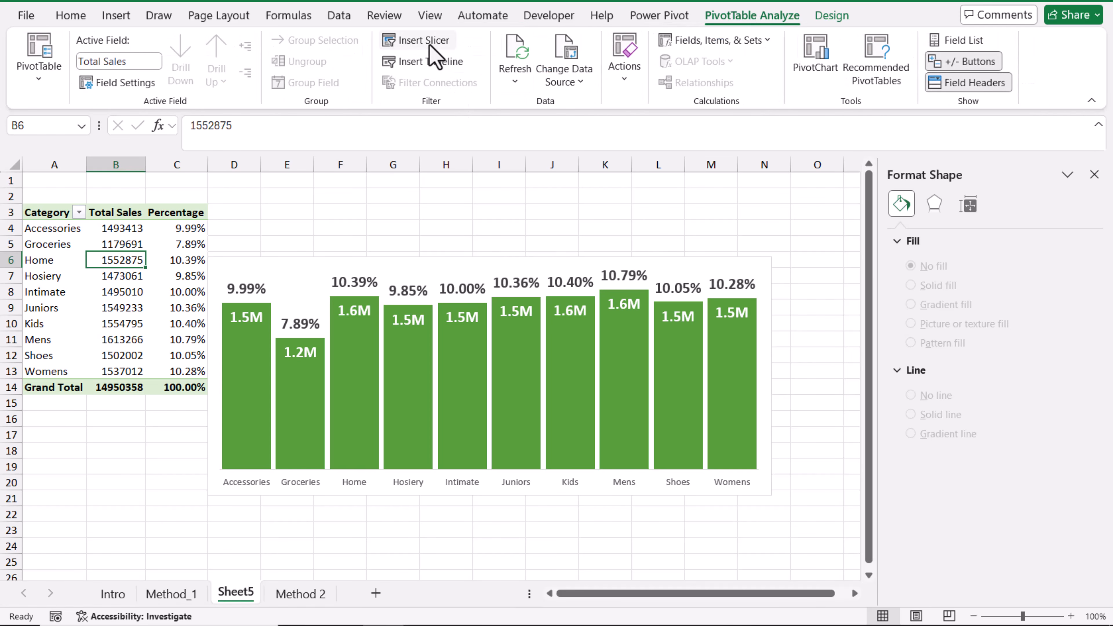
click(421, 40)
click(679, 44)
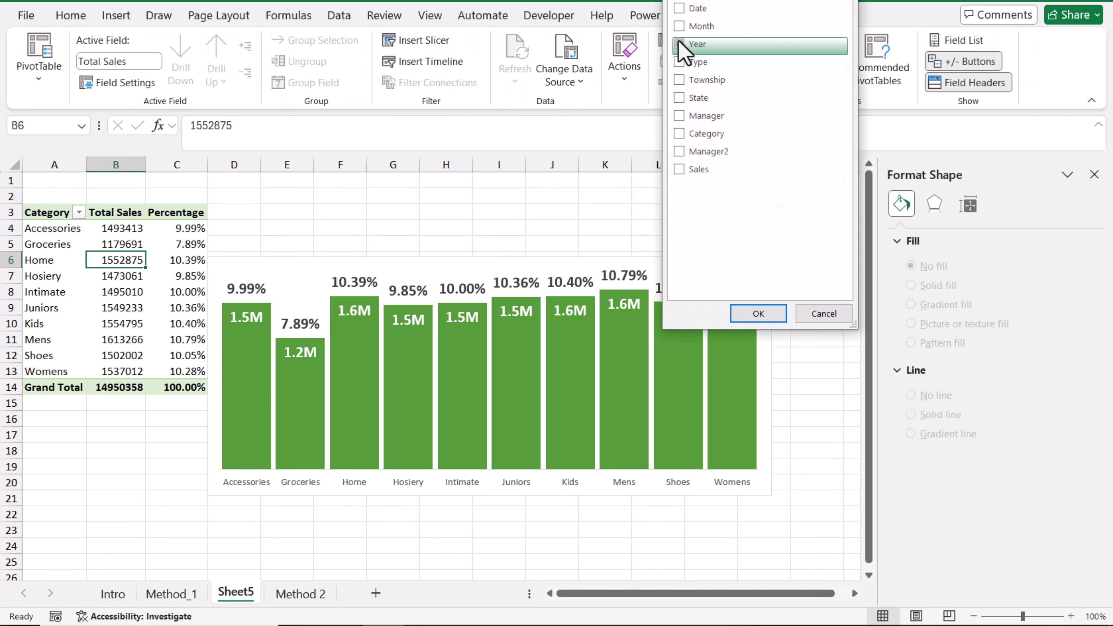
click(777, 312)
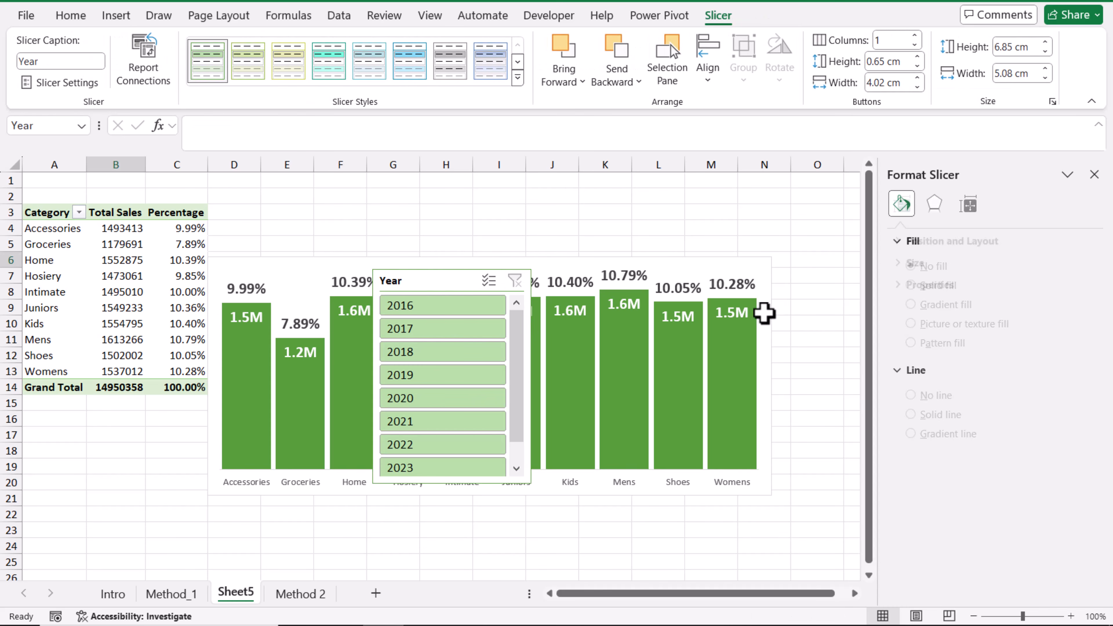
drag(442, 279, 87, 233)
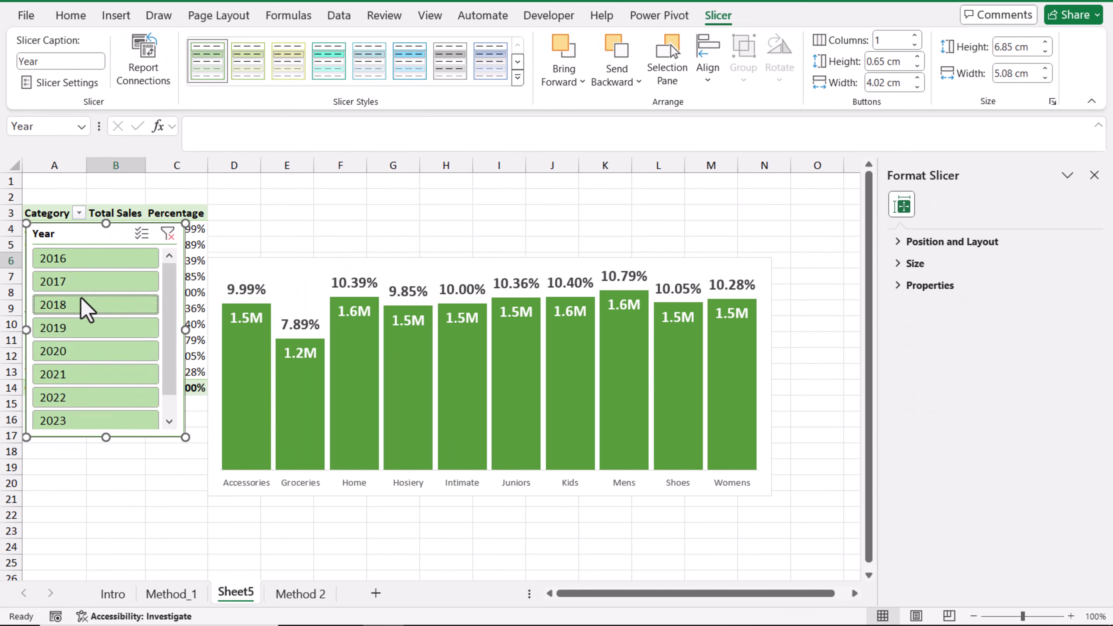
Filter the PivotTable and its chart with the Year slicer by 2018, 2019 and 2020 in turn.
click(82, 308)
click(84, 329)
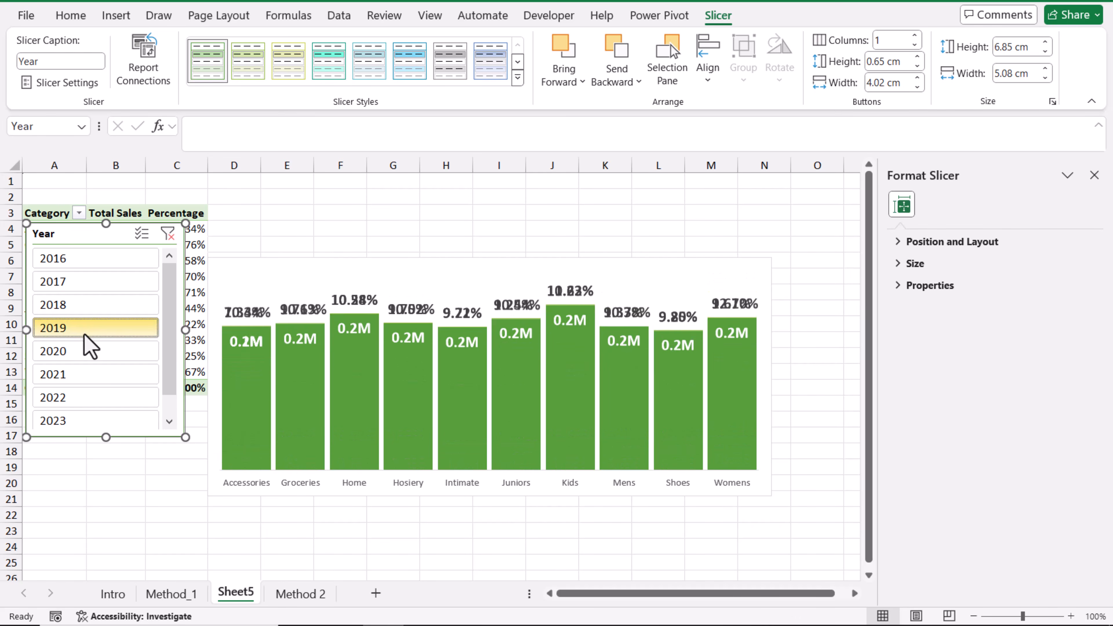
click(87, 353)
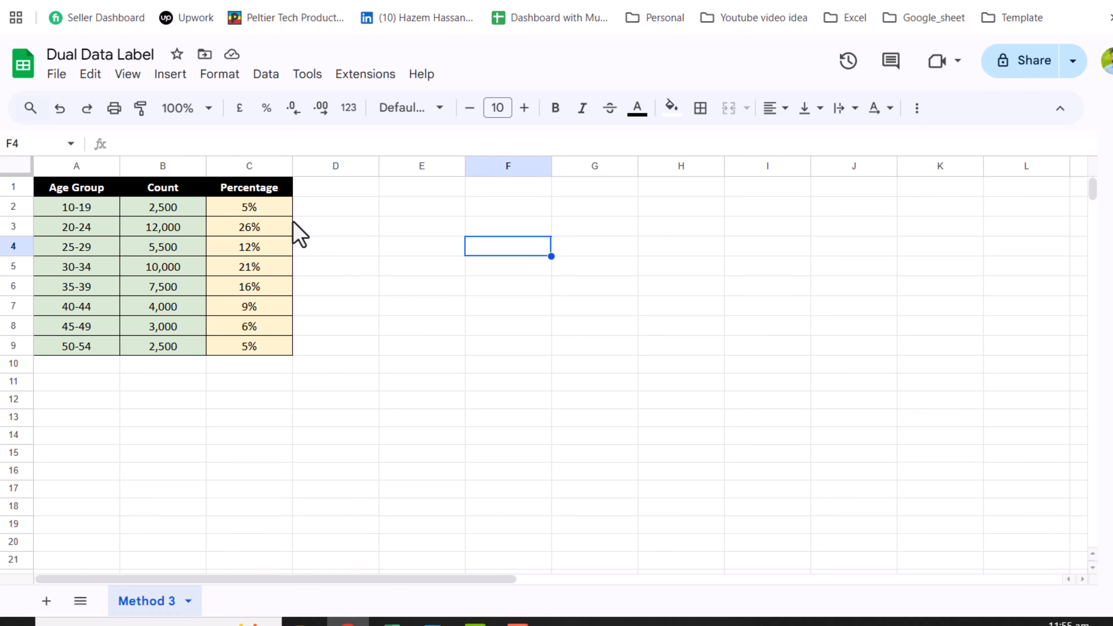
In the Google Sheets file Dual Data Label, insert a chart from the age group table in A1:C9.
click(281, 208)
click(277, 228)
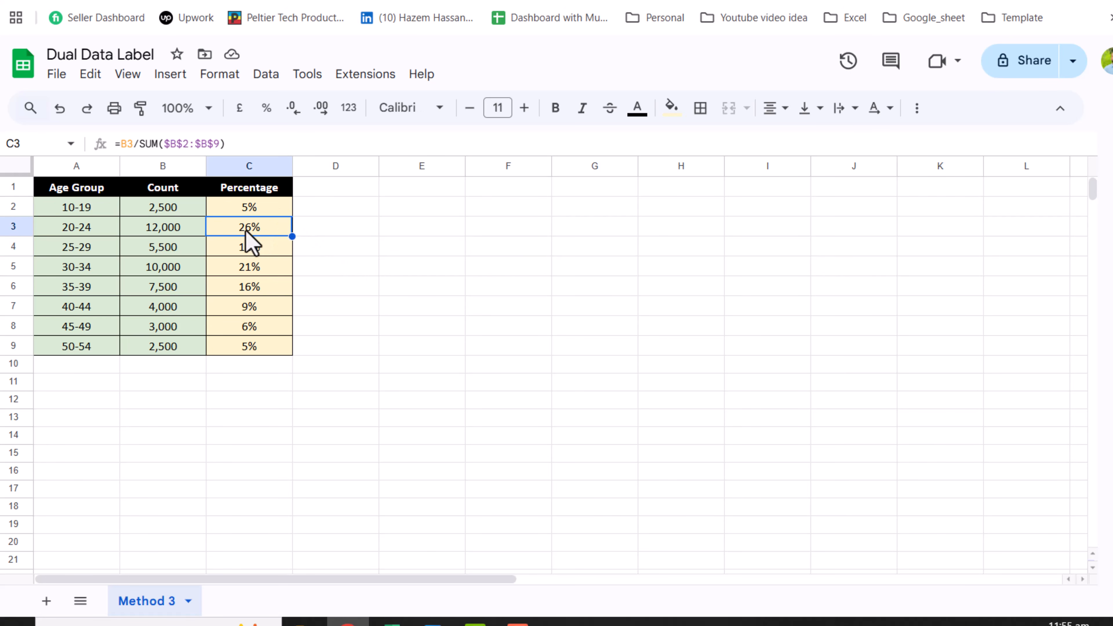
drag(70, 193, 247, 349)
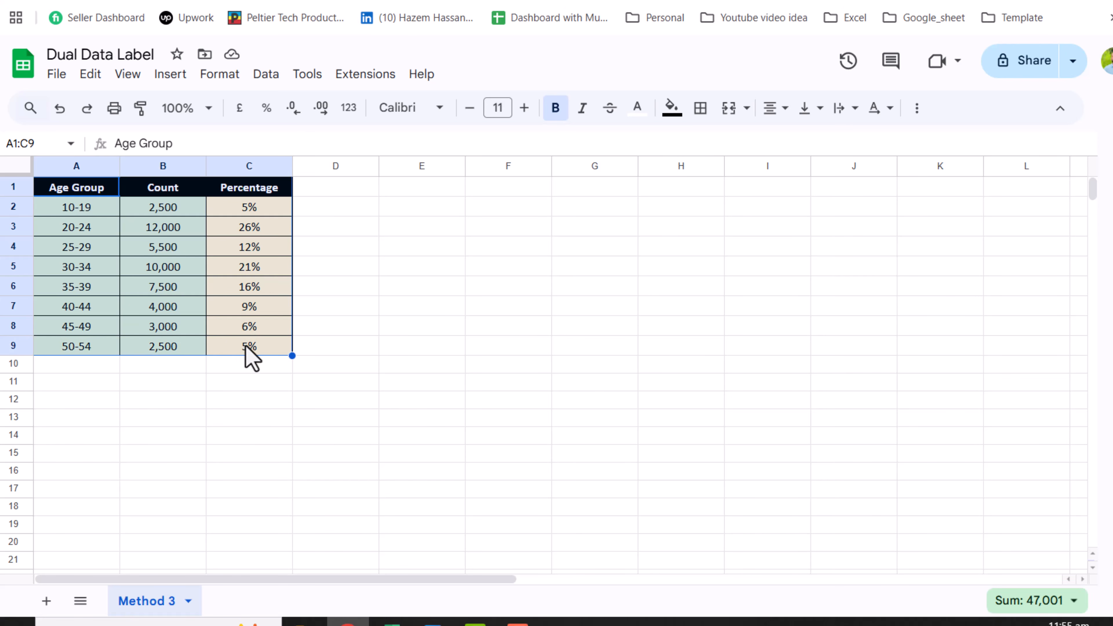
click(171, 78)
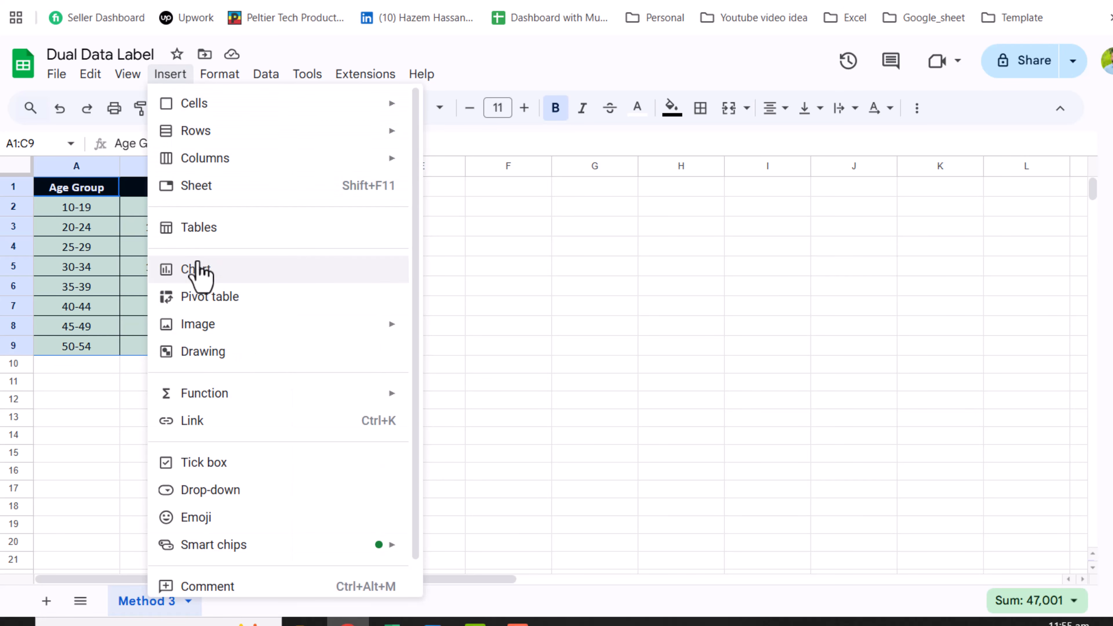
click(197, 270)
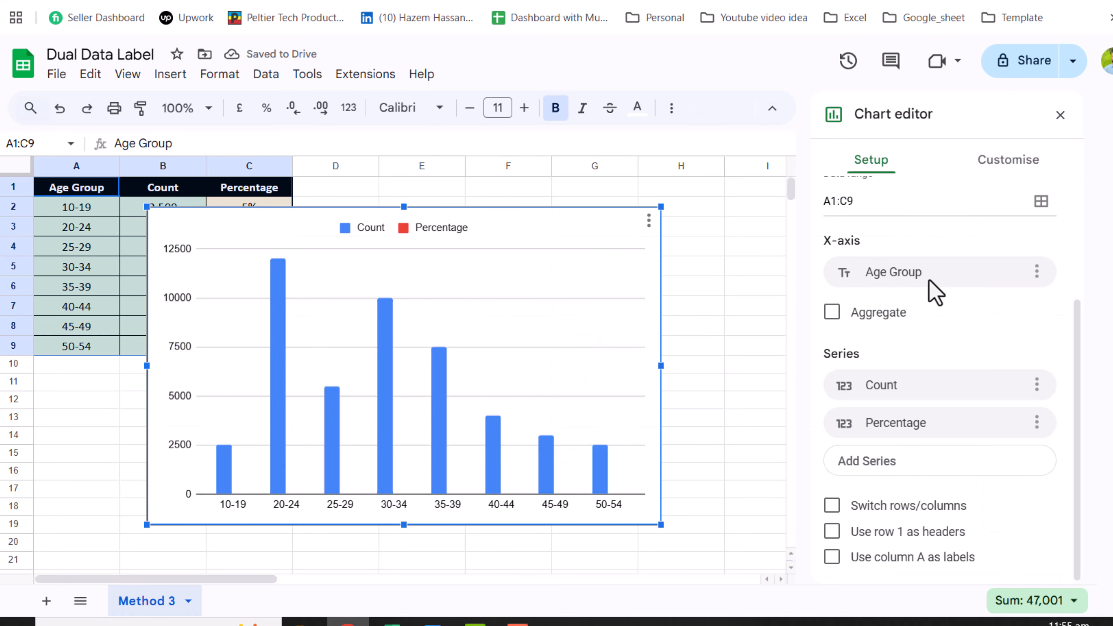
Change the age group chart's type to Stacked column chart.
scroll(934, 292, up, 3)
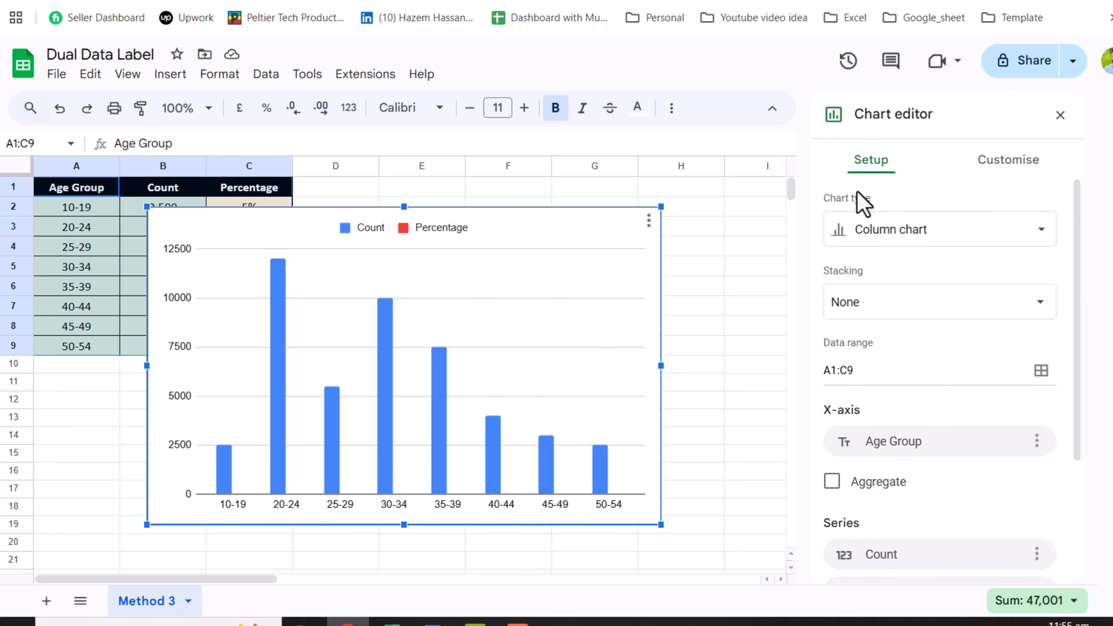
click(870, 237)
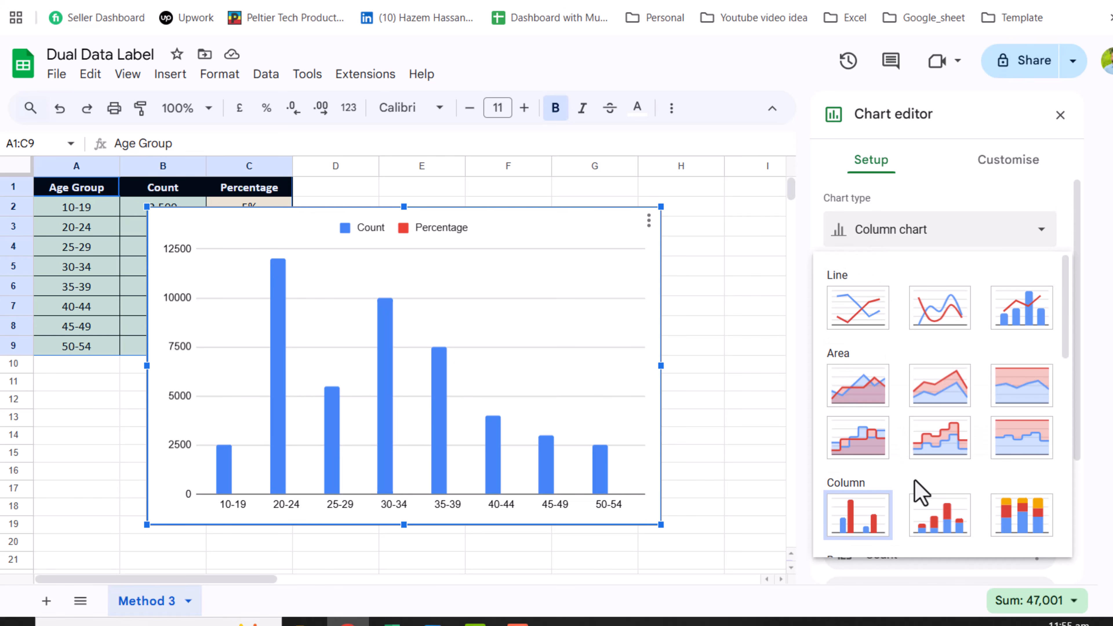
click(929, 517)
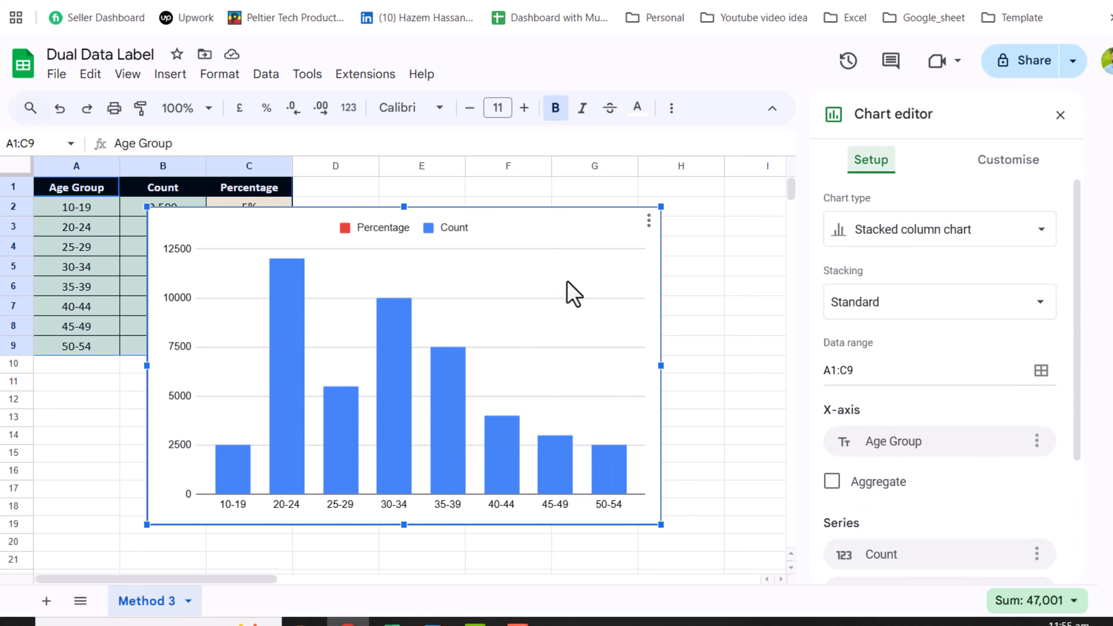
Turn on data labels for the Count series of the age group chart.
click(460, 425)
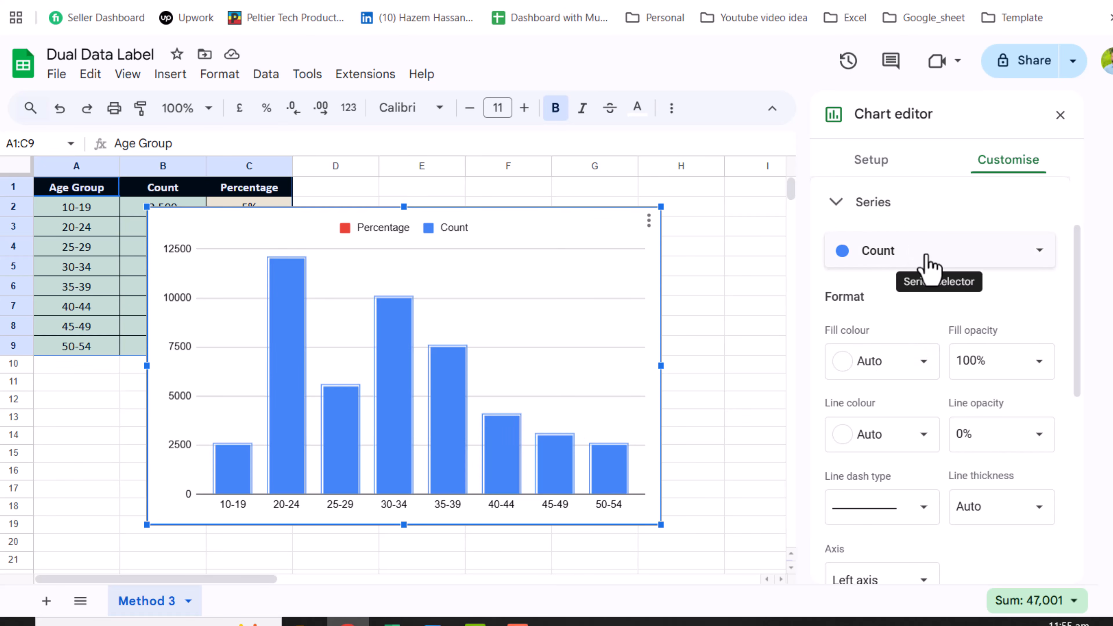
click(928, 263)
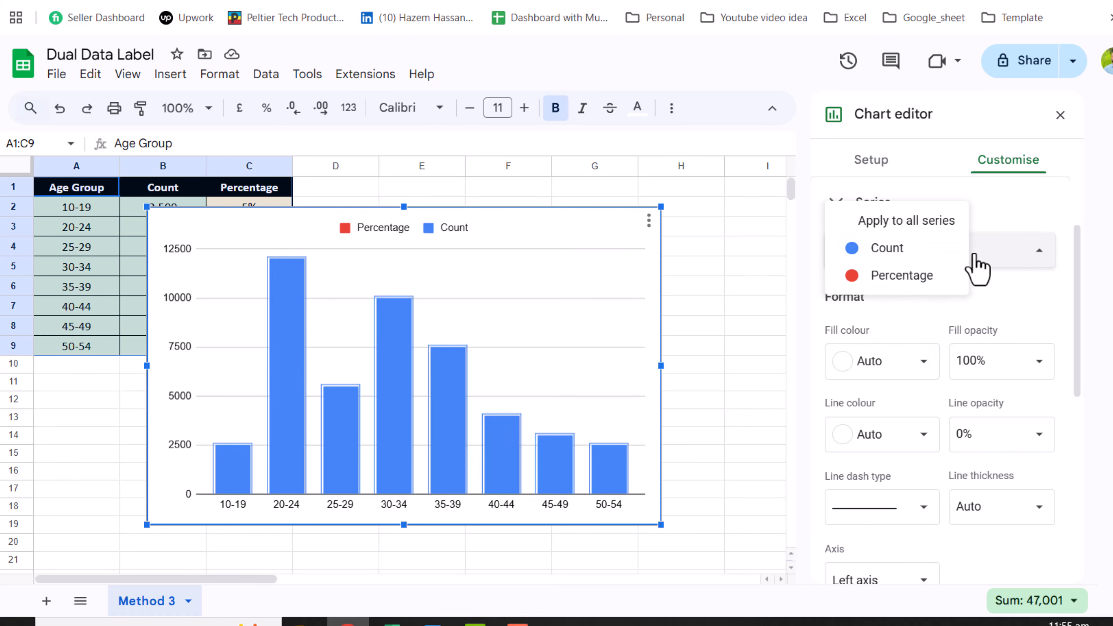
click(928, 259)
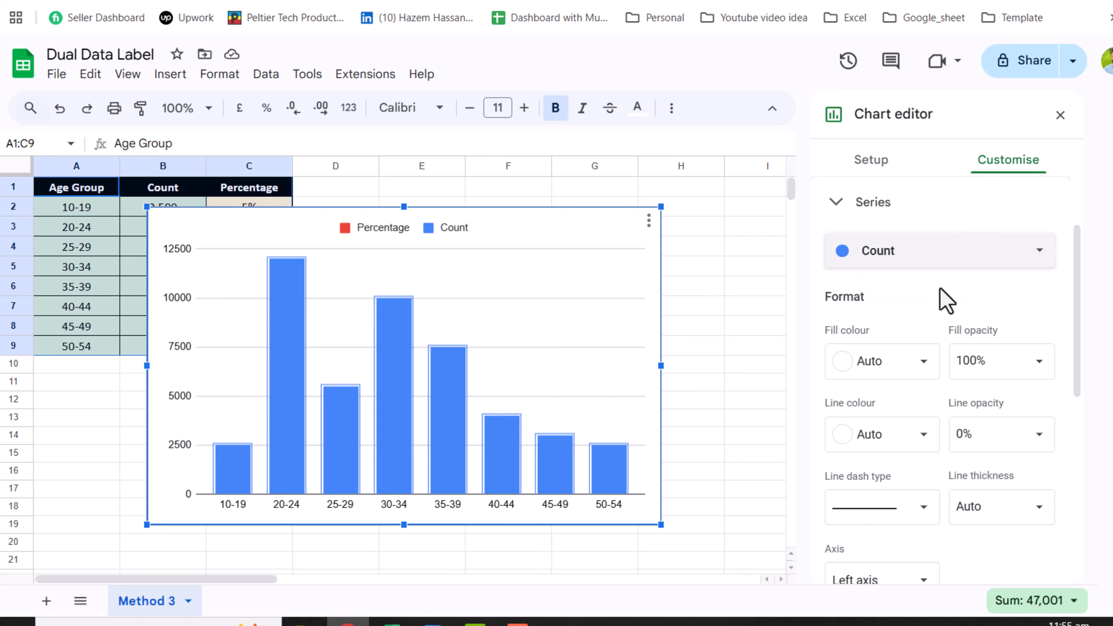
scroll(930, 324, down, 6)
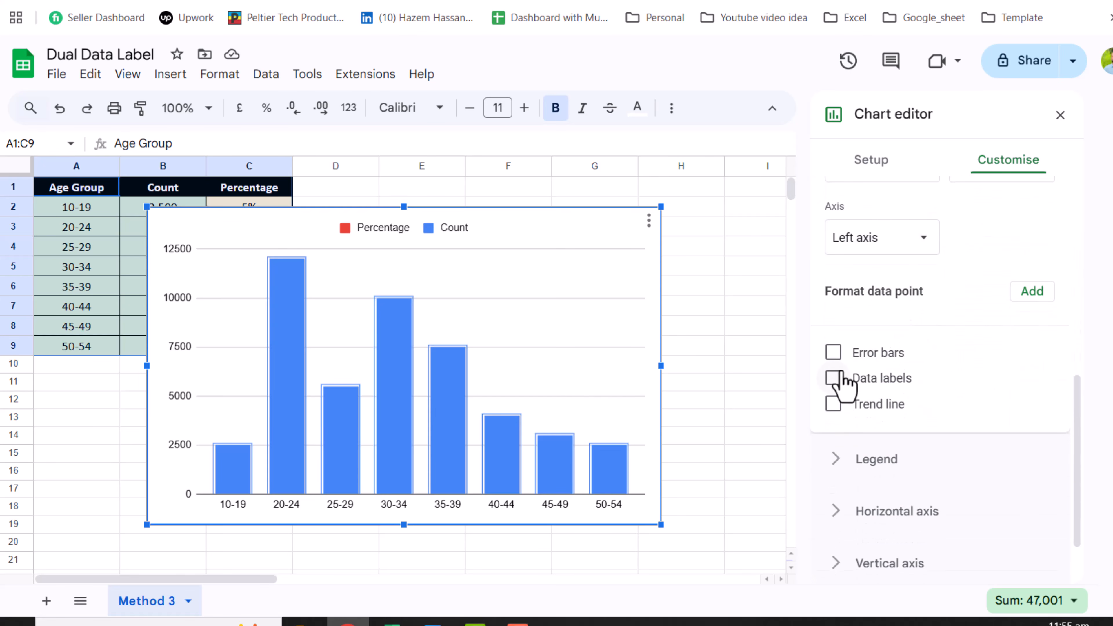
click(834, 379)
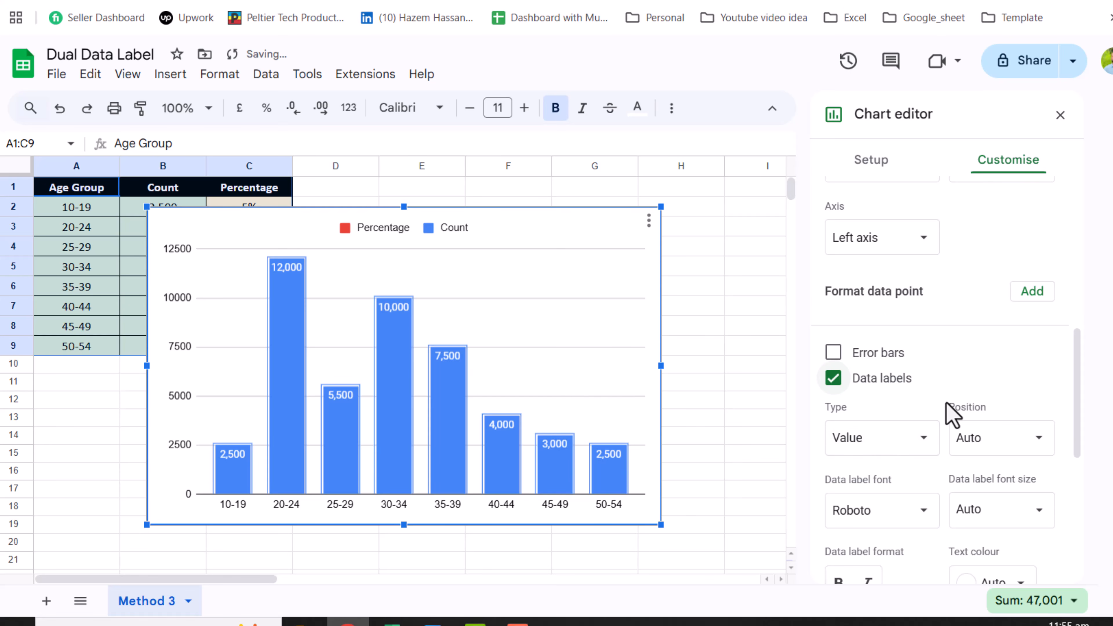
Position the Count data labels at Inside end and make them bold.
scroll(947, 410, down, 2)
click(1039, 357)
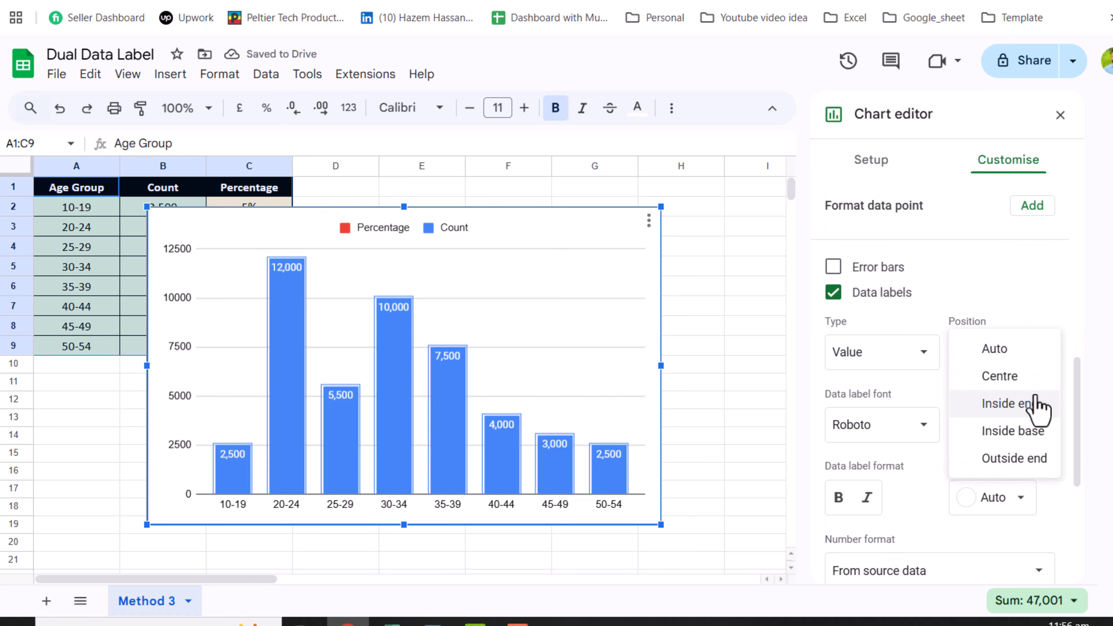
click(1038, 414)
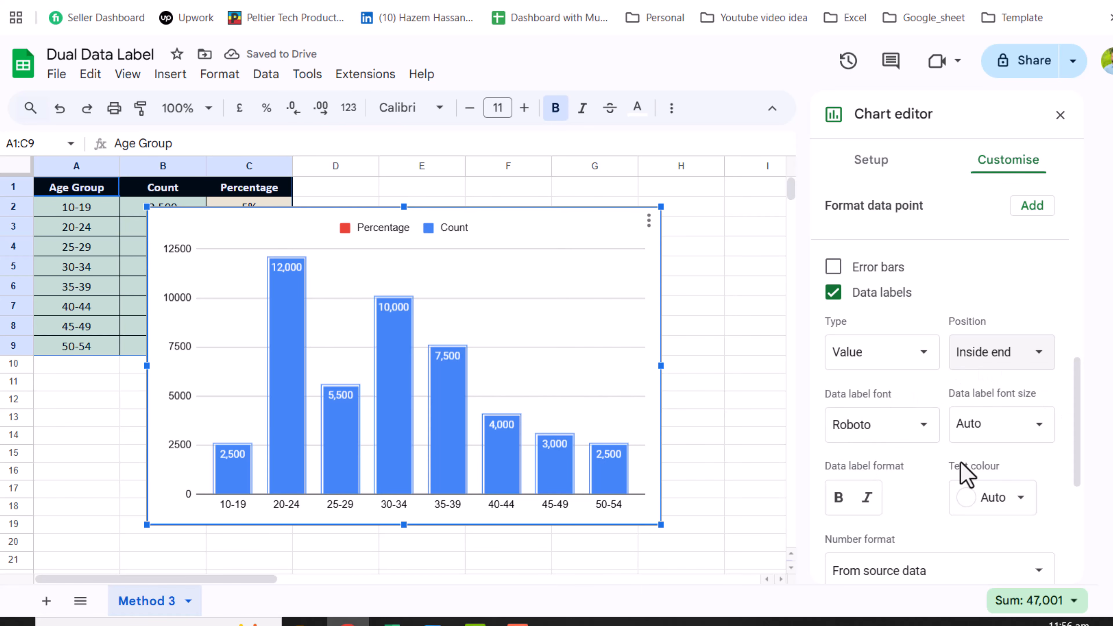
click(841, 503)
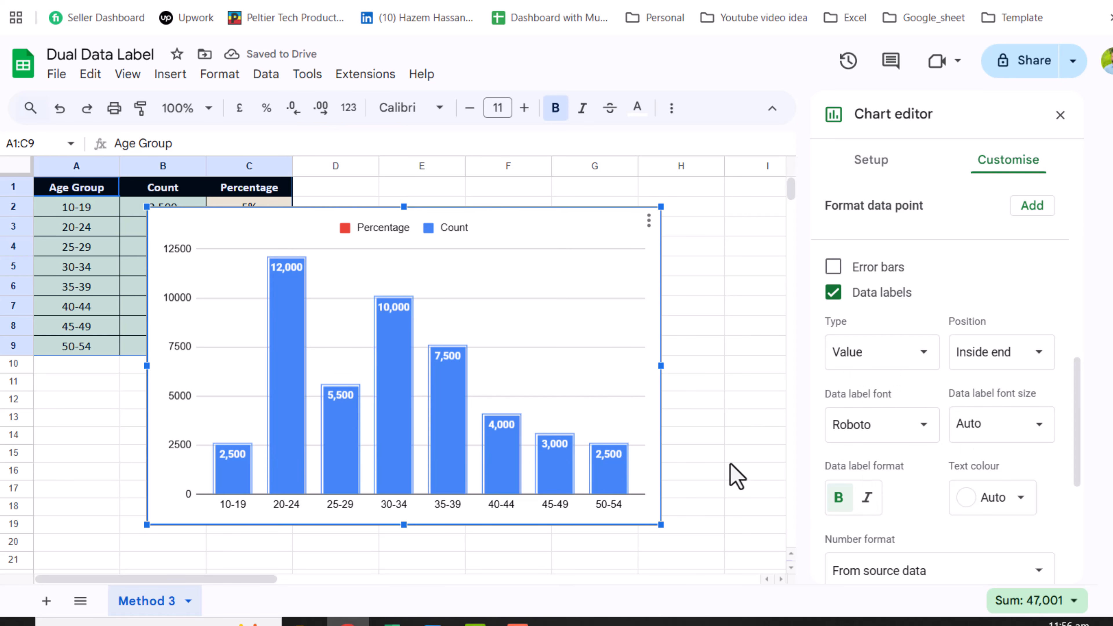
scroll(919, 505, down, 3)
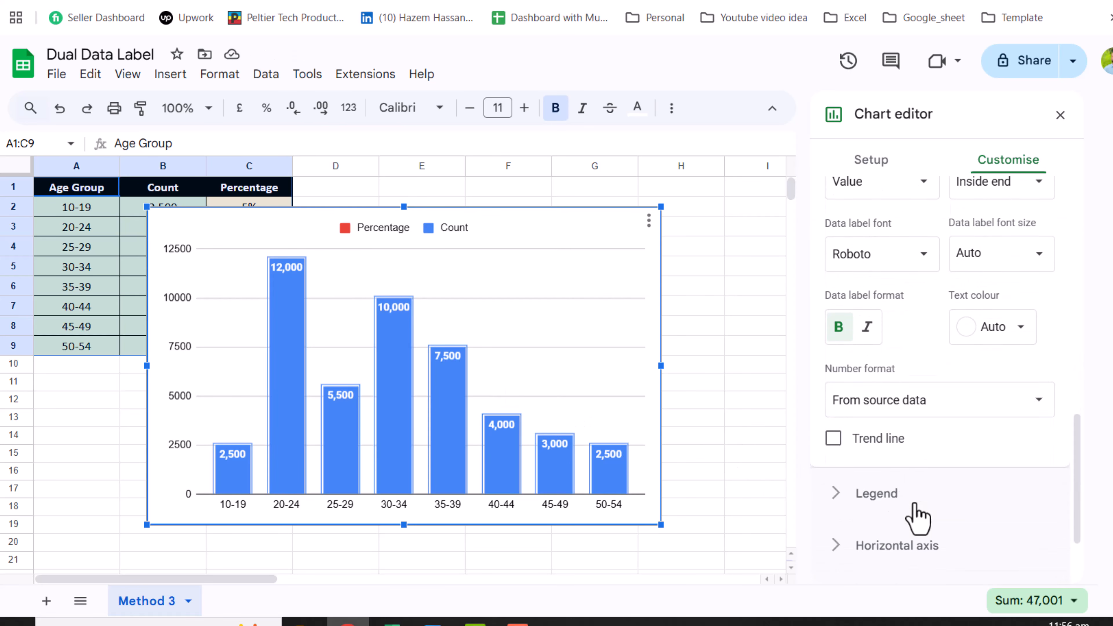
click(920, 406)
click(911, 601)
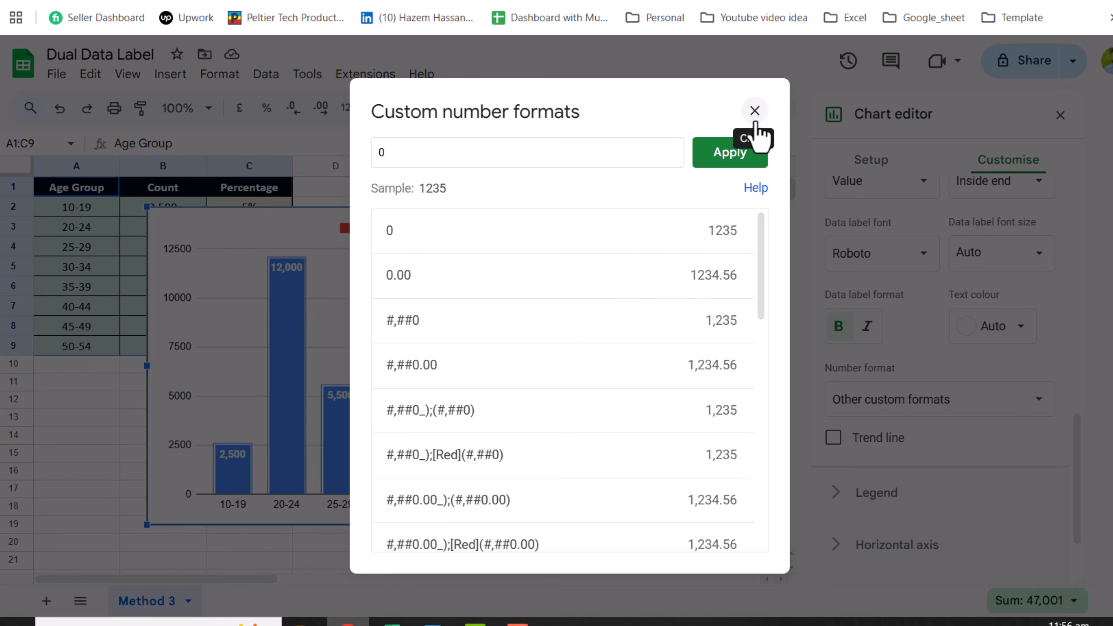
click(755, 110)
Turn on data labels for the Percentage series and set their position to Inside base.
scroll(947, 401, up, 8)
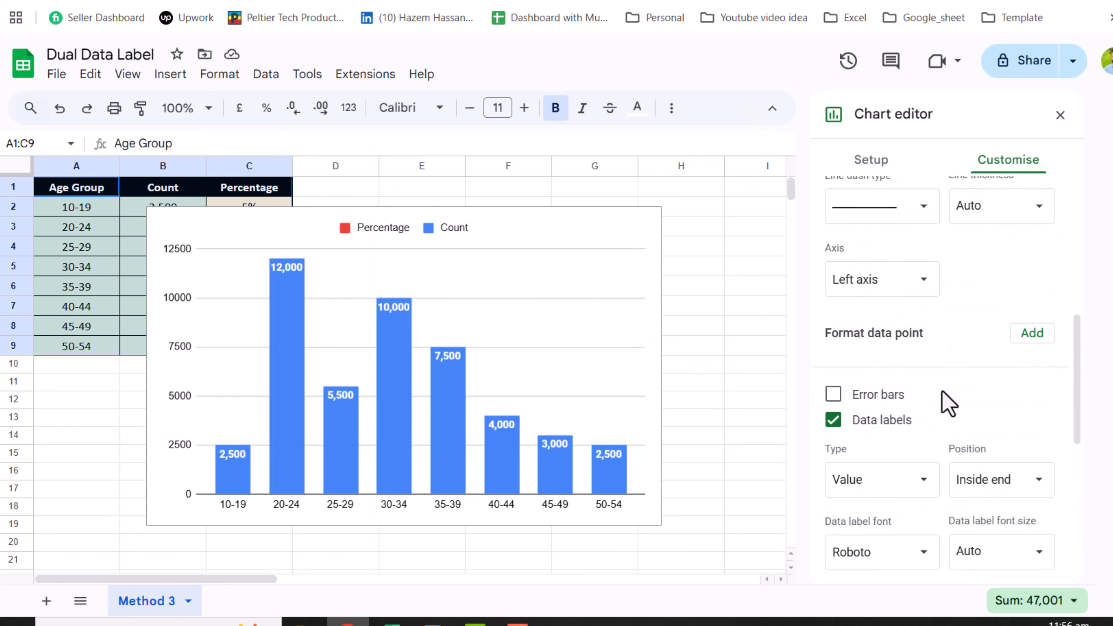
scroll(947, 404, up, 5)
click(914, 343)
click(902, 373)
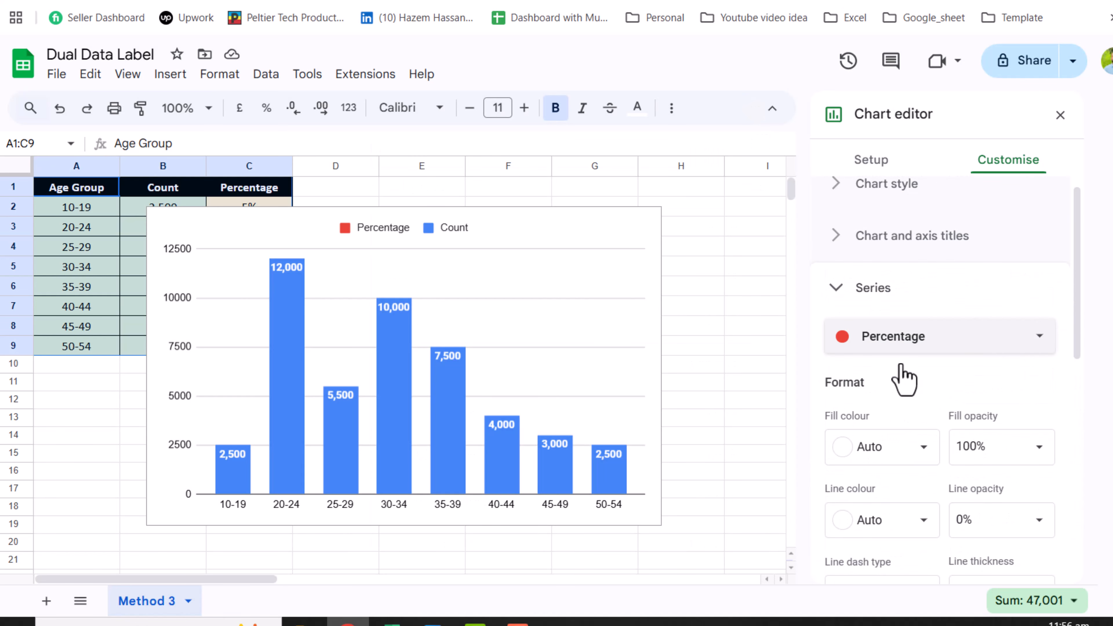
scroll(903, 378, down, 10)
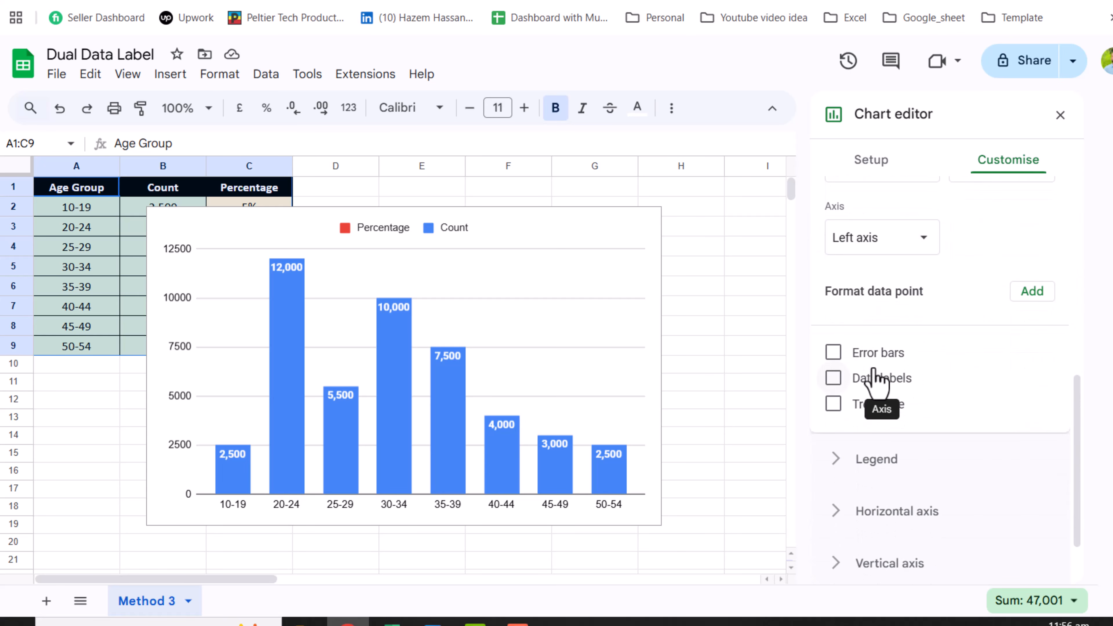
click(833, 378)
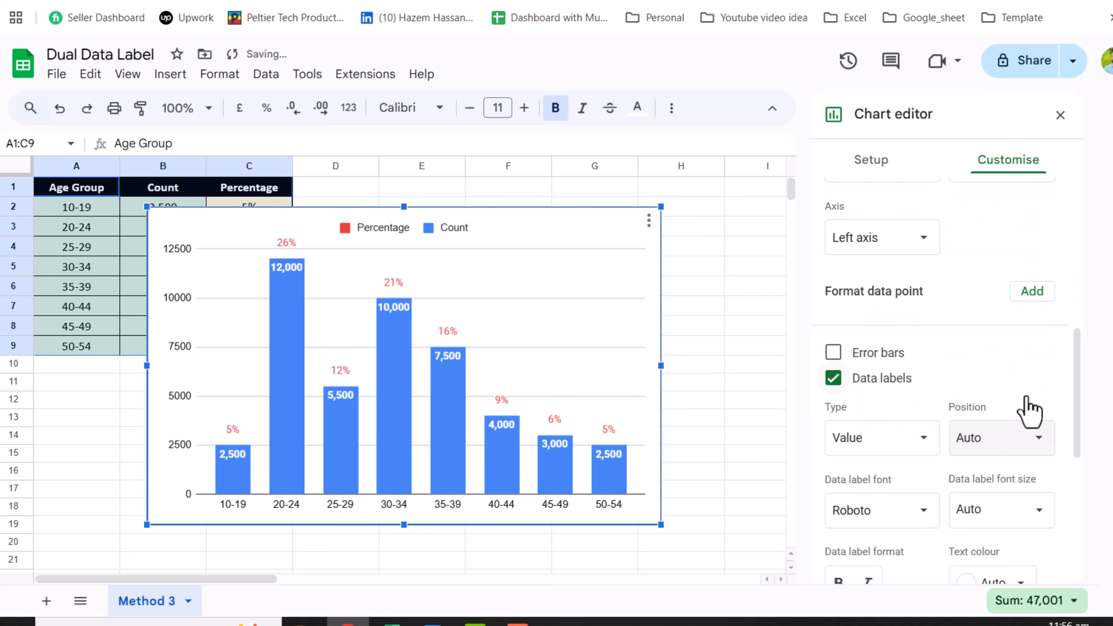
click(1037, 428)
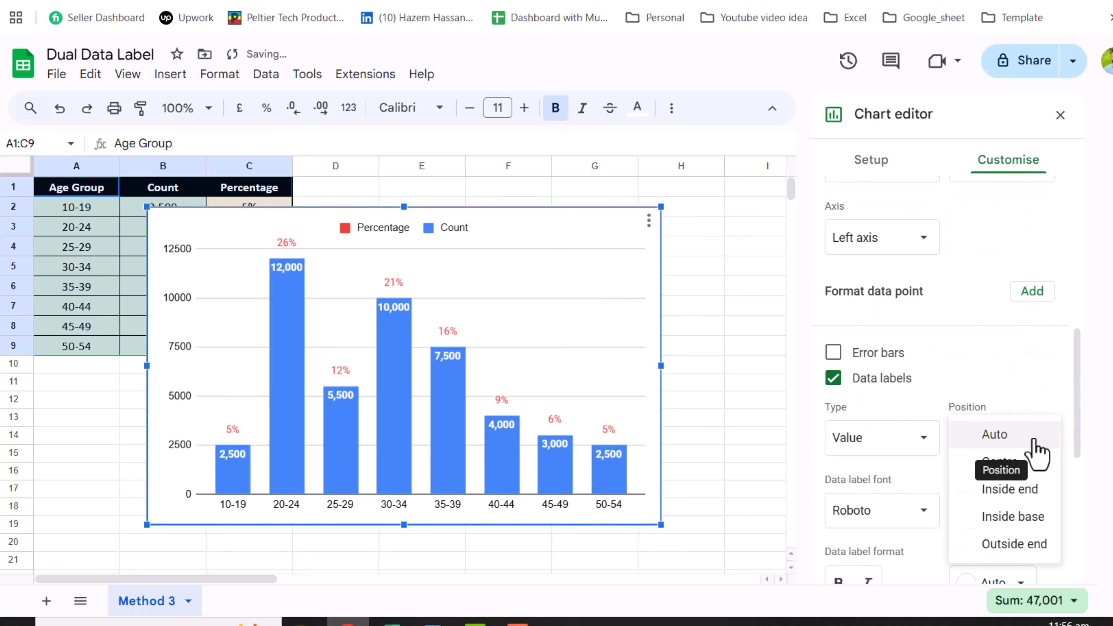
click(1028, 518)
Format the Percentage data labels in the standard blue, bold, with font size 16.
scroll(1050, 531, down, 2)
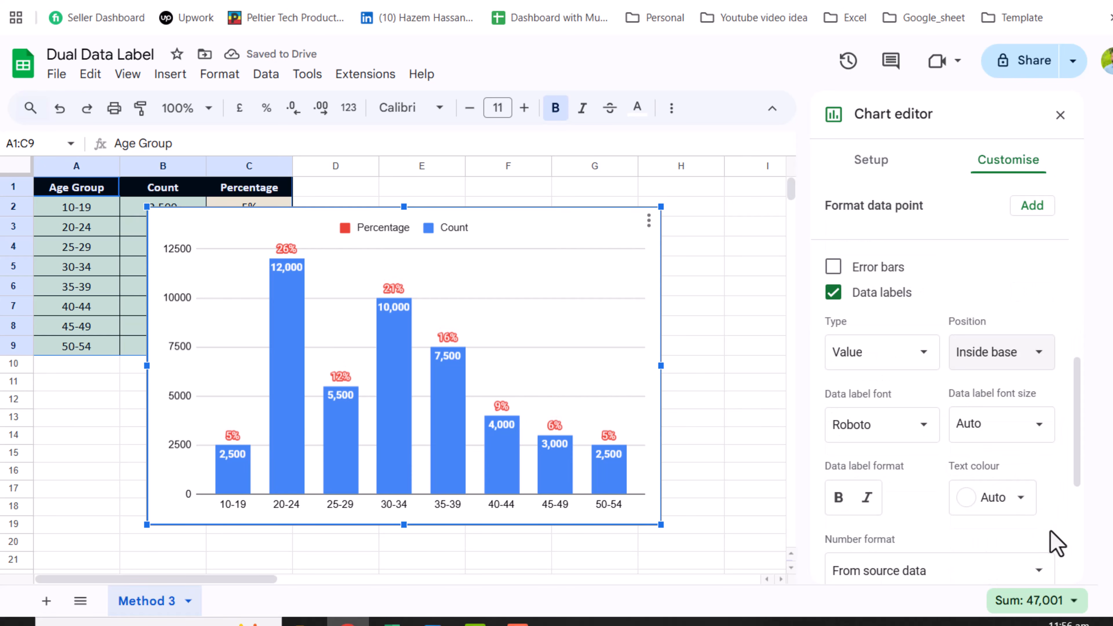
click(1028, 505)
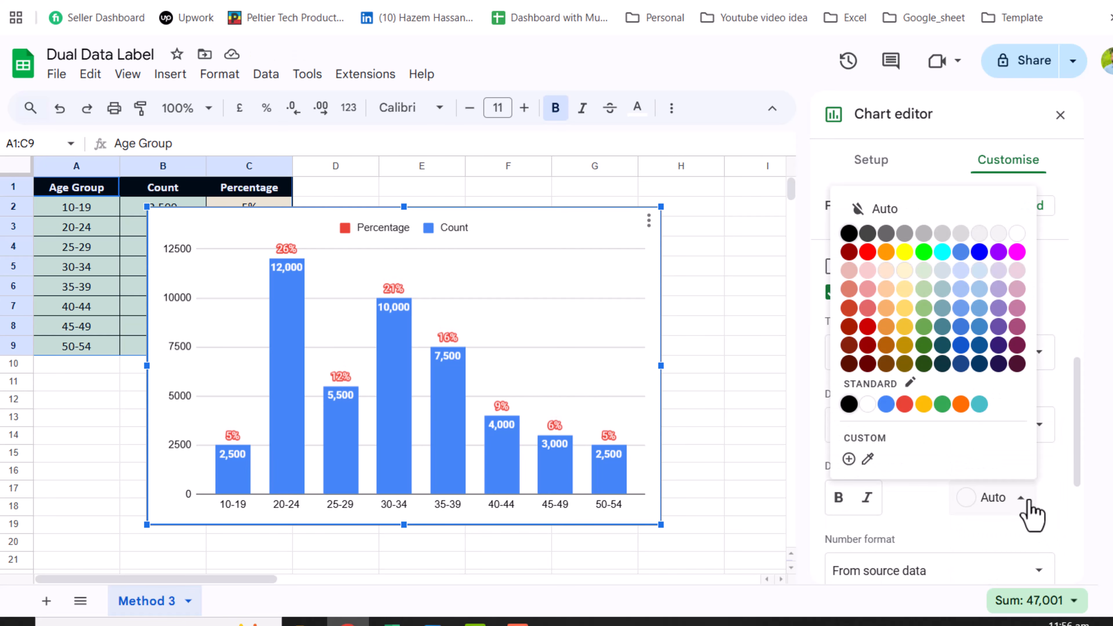
click(887, 406)
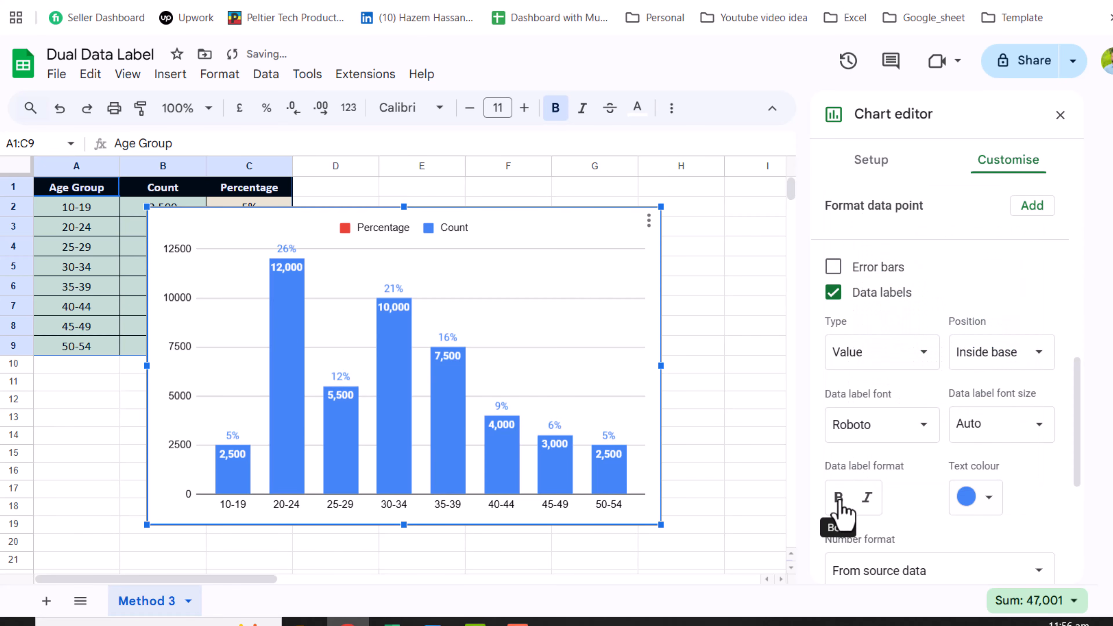
click(1025, 426)
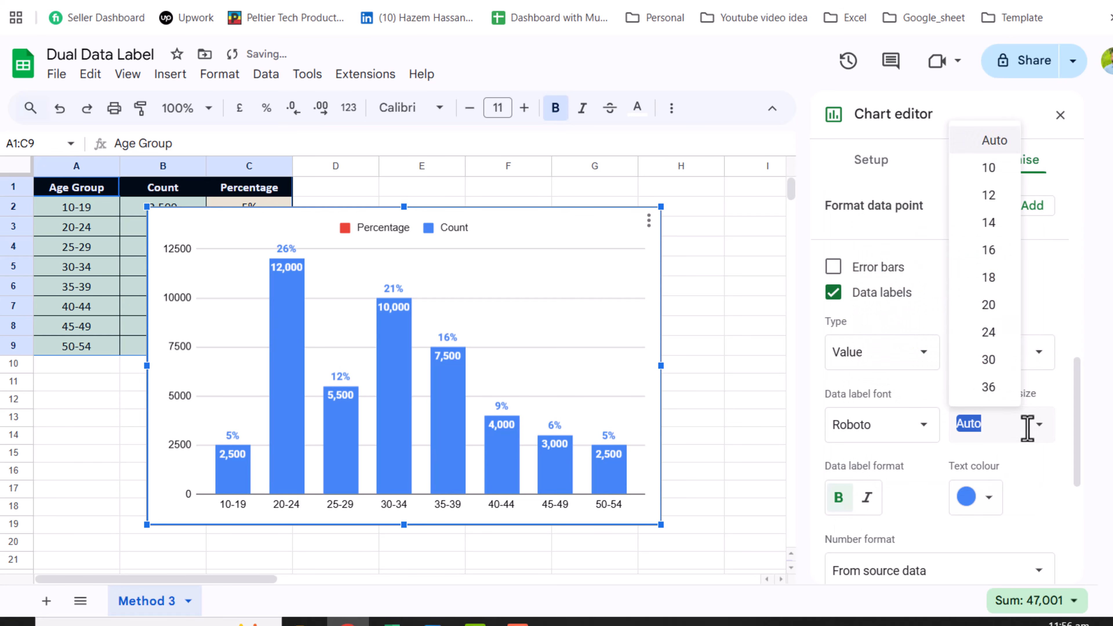
click(989, 250)
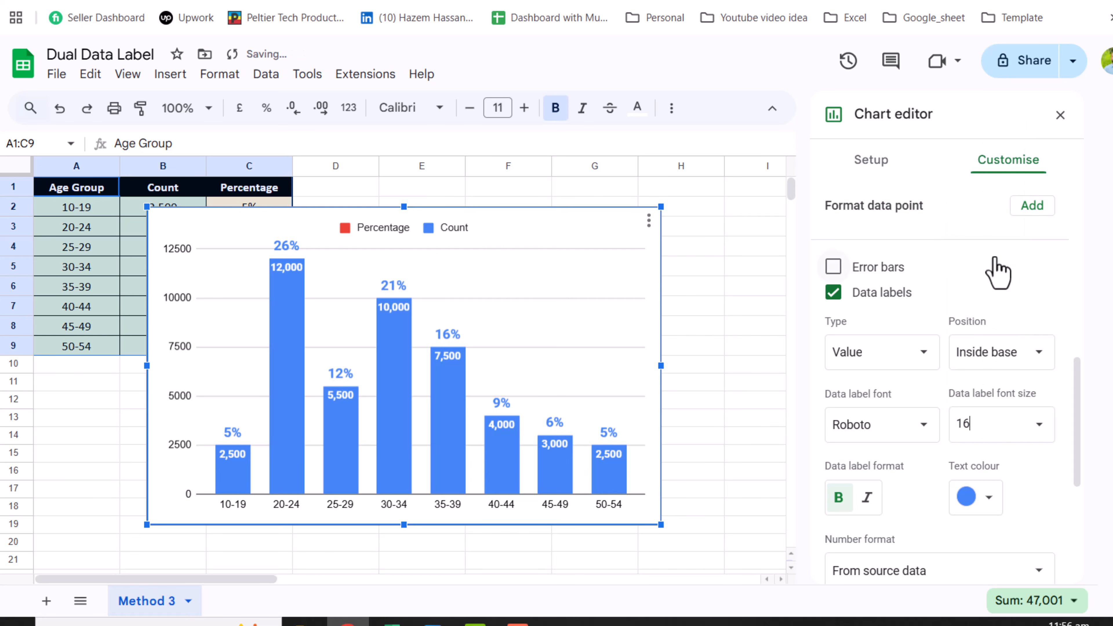
Delete the chart legend and remove the vertical axis's major gridlines.
click(456, 242)
key(Delete)
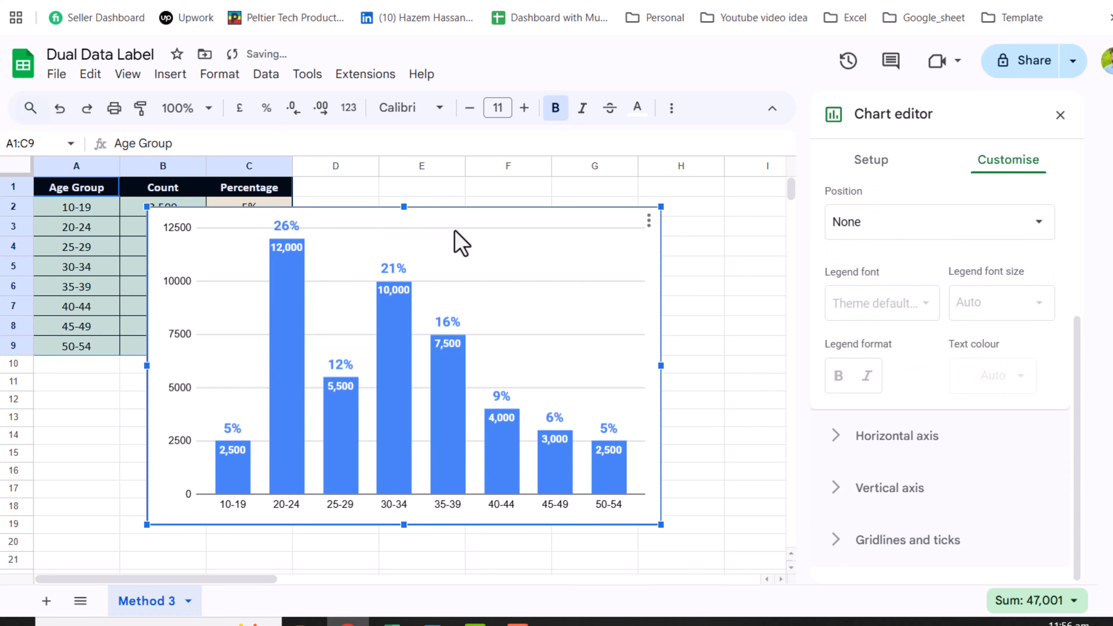
click(455, 231)
scroll(876, 567, down, 2)
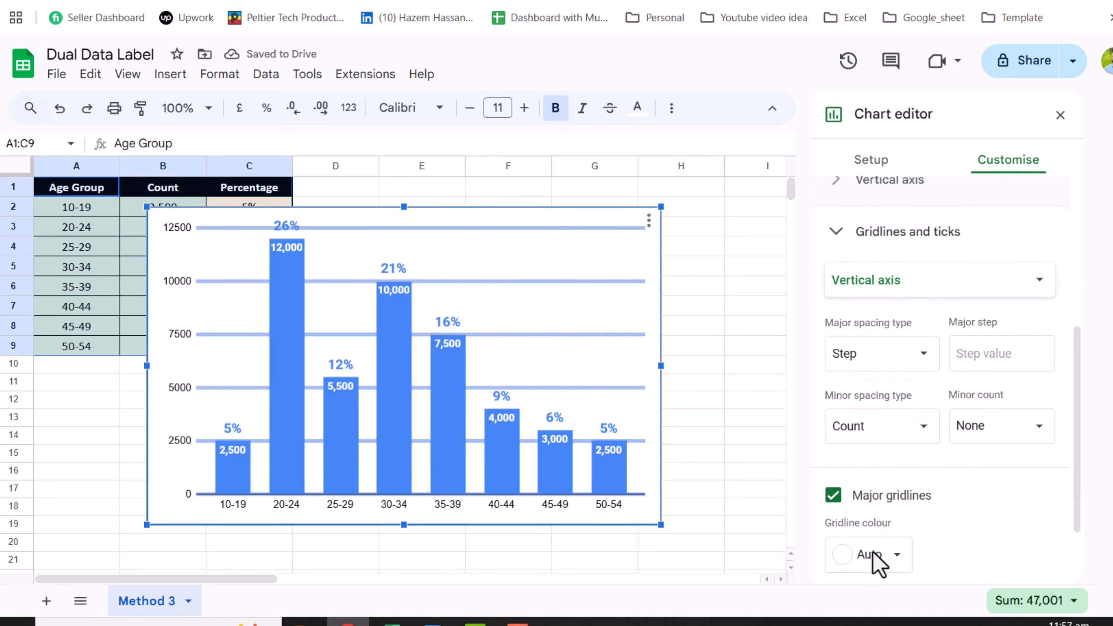
click(834, 495)
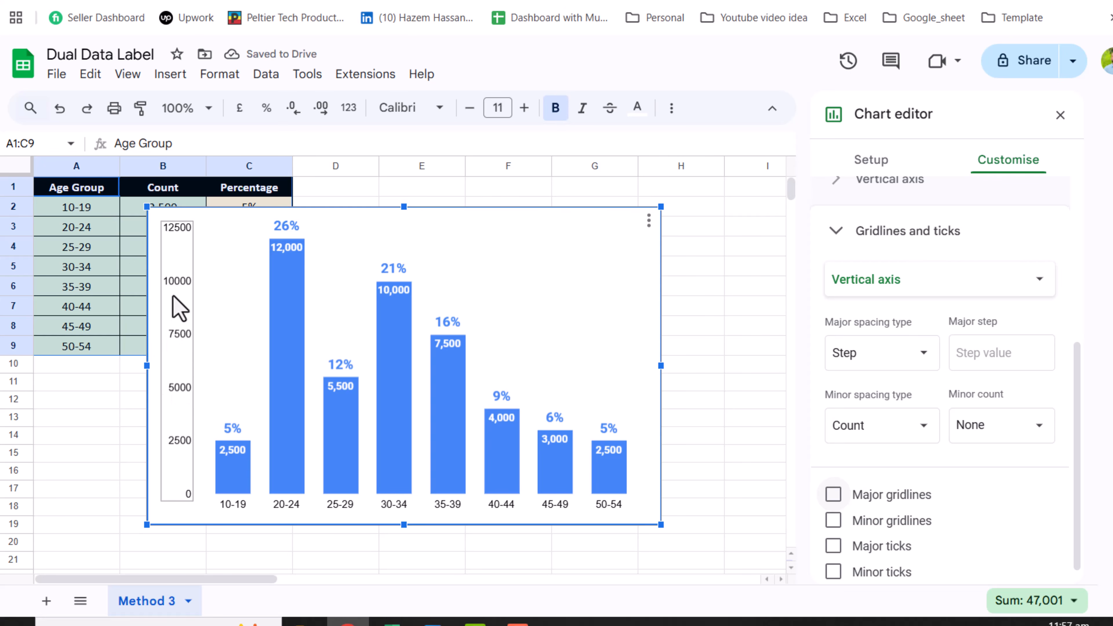
Hide the vertical axis labels by setting their font size to 6 and their text colour to white.
click(177, 309)
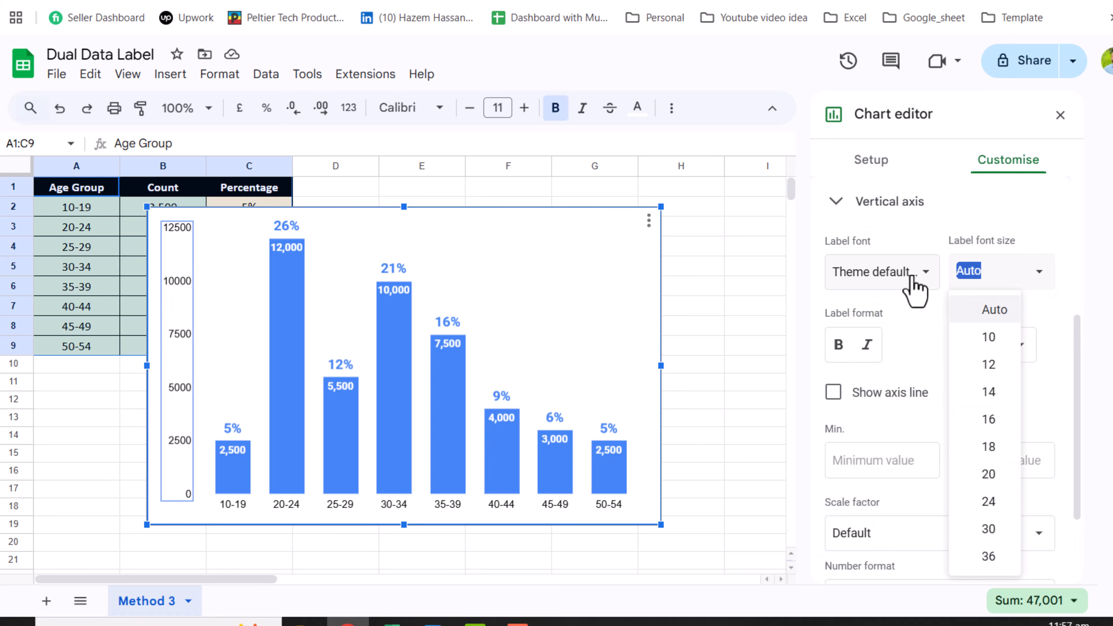
text(6)
key(Return)
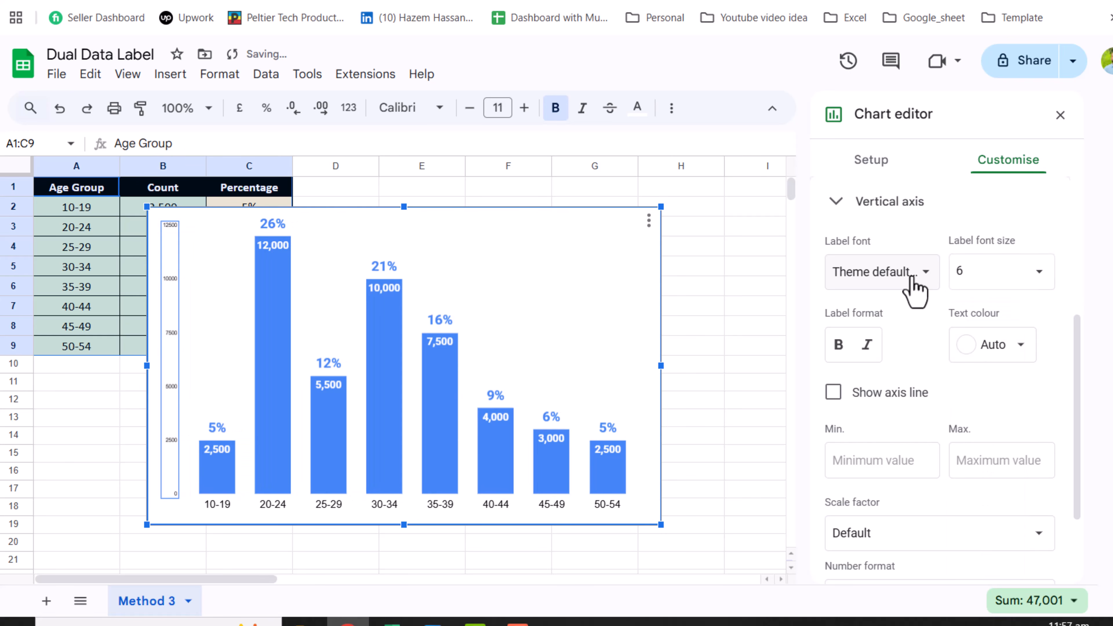
click(1016, 347)
click(1019, 413)
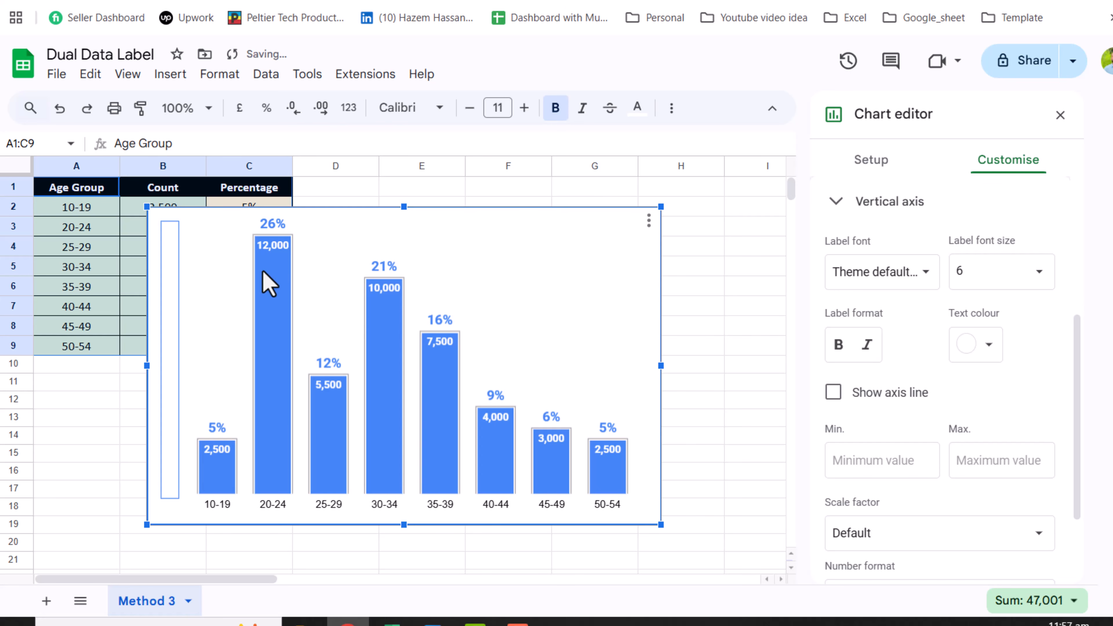
Enable major ticks on the horizontal axis and set the ticks position to None.
click(277, 511)
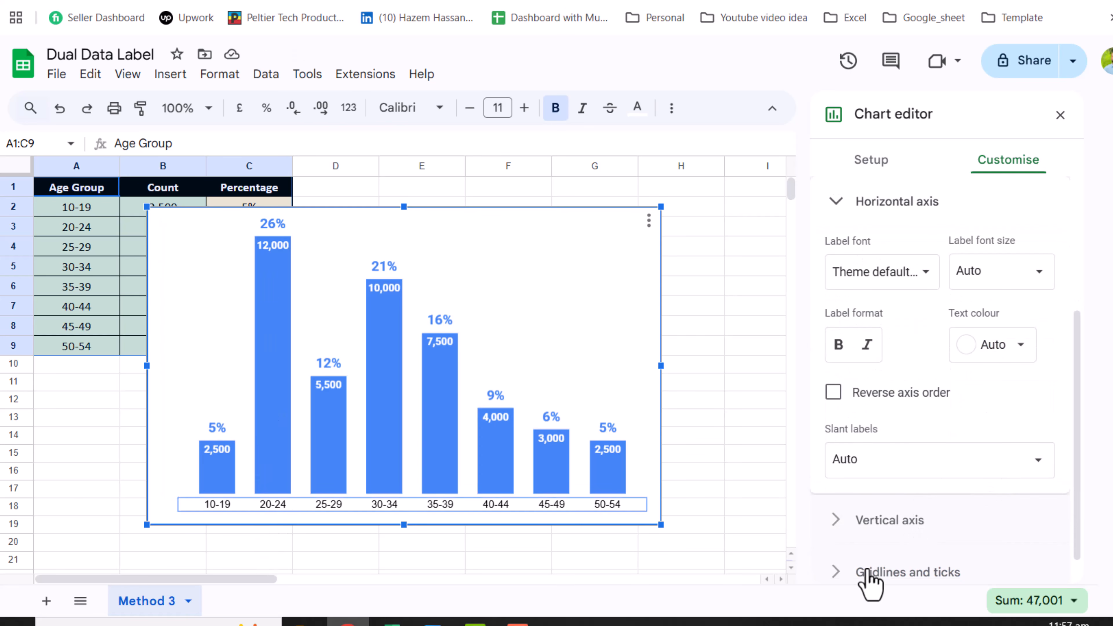
scroll(837, 579, down, 1)
click(835, 568)
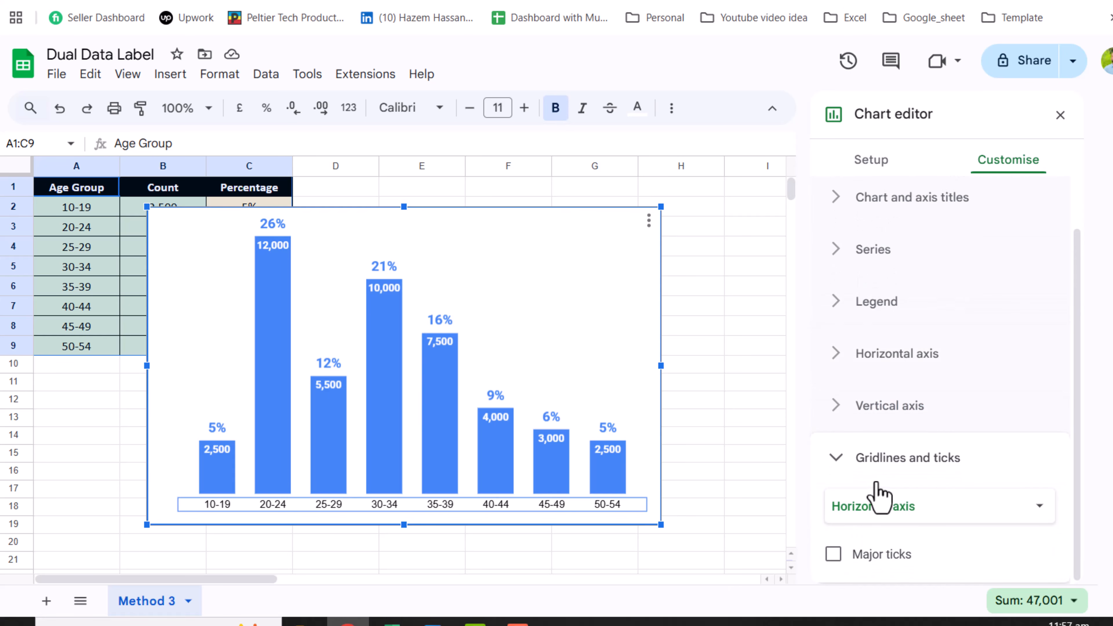
click(834, 556)
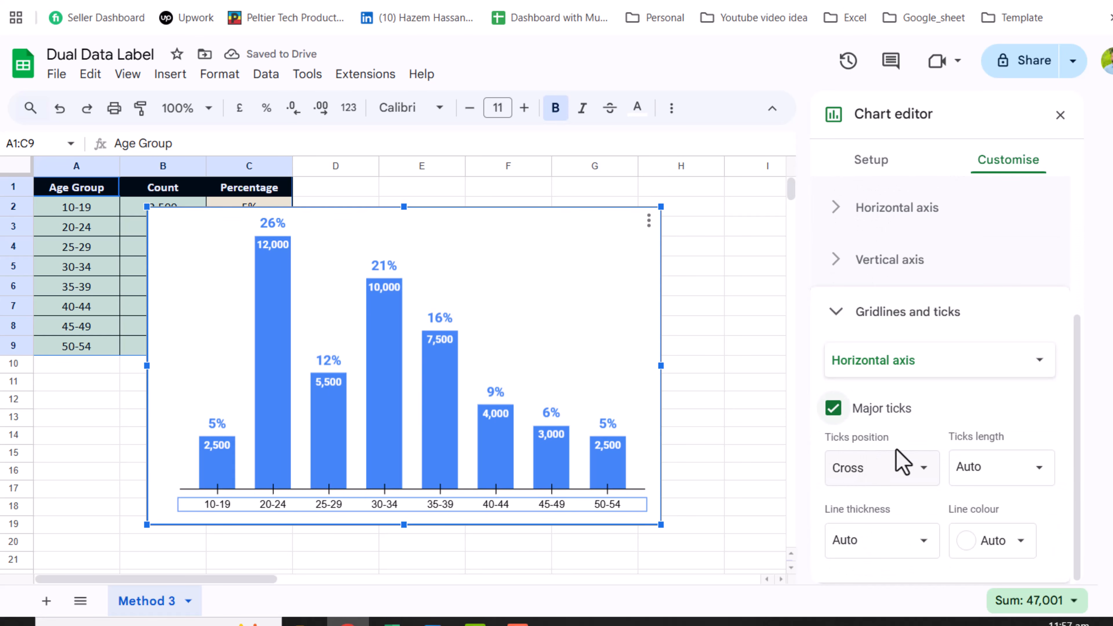
click(899, 471)
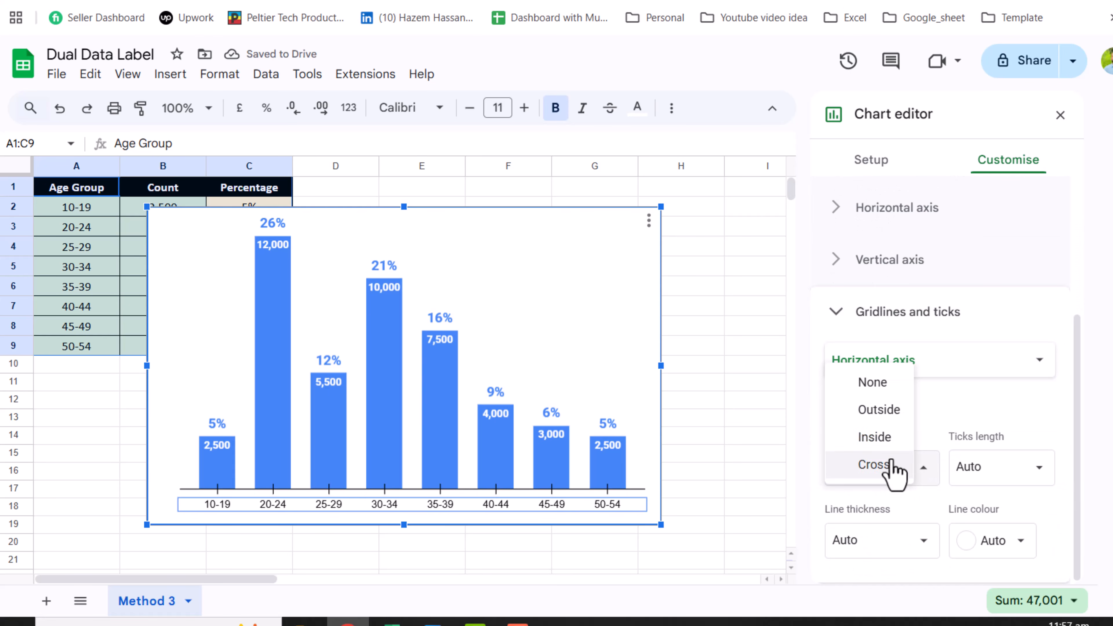
click(874, 389)
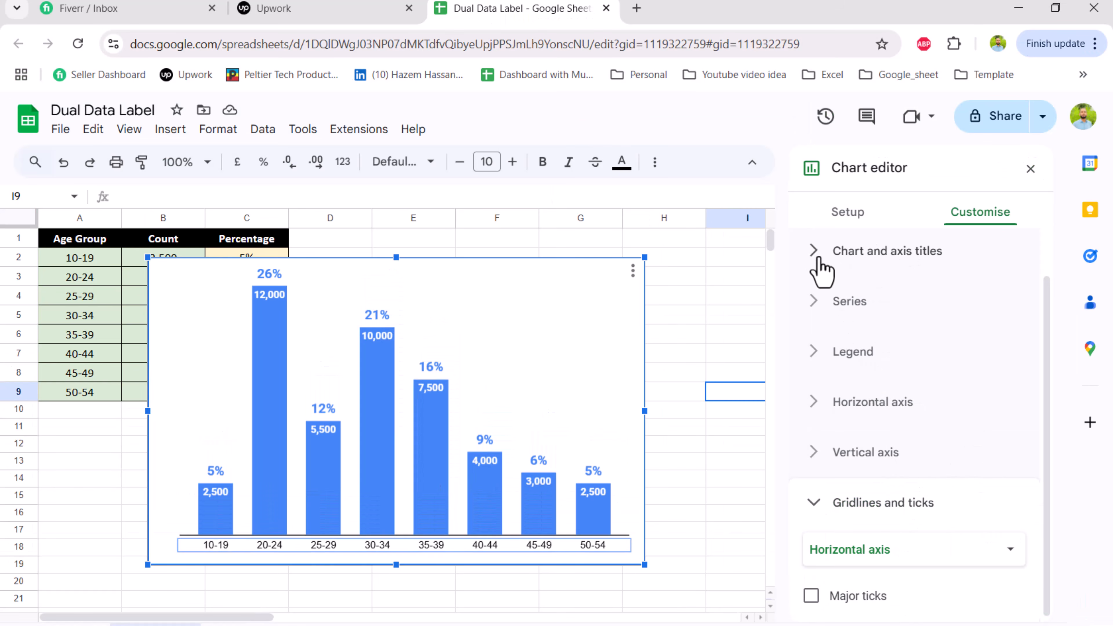
Give the chart the title "Dual Data Label Chart".
click(813, 261)
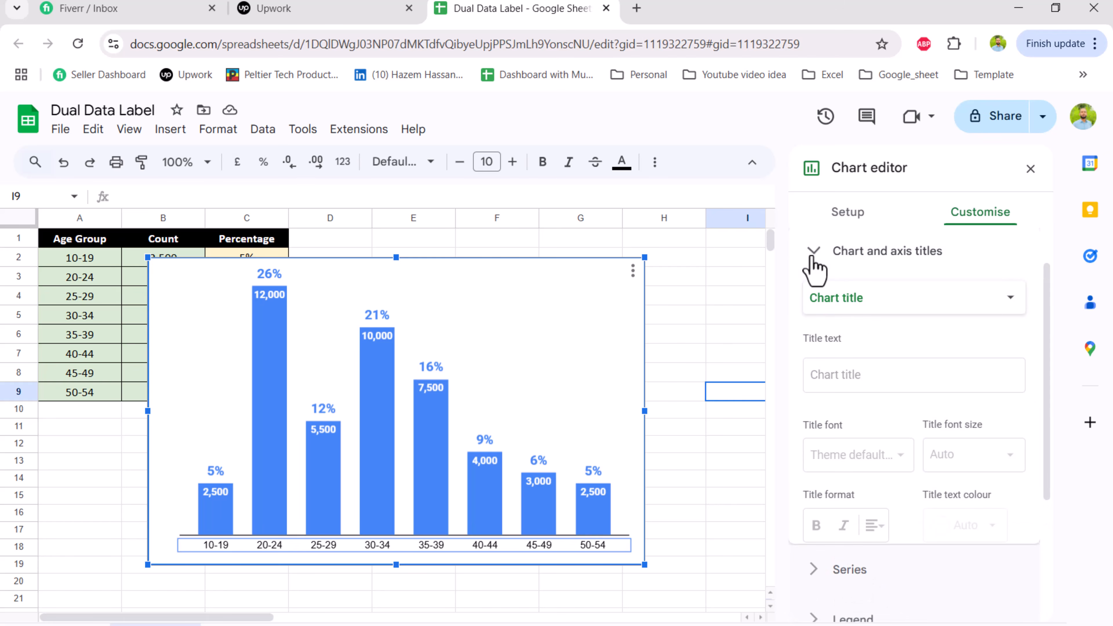
click(892, 380)
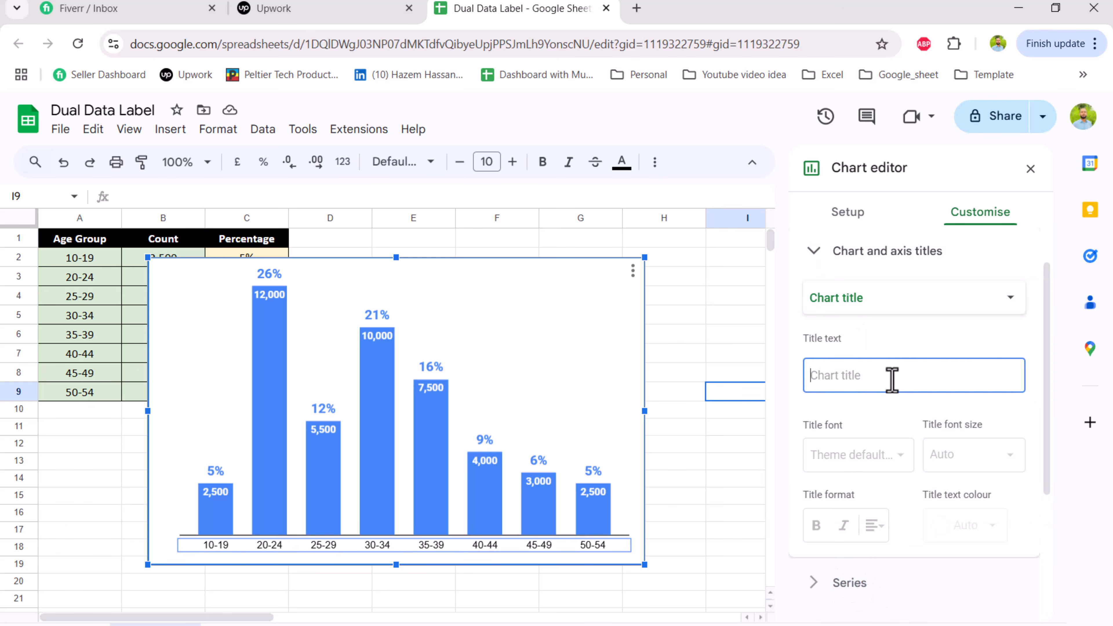
text(Dual Data Label Chart)
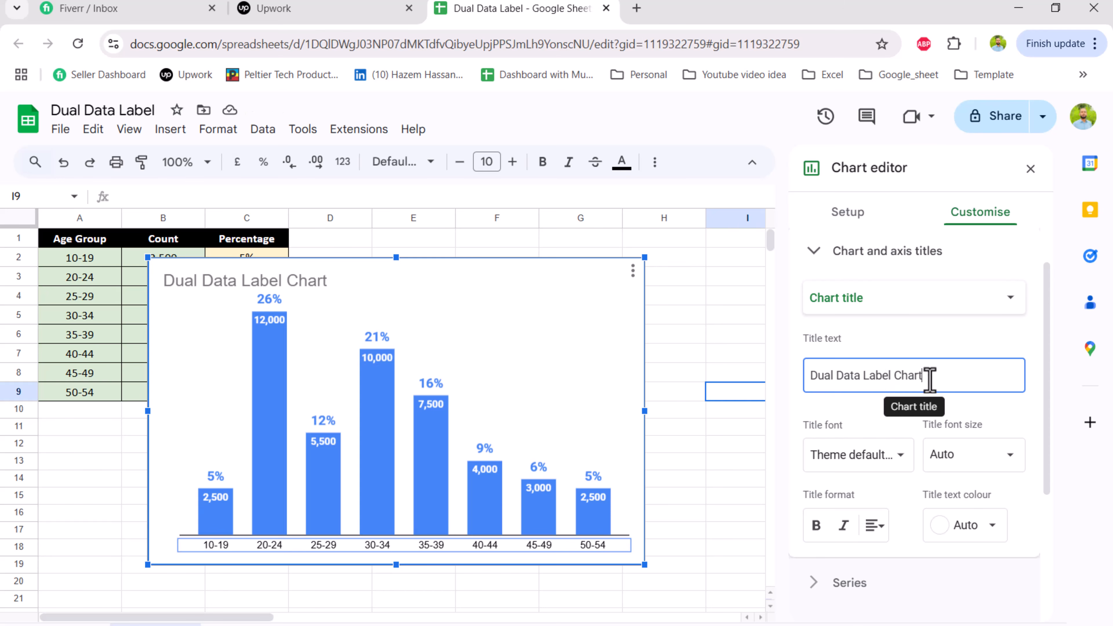
Centre the chart title, make it bold and colour it in the standard blue.
click(874, 525)
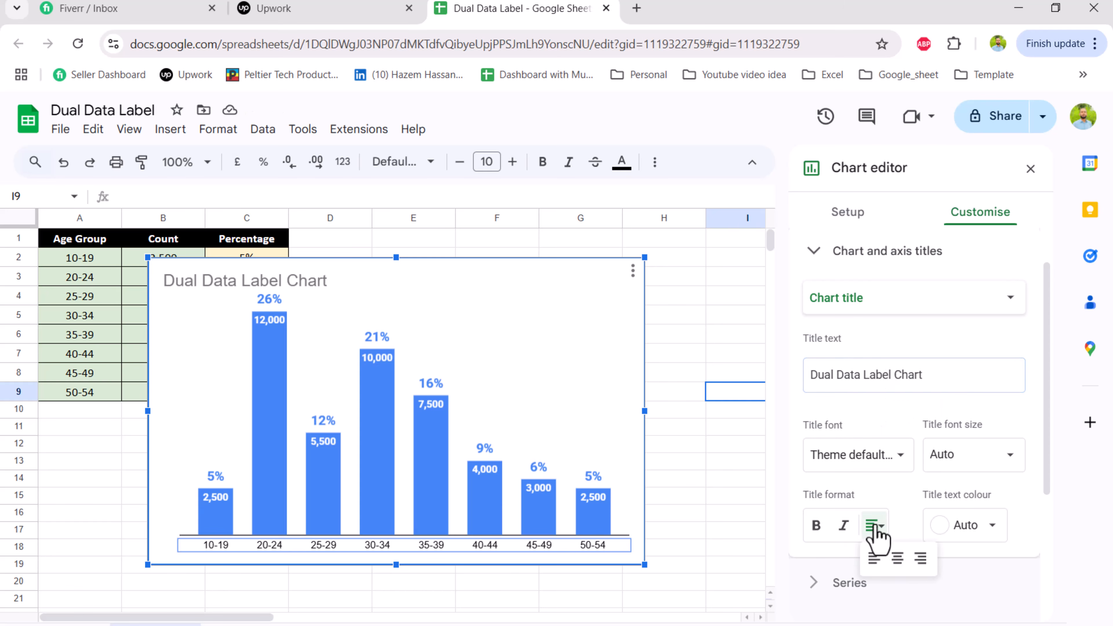
click(892, 556)
click(818, 526)
click(981, 532)
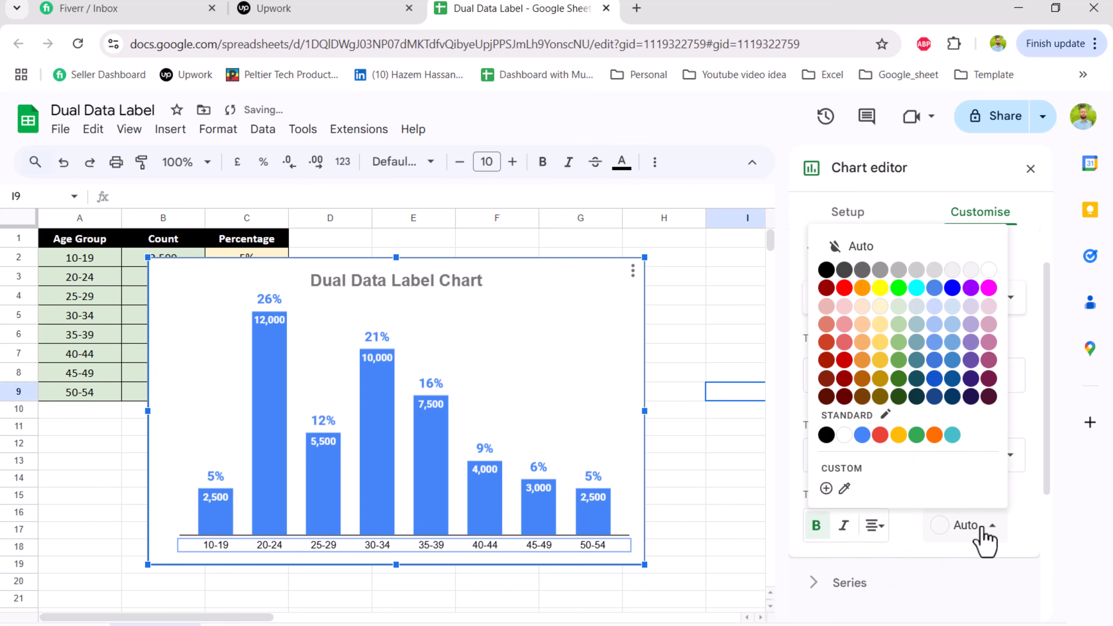
click(862, 436)
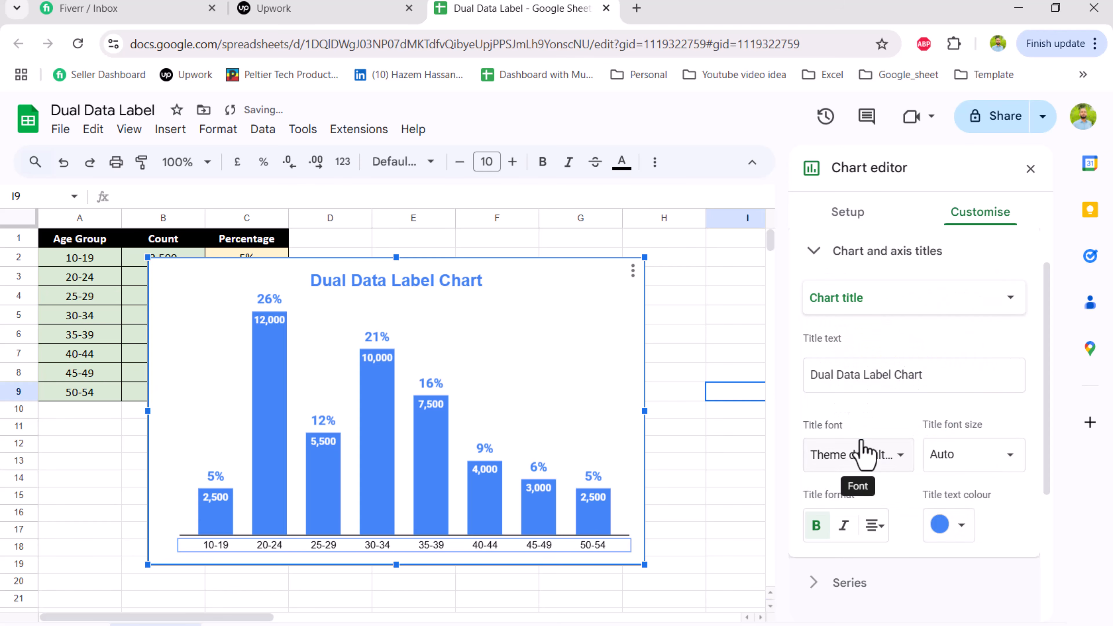